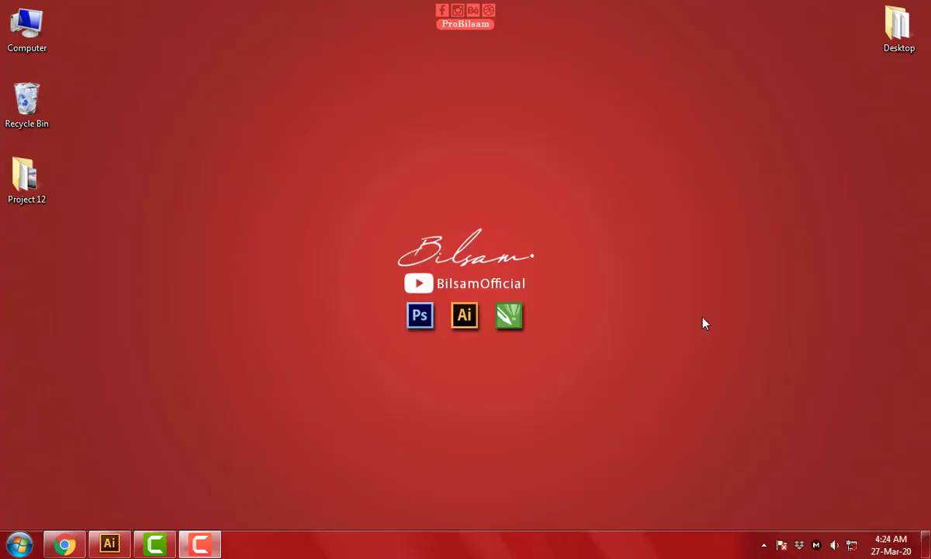
Create a new A4 print document (210 × 297 mm, CMYK) with millimetre units.
click(118, 546)
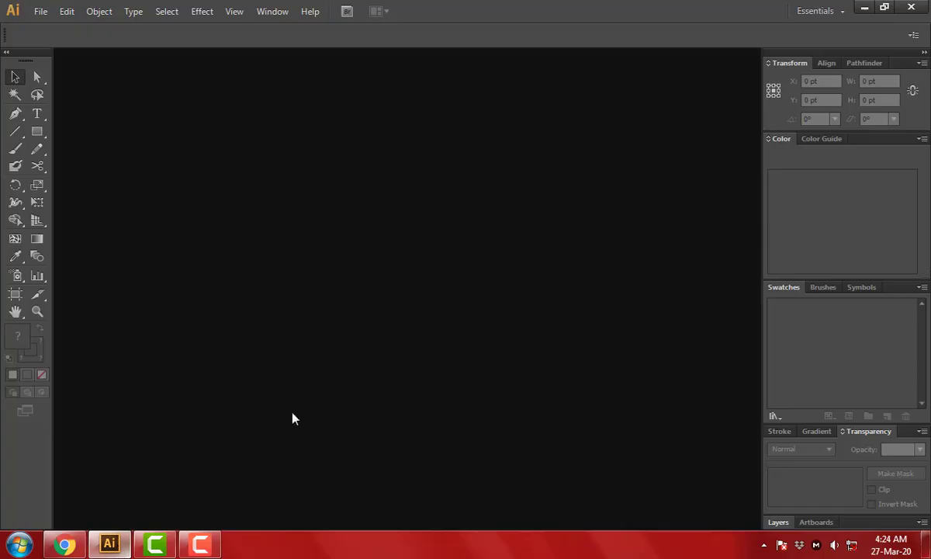
key(ctrl+n)
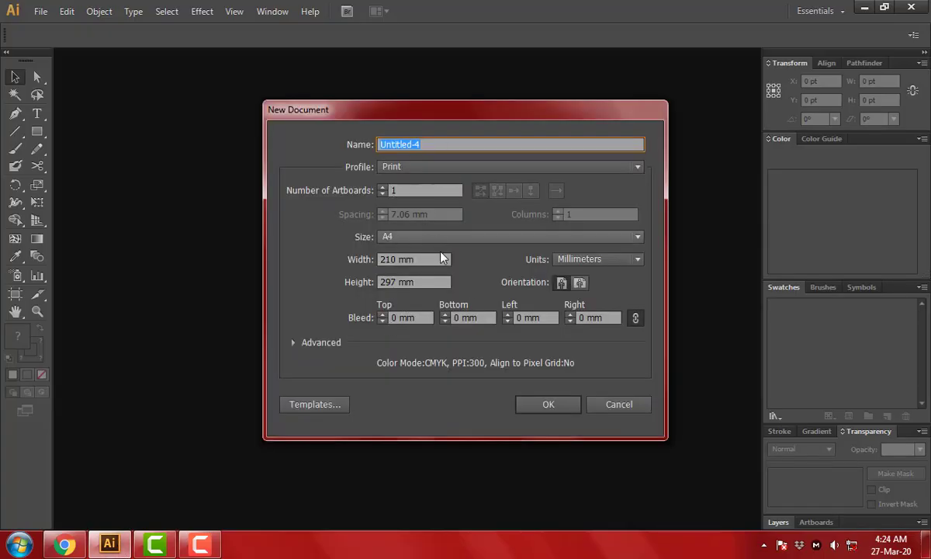
key(Return)
Switch the ruler units to inches and hide the rulers.
right_click(617, 70)
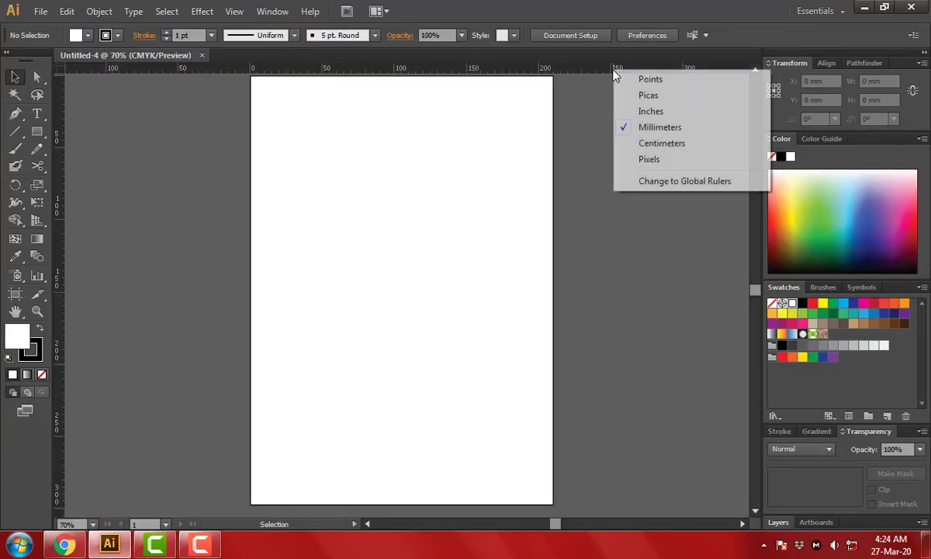
click(637, 111)
key(ctrl+r)
drag(585, 249, 583, 260)
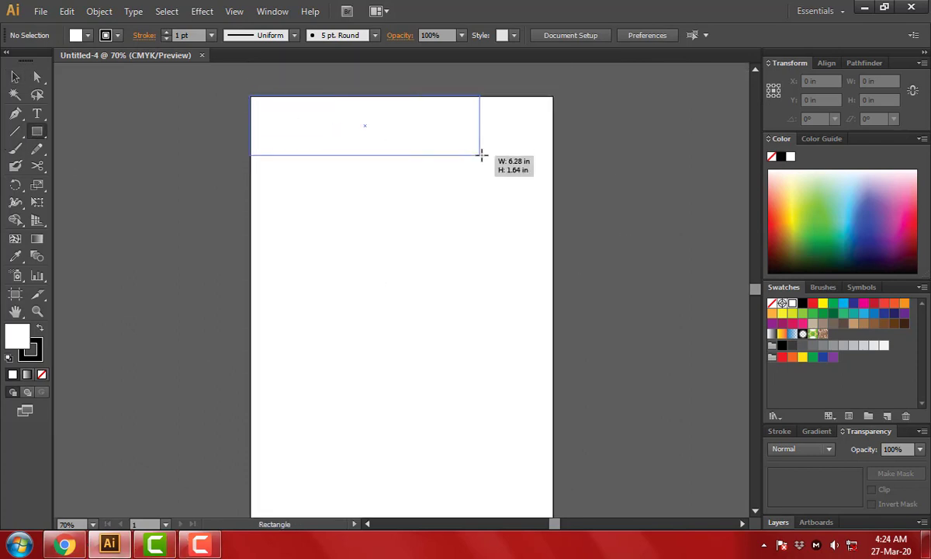
Draw a blue header rectangle across the top of the page.
drag(481, 155, 554, 182)
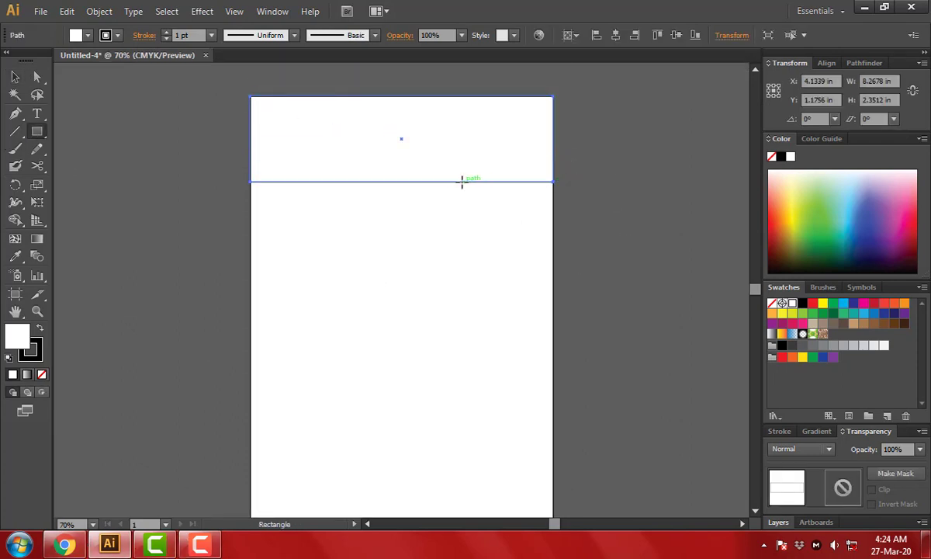
click(14, 76)
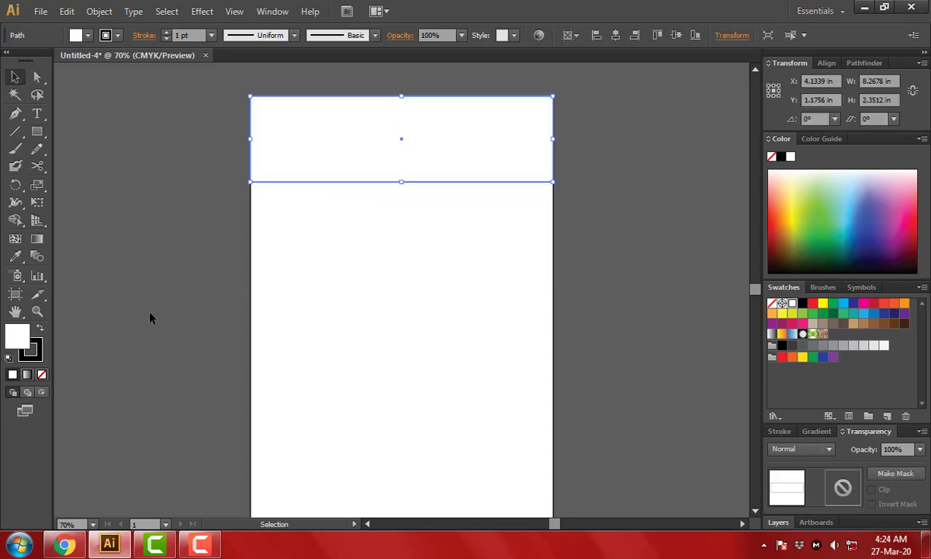
double_click(17, 335)
click(368, 205)
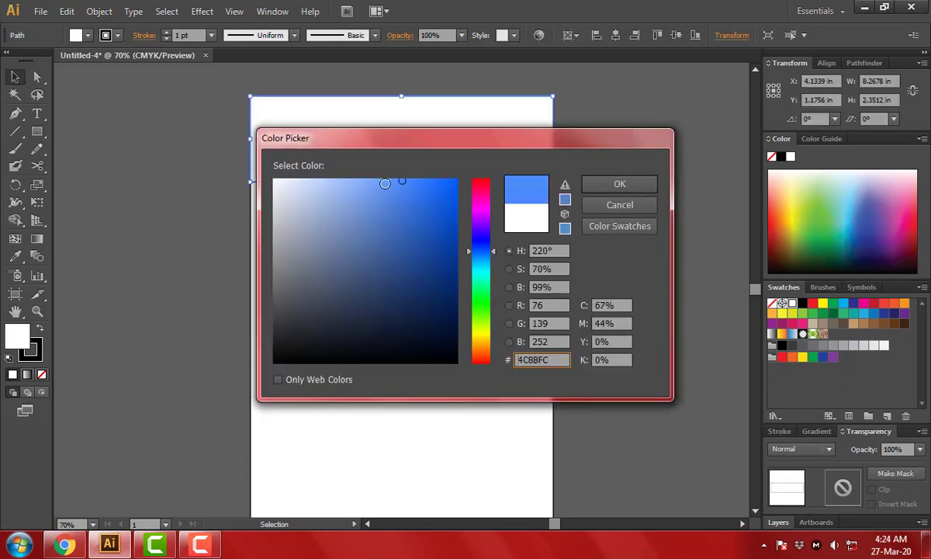
click(620, 187)
click(383, 268)
Draw a lighter blue sidebar rectangle down the left side of the page.
scroll(382, 267, down, 1)
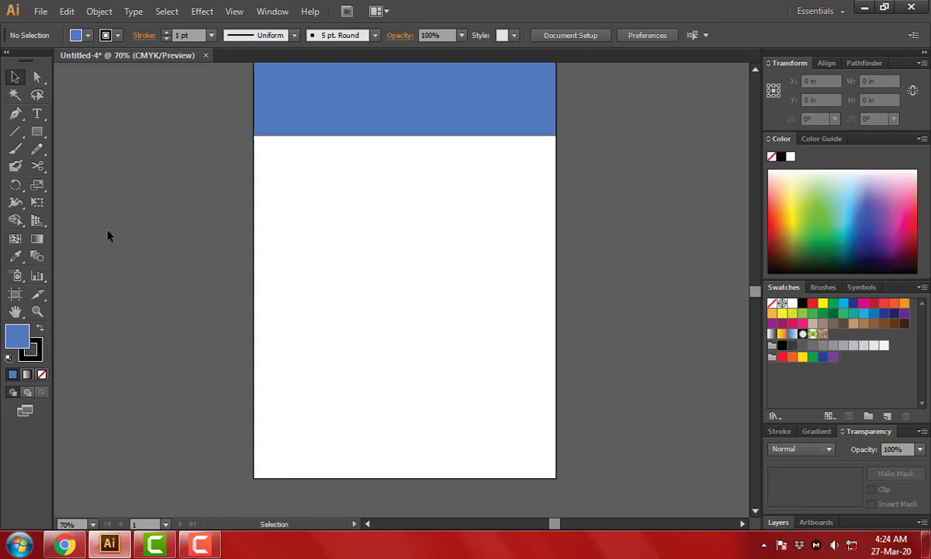
mouse_move(256, 135)
mouse_down()
mouse_move(333, 453)
mouse_move(354, 478)
mouse_up()
key(v)
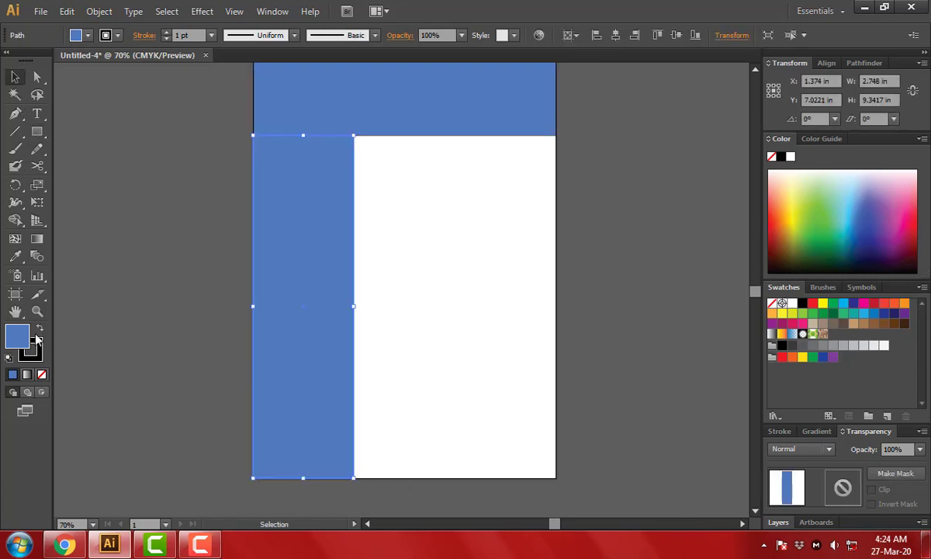
double_click(19, 335)
drag(393, 204, 361, 177)
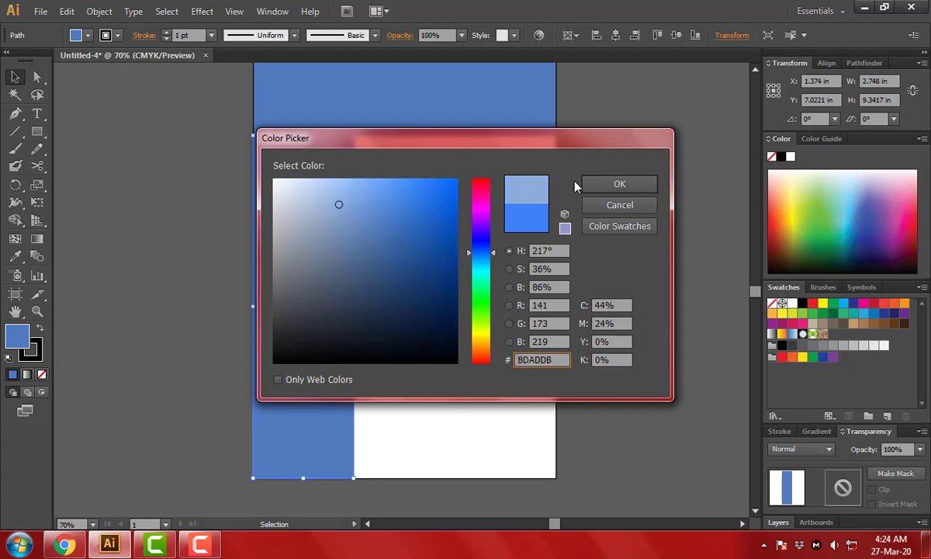
click(617, 184)
click(280, 218)
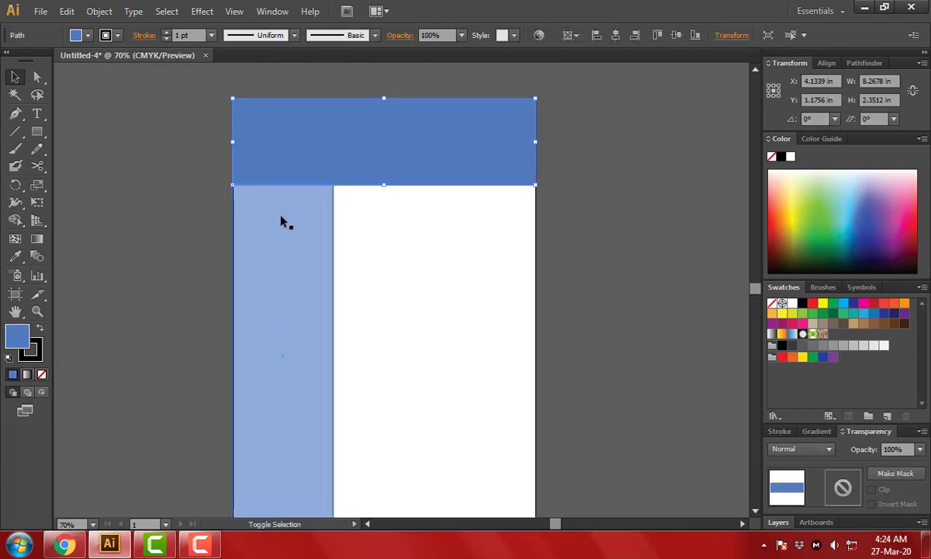
click(108, 327)
Draw a dark blue circle at the corner where the header meets the sidebar.
drag(129, 246, 135, 220)
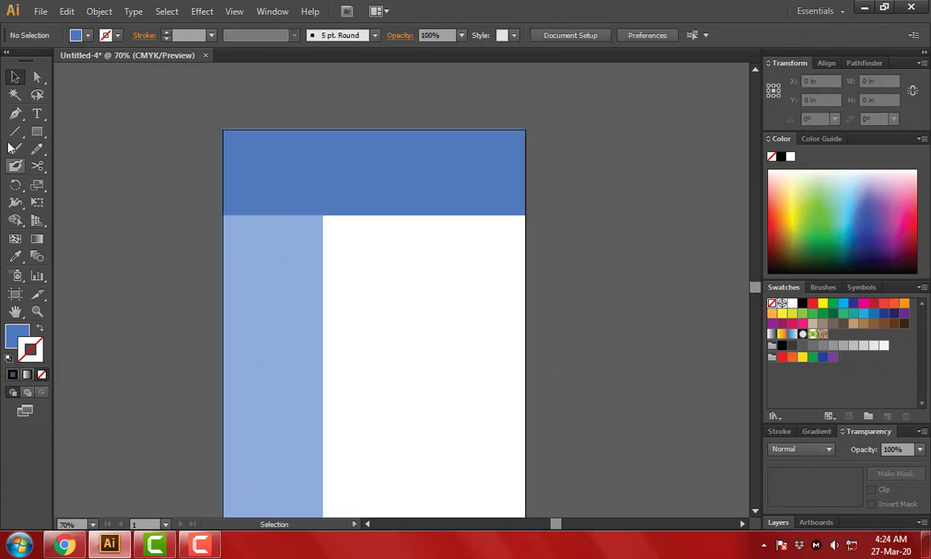
drag(36, 131, 79, 164)
drag(130, 186, 196, 252)
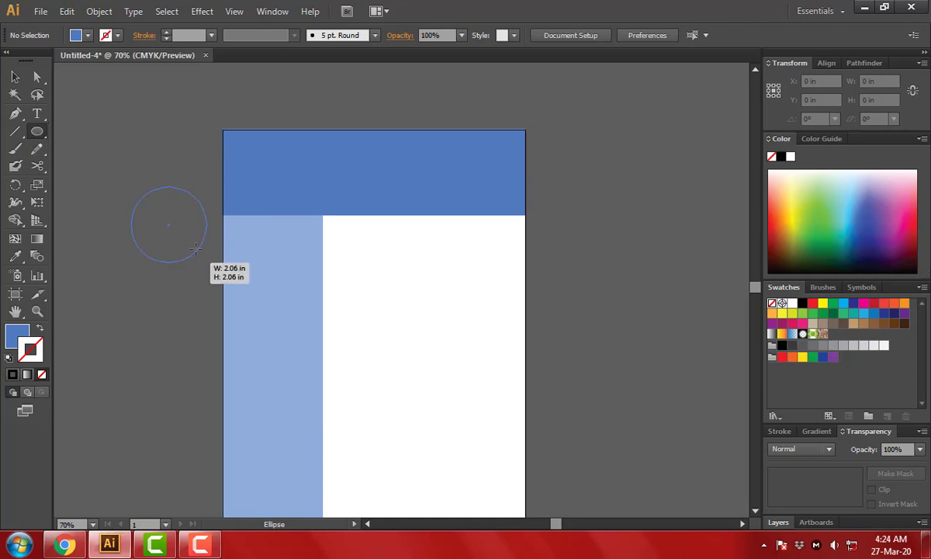
click(14, 77)
drag(163, 225, 274, 210)
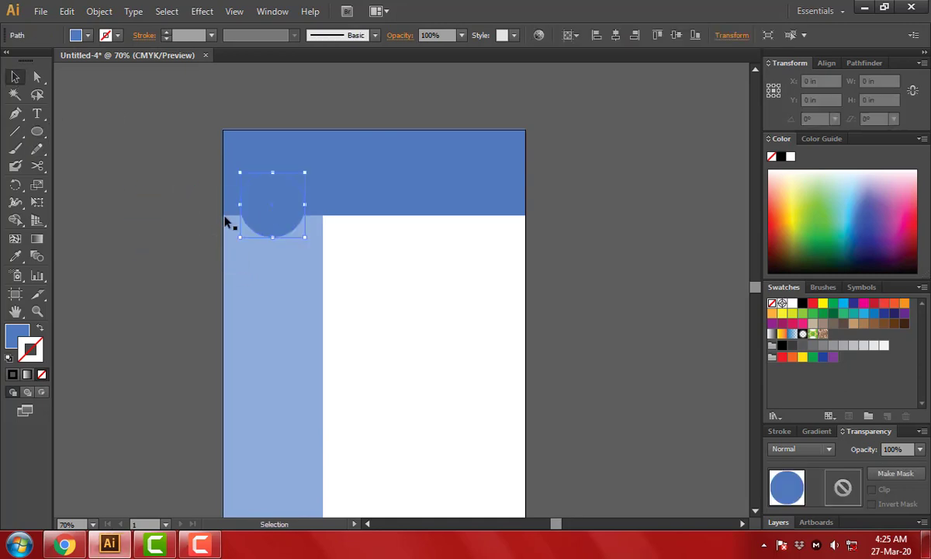
double_click(17, 335)
click(382, 291)
click(613, 183)
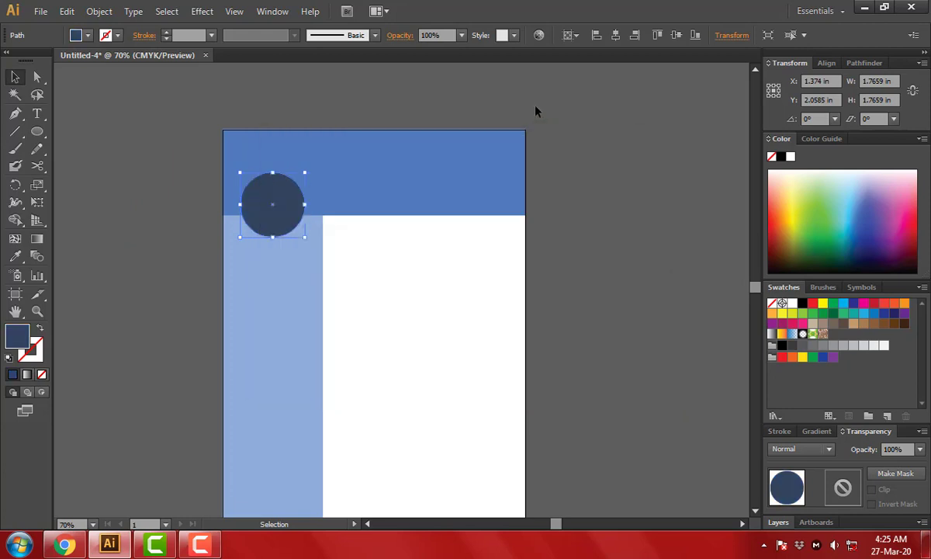
Enlarge the circle slightly and nudge it into position over the corner.
drag(305, 171, 313, 163)
click(209, 133)
drag(209, 133, 472, 291)
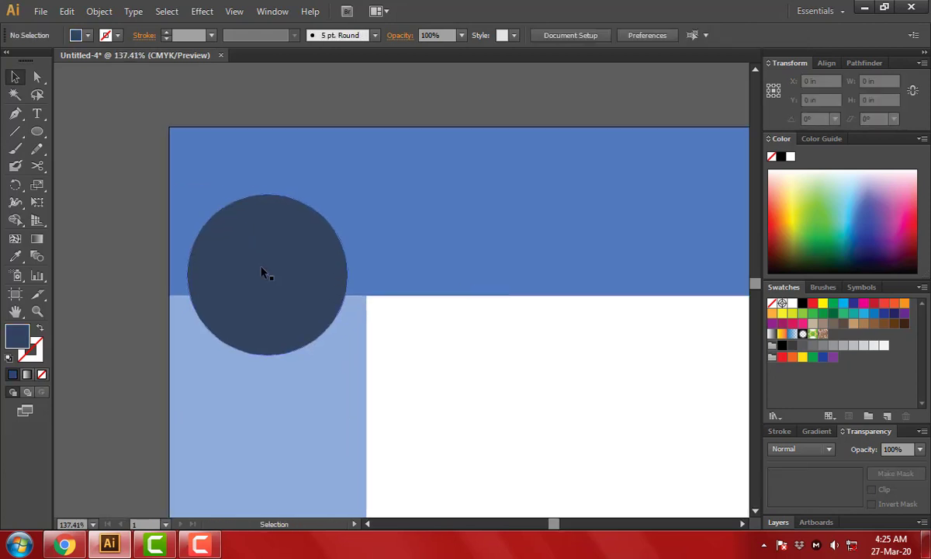
click(264, 272)
drag(270, 278, 268, 300)
key(shift+Up)
key(shift+Up)
key(shift+Up)
key(shift+Up)
key(shift+Down)
key(shift+Down)
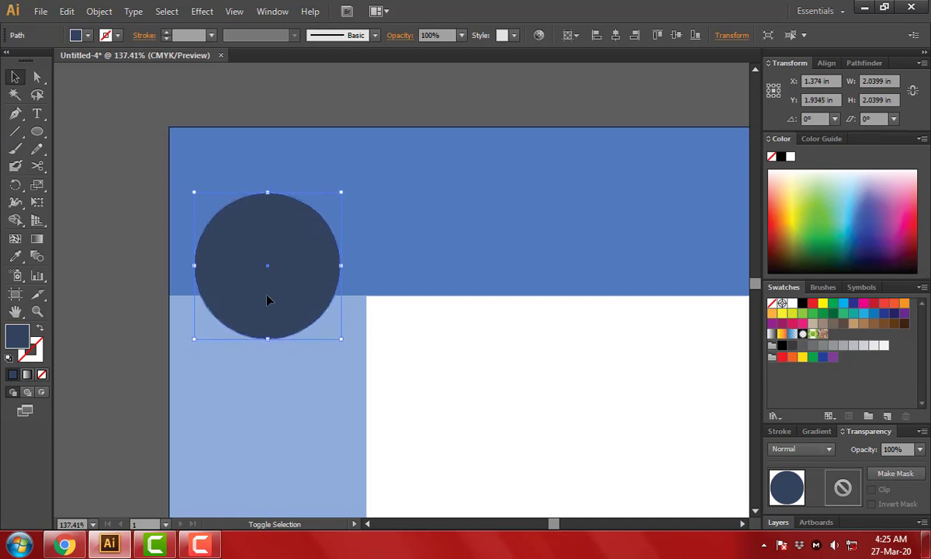
key(shift+Down)
key(shift+Down)
key(shift+Down)
click(136, 241)
key(ctrl+minus)
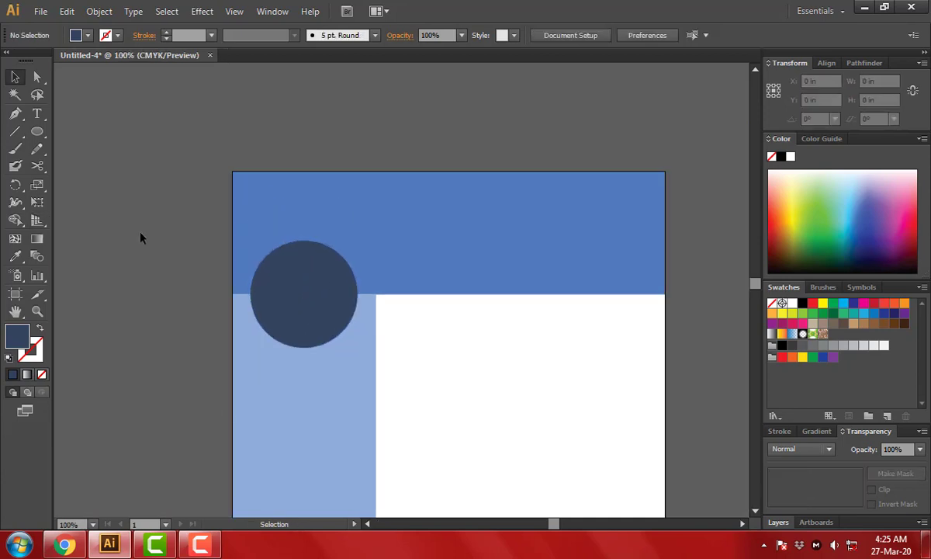
click(264, 302)
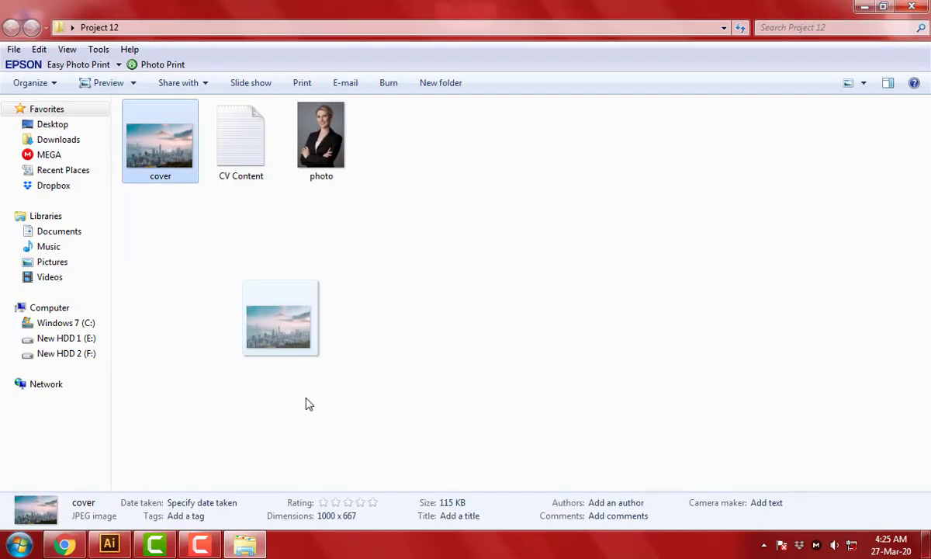
Place and embed the portrait photo, scaling it to sit over the circle.
drag(229, 503, 461, 308)
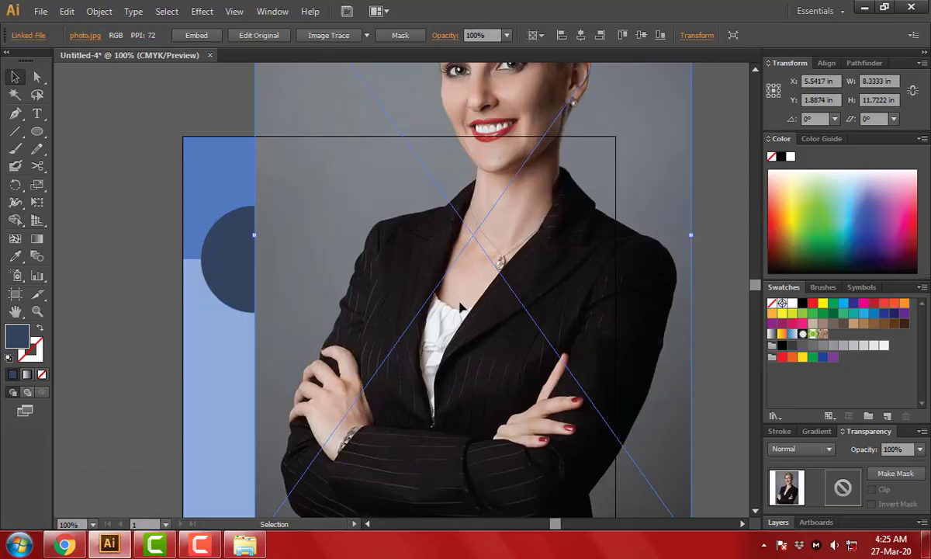
click(196, 35)
scroll(326, 220, down, 3)
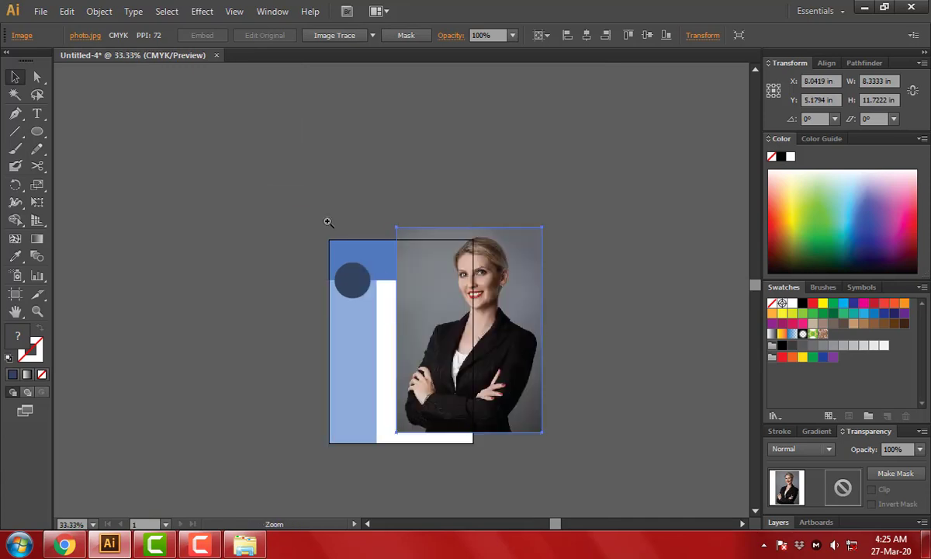
scroll(326, 220, up, 2)
drag(594, 155, 499, 292)
drag(444, 367, 159, 257)
scroll(153, 253, up, 5)
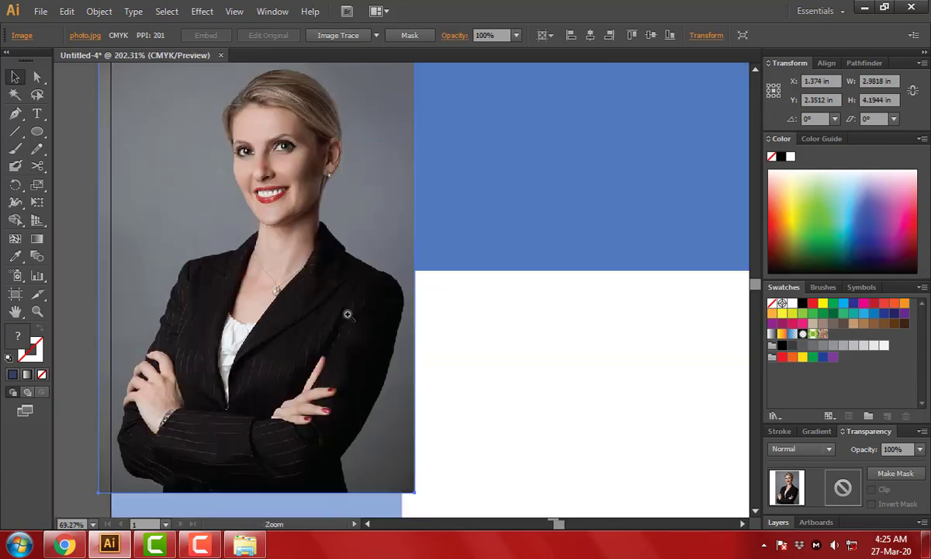
key(ctrl+bracketleft)
key(ctrl+bracketleft)
key(ctrl+bracketright)
mouse_move(451, 65)
mouse_down()
mouse_move(385, 189)
mouse_move(391, 194)
mouse_move(386, 178)
mouse_up()
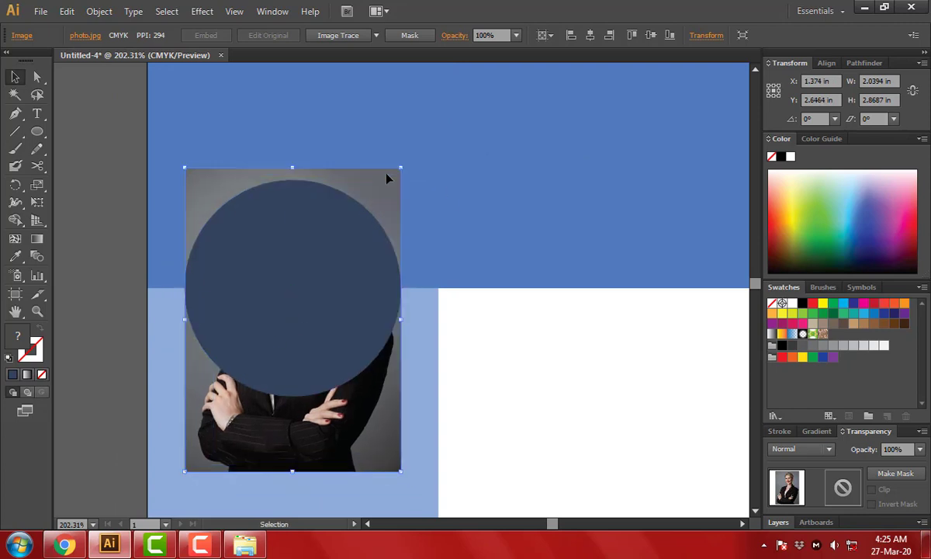
Clip the portrait photo into the circle with a clipping mask (Ctrl+7).
shift+click(339, 260)
key(ctrl+7)
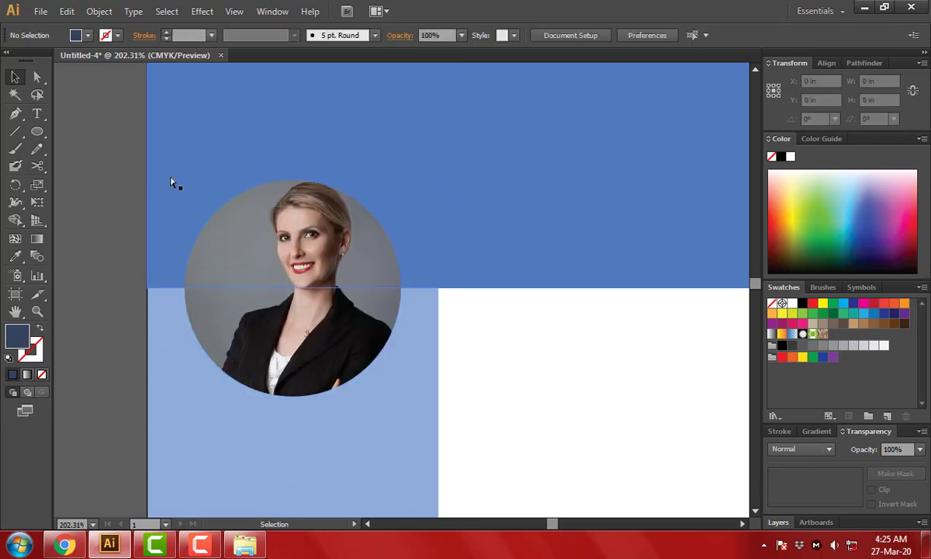
scroll(173, 183, down, 3)
scroll(377, 239, up, 3)
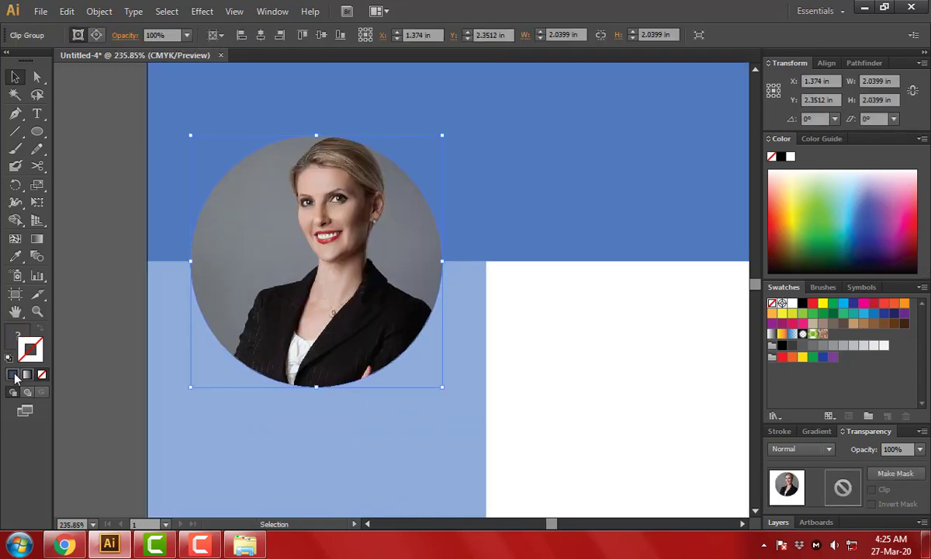
Give the portrait frame a black outline and make an offset copy of the circle.
click(41, 329)
double_click(35, 348)
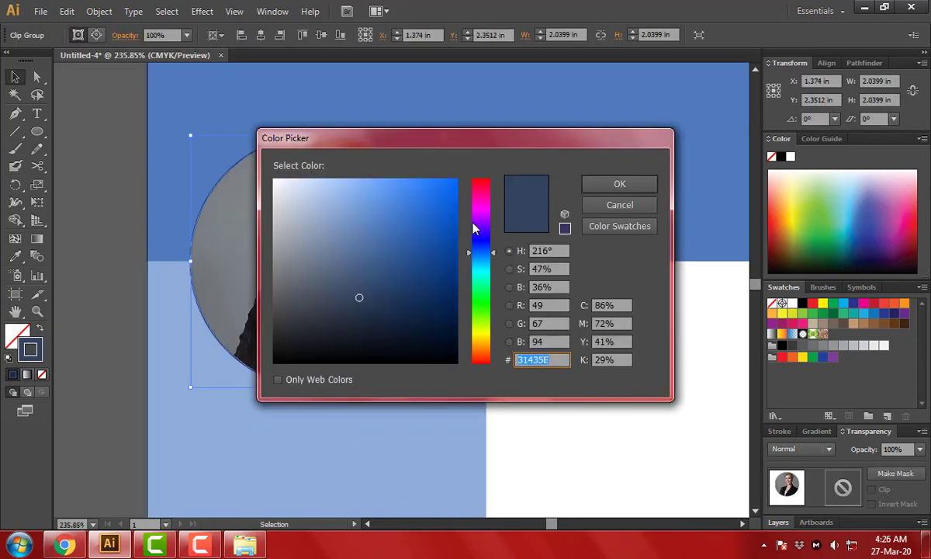
click(592, 187)
scroll(487, 312, down, 2)
drag(210, 209, 568, 413)
drag(421, 300, 445, 331)
double_click(415, 198)
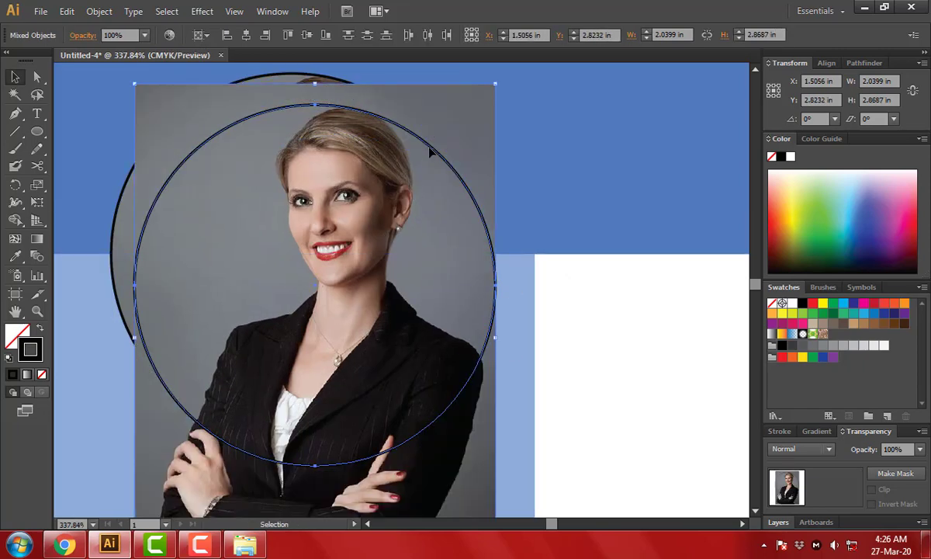
double_click(499, 150)
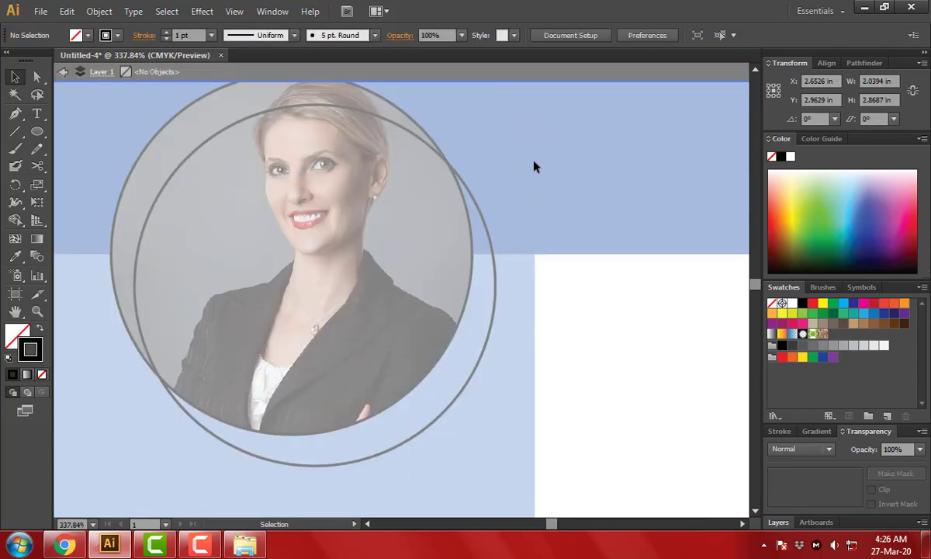
Turn the copy into a 40% opacity black shadow behind the portrait, then fit the page.
click(492, 236)
click(40, 328)
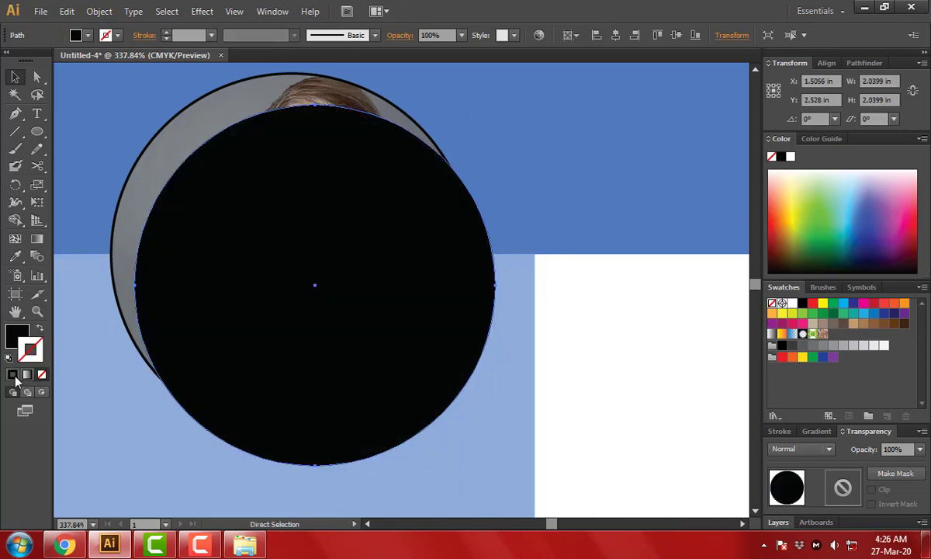
click(920, 449)
click(891, 343)
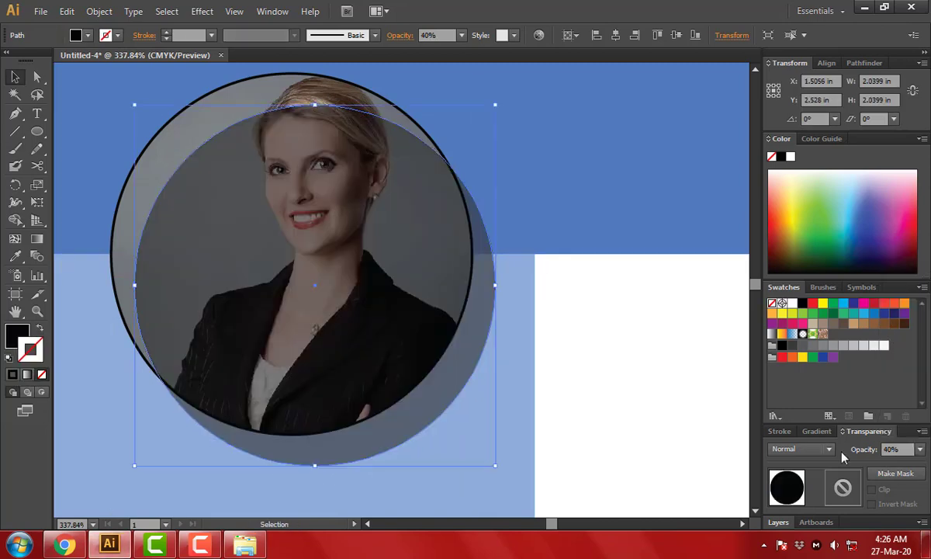
key(ctrl+shift+bracketleft)
key(Left)
key(Left)
key(Left)
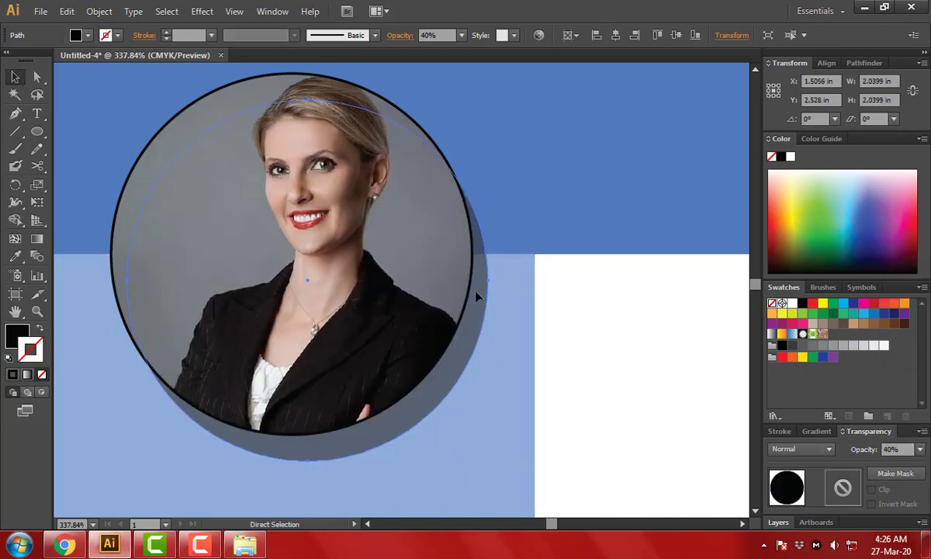
key(Up)
key(Up)
key(Up)
key(v)
key(ctrl+0)
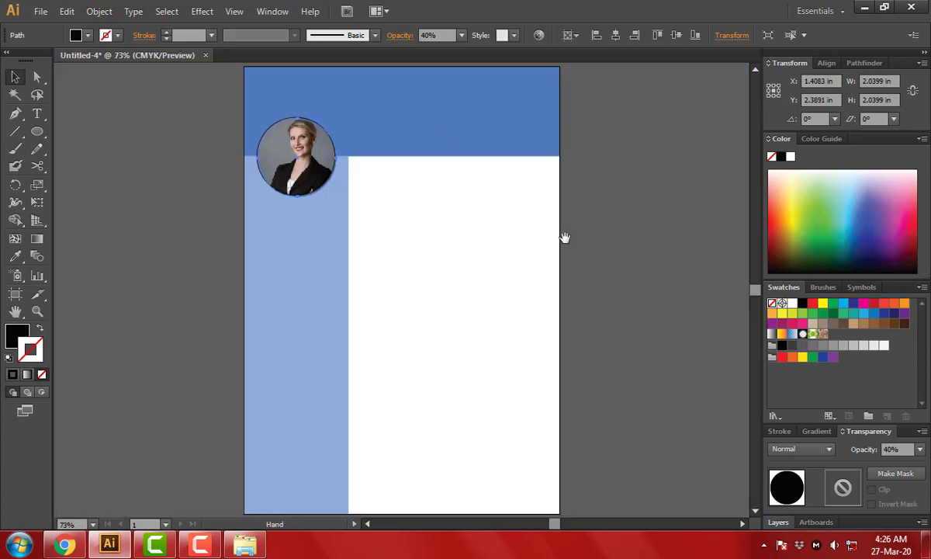
click(563, 239)
Open the CV Content text file and select the name line to copy.
click(245, 548)
double_click(239, 140)
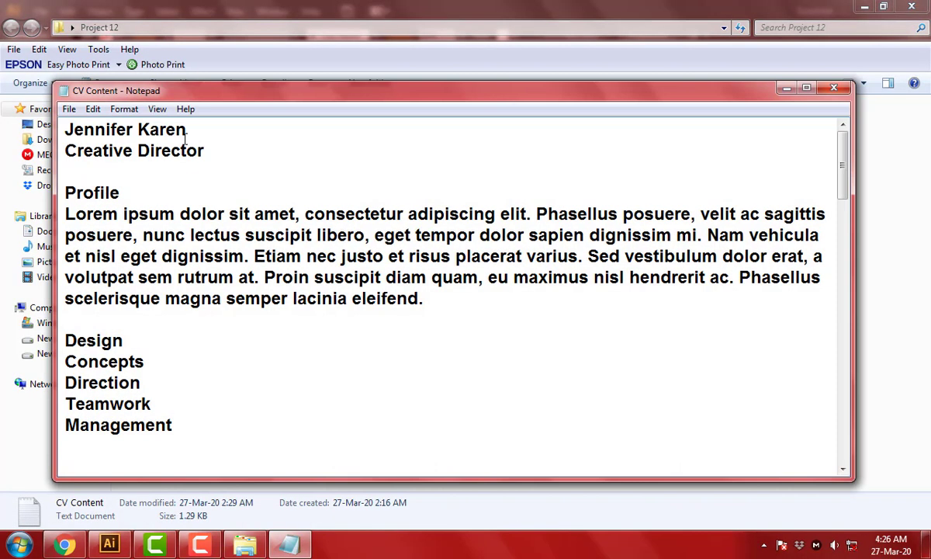
drag(65, 129, 186, 129)
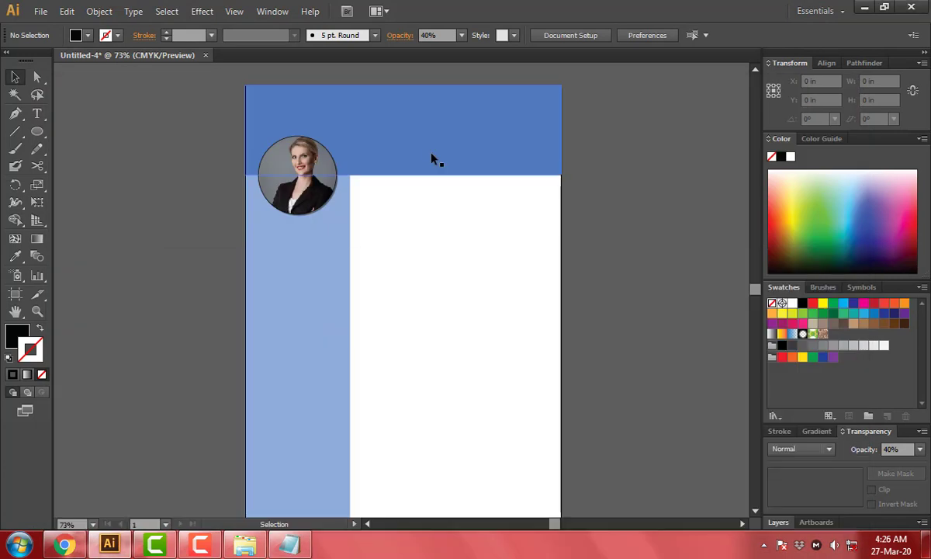
Add the name as text in the header and enlarge it to 43 pt.
key(t)
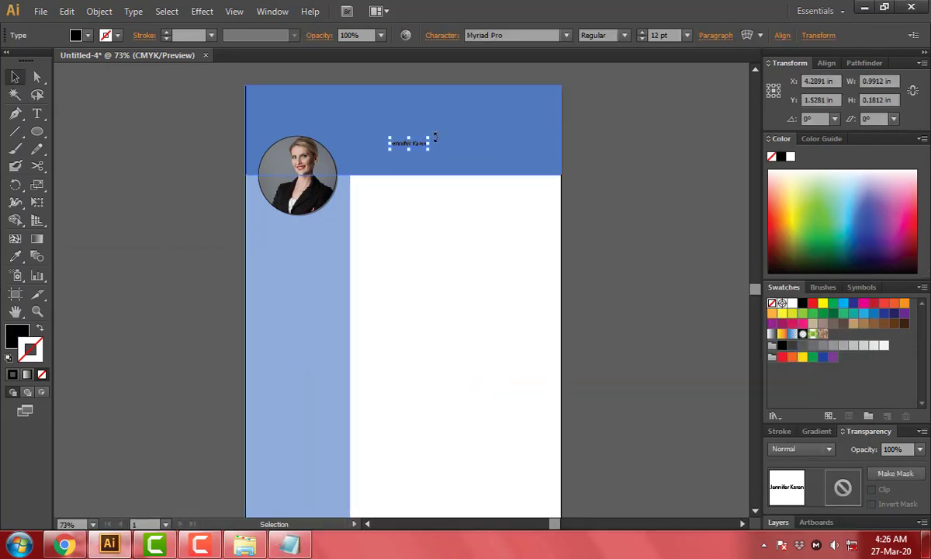
double_click(469, 127)
double_click(501, 134)
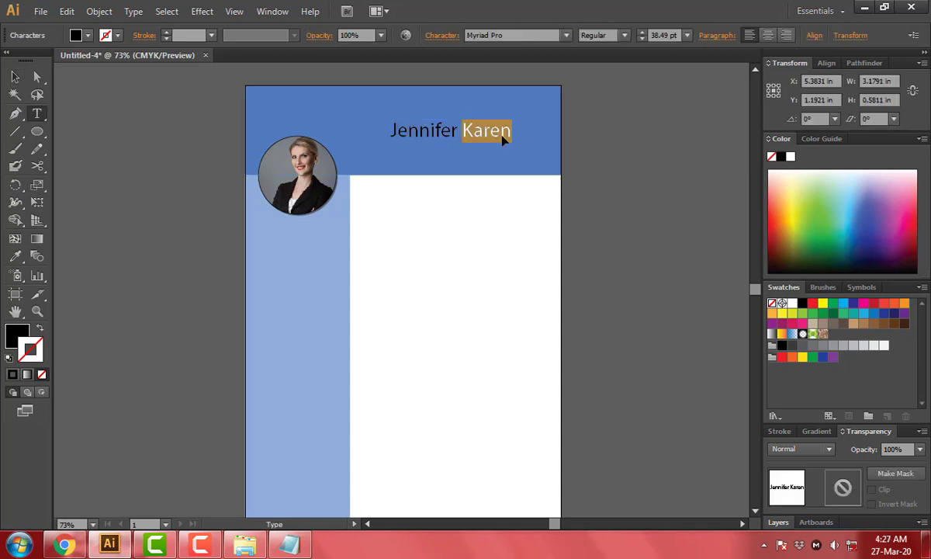
key(Down)
key(Down)
key(Down)
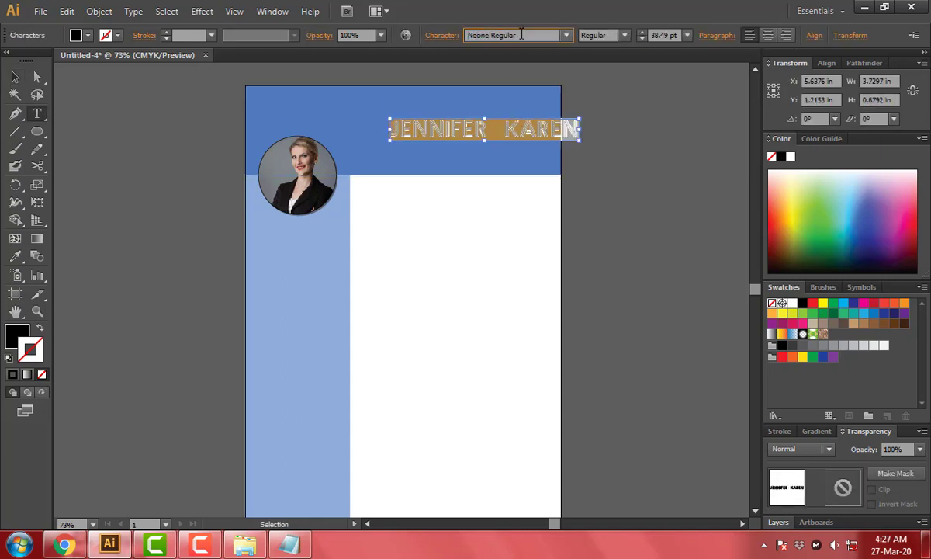
key(Down)
key(Down)
key(Down)
key(Down)
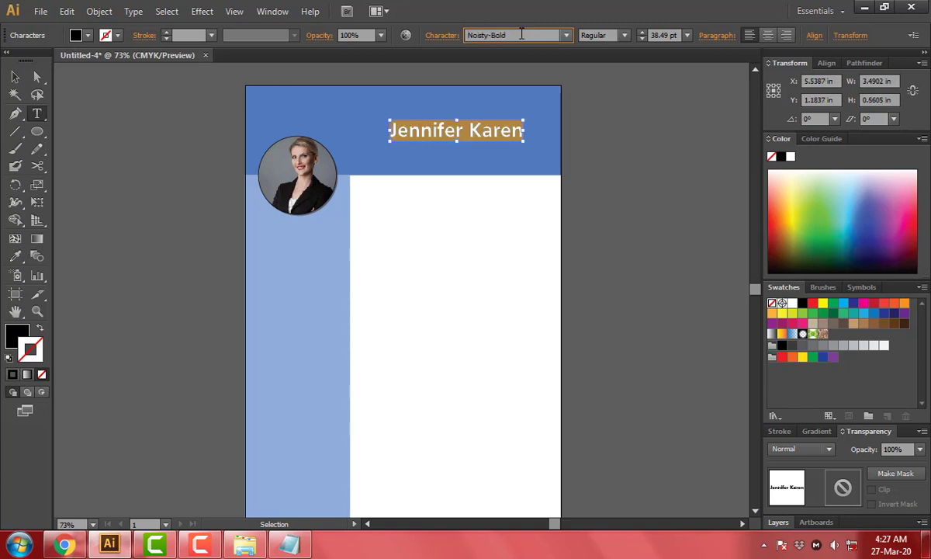
key(ctrl+t)
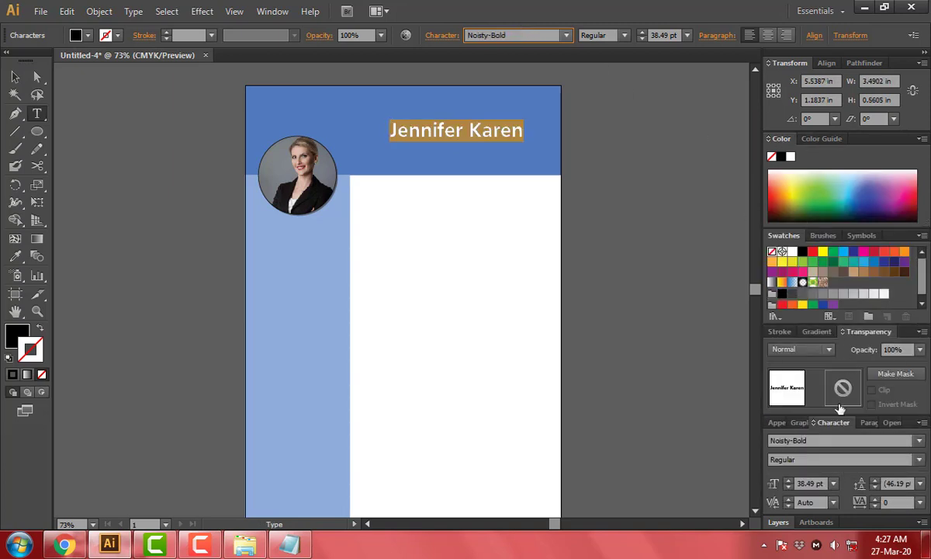
key(Right)
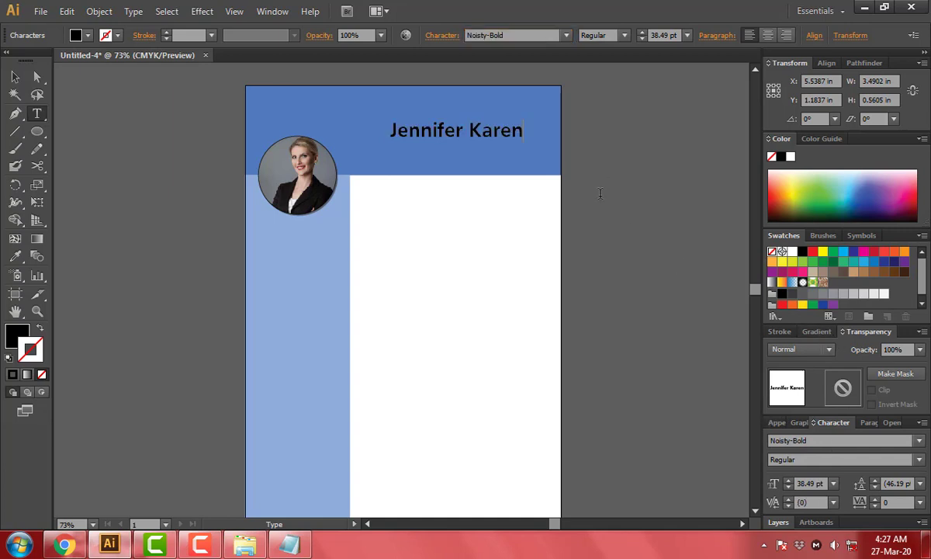
key(ctrl+a)
click(834, 483)
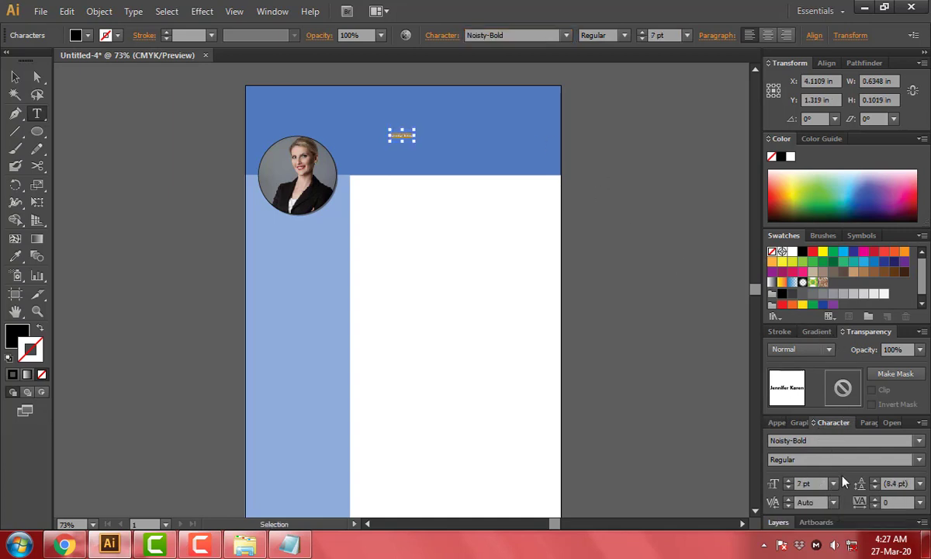
key(Escape)
scroll(433, 179, up, 1)
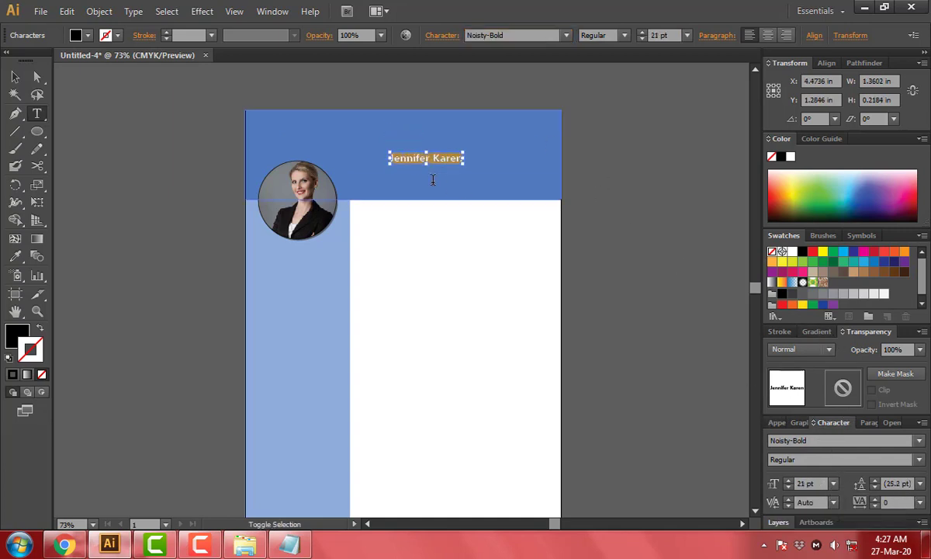
key(ctrl+shift+period)
key(ctrl+shift+period)
key(ctrl+shift+period)
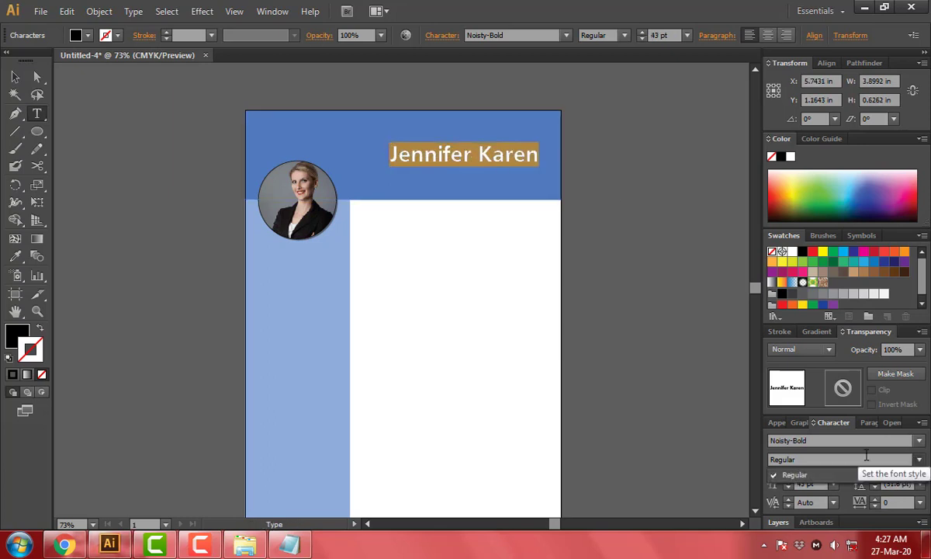
Set the name's font to Novarese-Ultra and move it to the header's upper right.
click(851, 440)
key(Down)
key(Down)
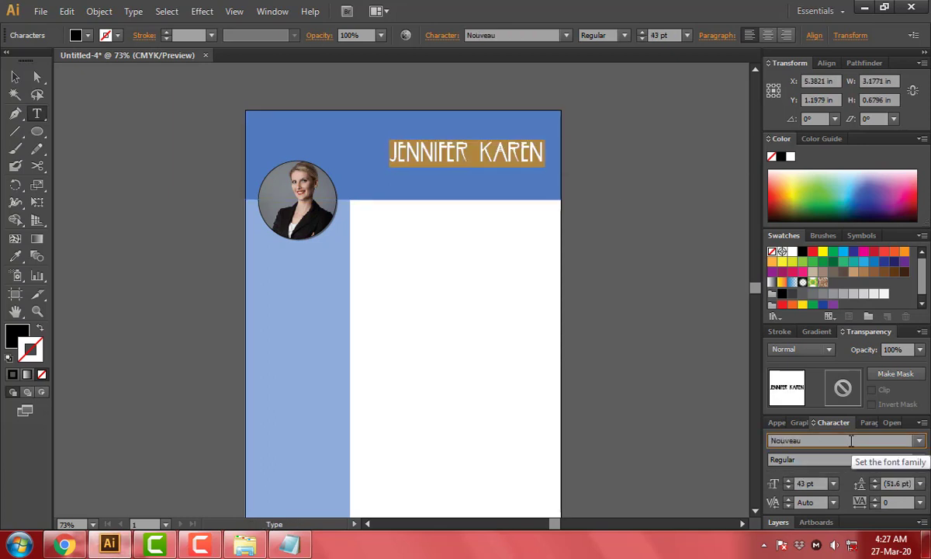
key(Down)
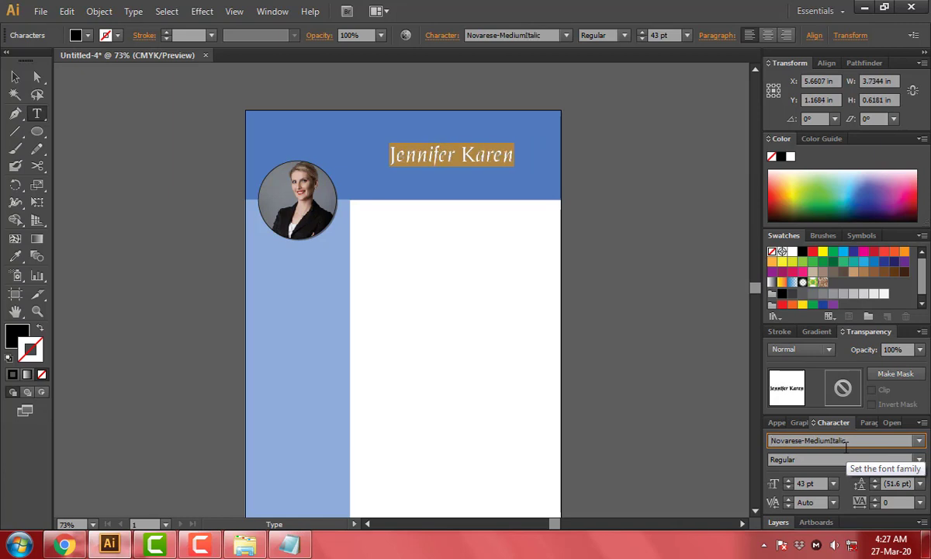
click(853, 441)
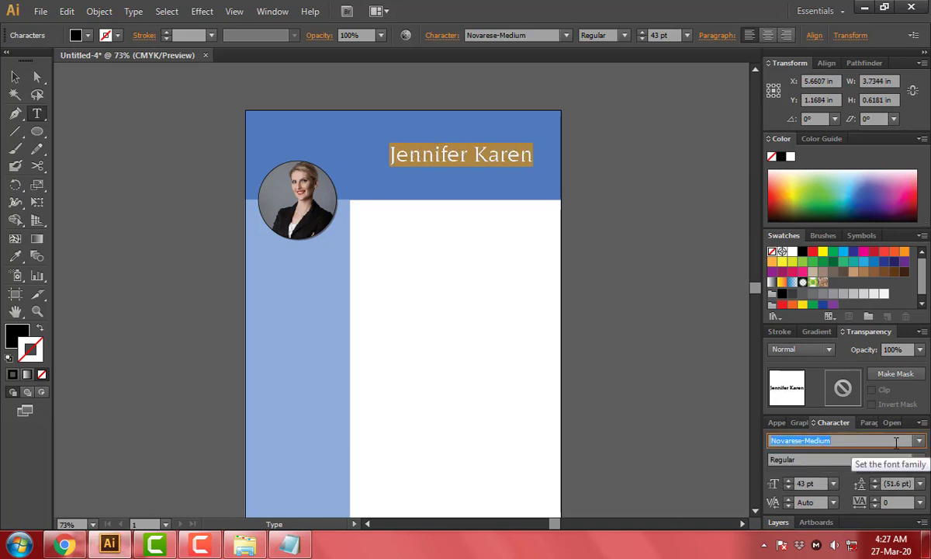
key(Down)
key(Up)
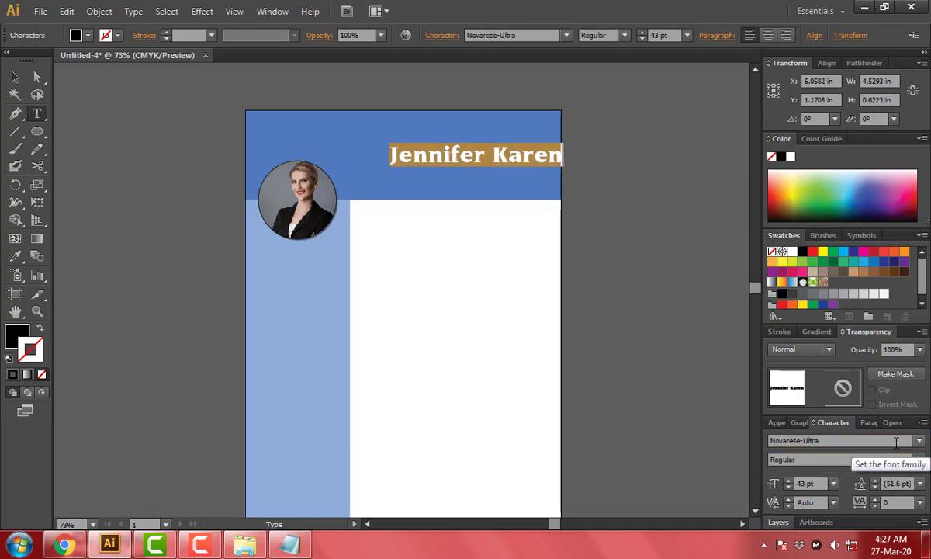
key(Escape)
drag(535, 155, 514, 140)
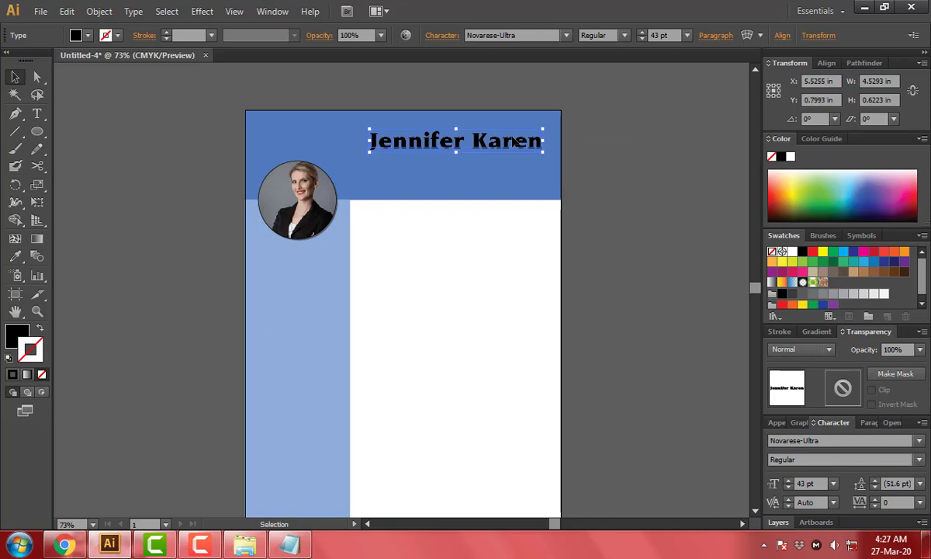
Colour the name white.
double_click(21, 344)
click(270, 179)
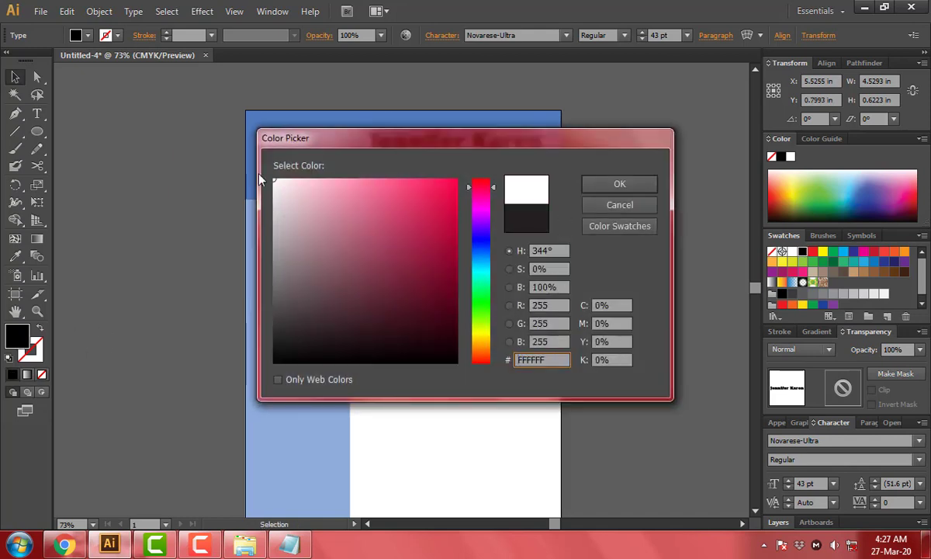
click(620, 182)
click(733, 257)
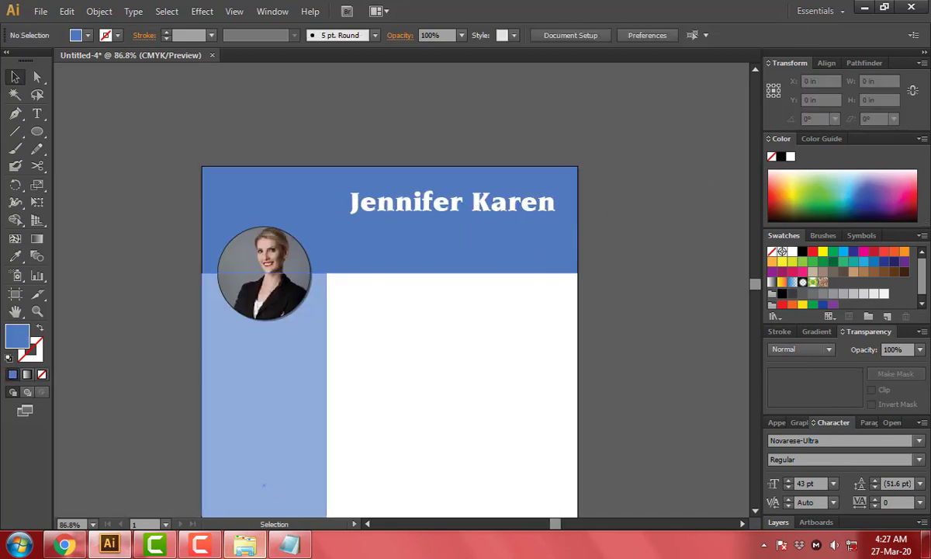
click(244, 545)
Place the cover.jpg city photo and size it to span the header behind the portrait.
mouse_move(160, 140)
mouse_down()
mouse_move(155, 538)
mouse_move(474, 297)
mouse_up()
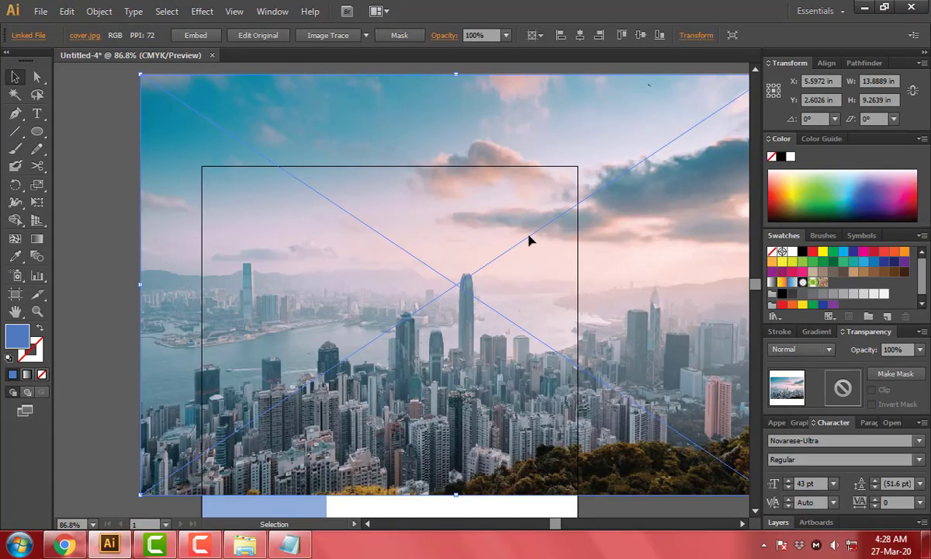
key(ctrl+minus)
key(ctrl+minus)
drag(613, 167, 451, 280)
drag(419, 350, 456, 268)
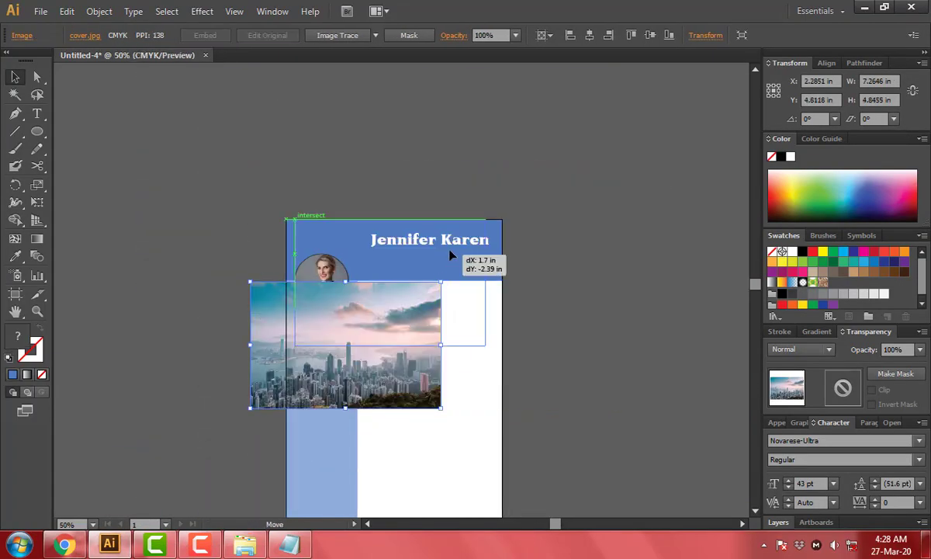
mouse_move(490, 340)
mouse_down()
mouse_move(505, 345)
mouse_move(479, 318)
mouse_up()
key(ctrl+bracketleft)
key(ctrl+bracketleft)
key(ctrl+bracketleft)
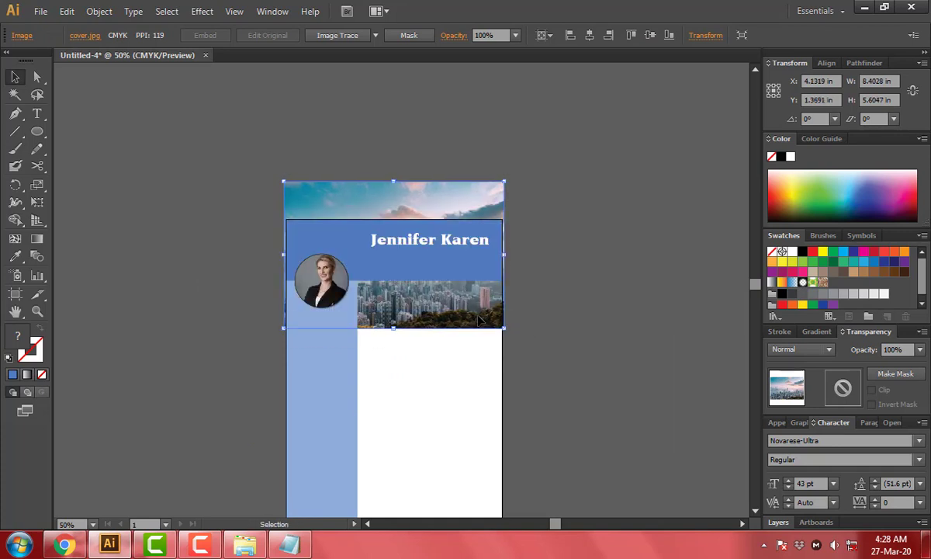
key(ctrl+bracketright)
Set the cover image to 50% opacity.
drag(269, 224, 455, 329)
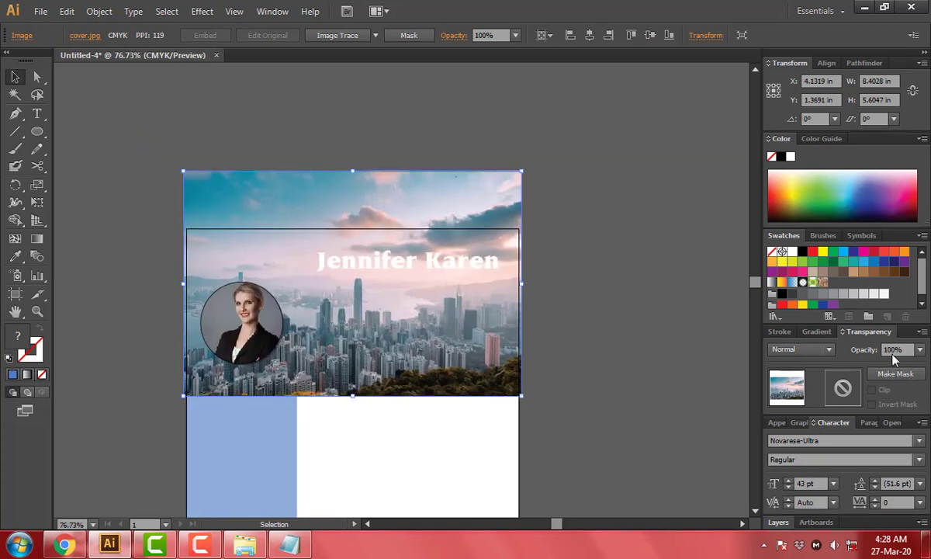
click(920, 350)
click(907, 254)
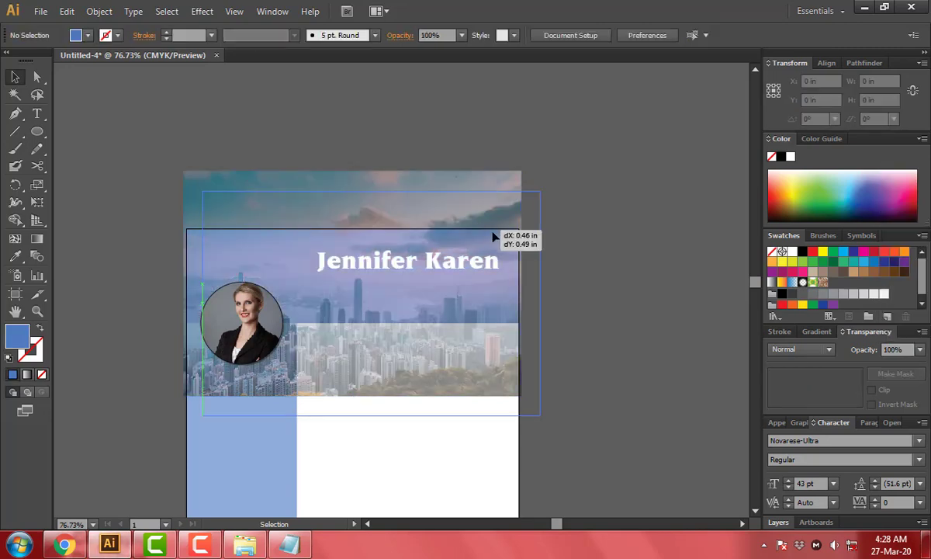
click(552, 254)
Try clipping the cover image to the banner, then undo back to the blue banner.
click(502, 298)
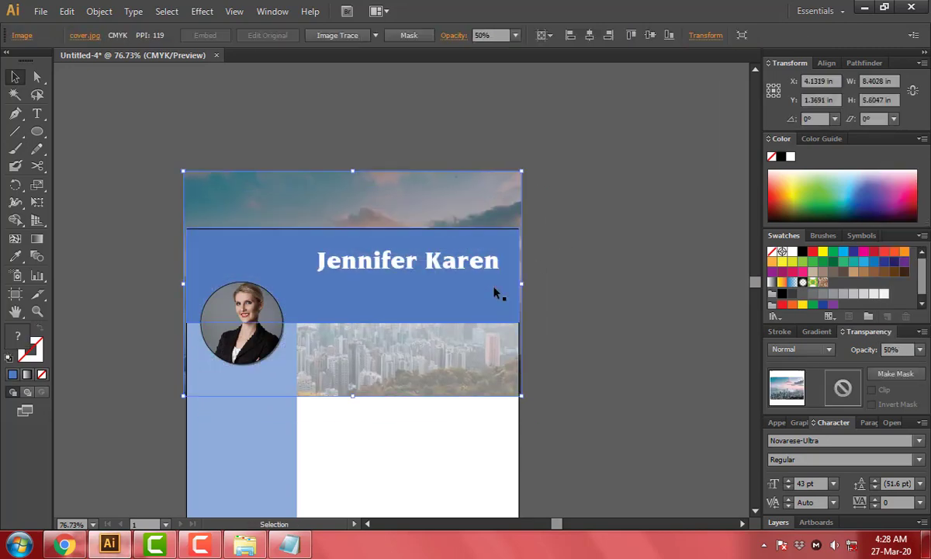
drag(495, 292, 560, 291)
key(Delete)
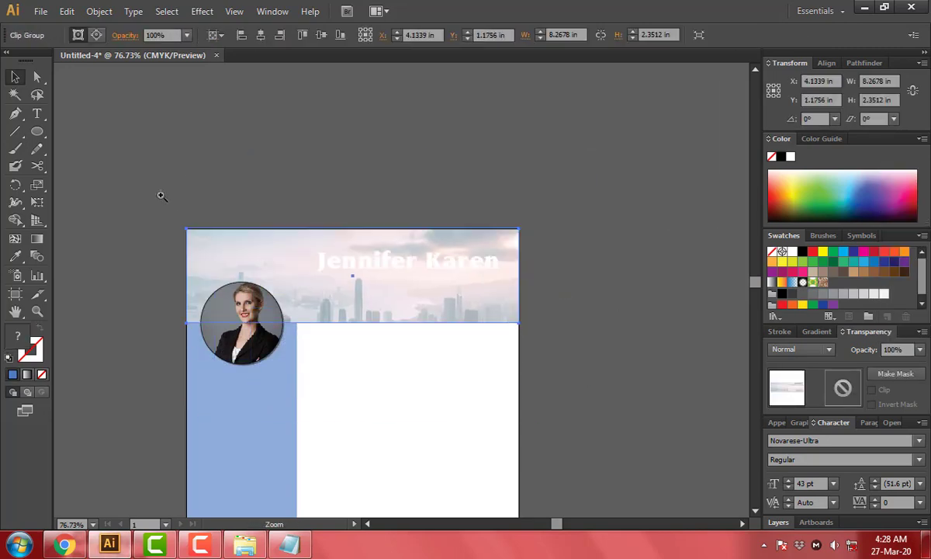
scroll(354, 274, up, 2)
click(588, 347)
key(ctrl+z)
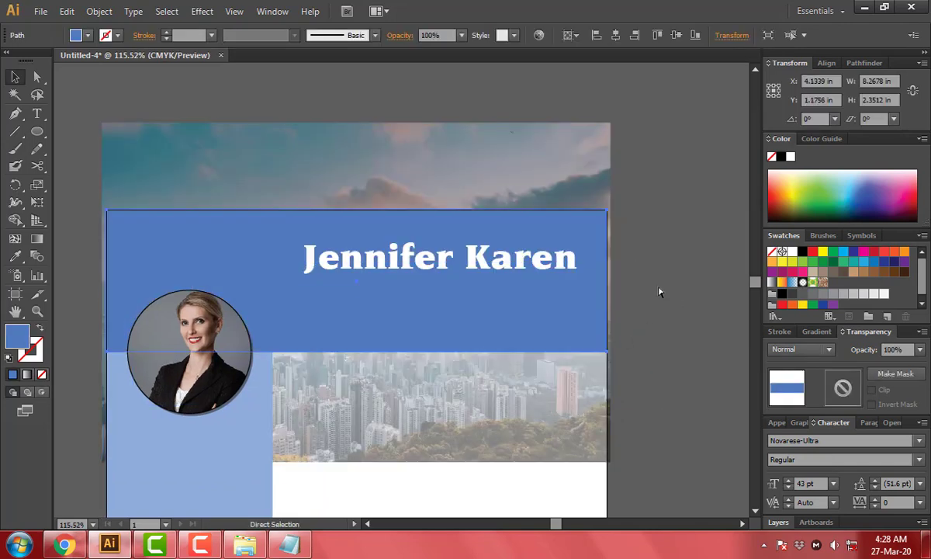
key(ctrl+shift+z)
key(ctrl+z)
key(ctrl+z)
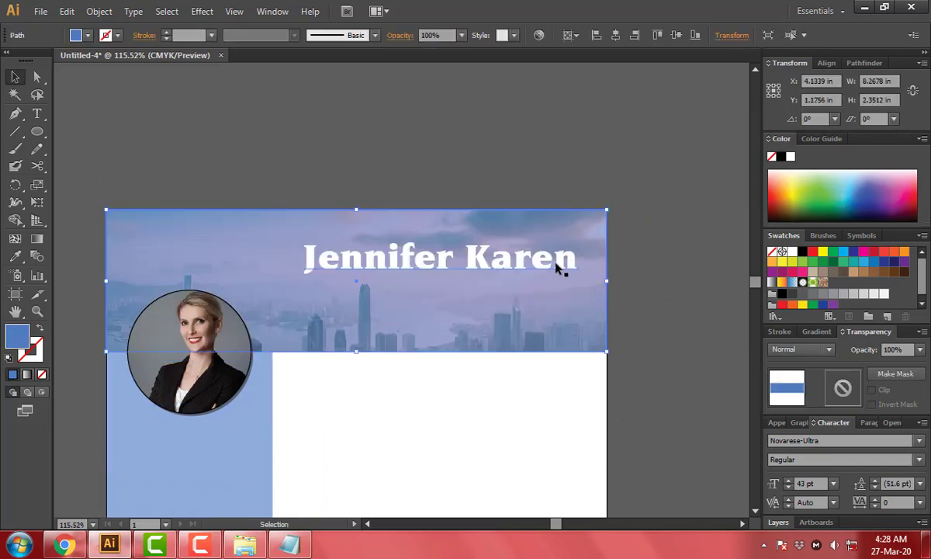
key(ctrl+z)
key(ctrl+z)
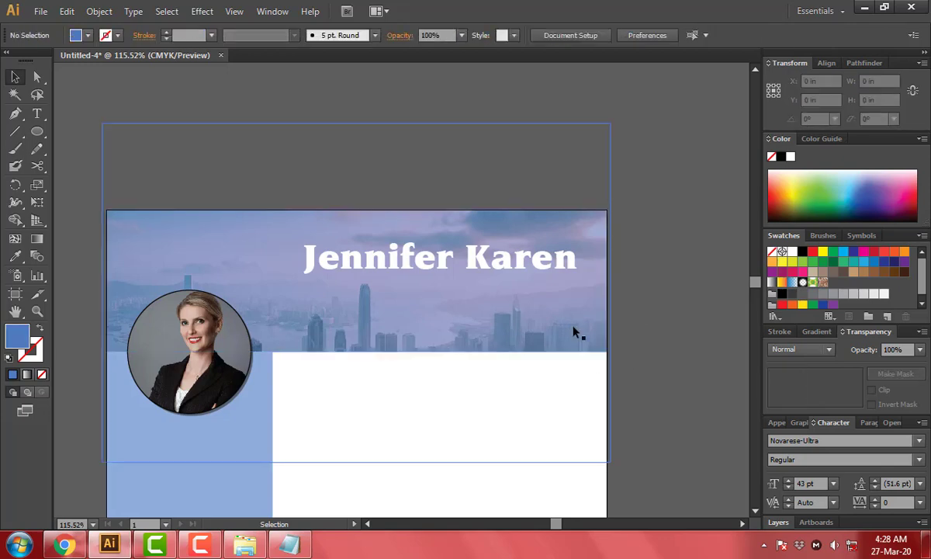
Give the header banner a dark blue fill over the cover image.
drag(597, 385, 537, 299)
click(537, 299)
double_click(19, 332)
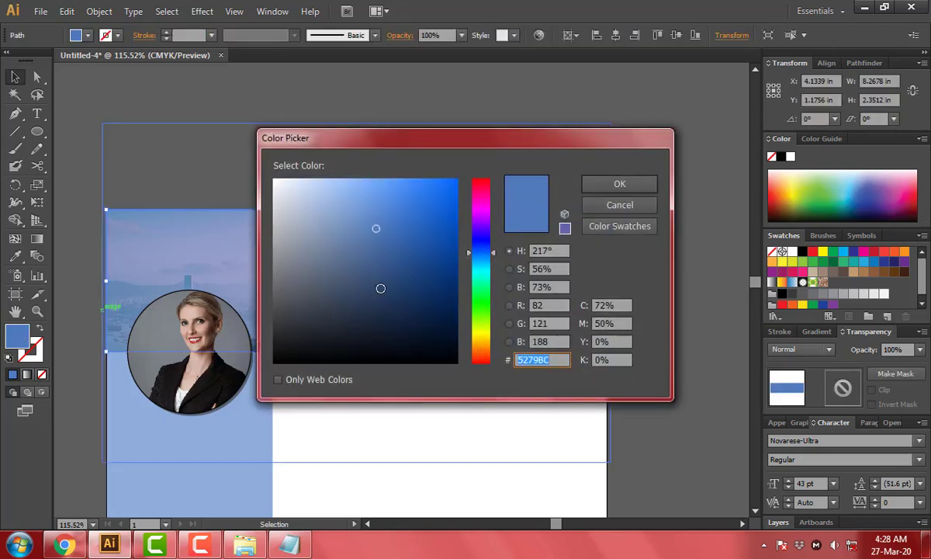
click(598, 188)
scroll(572, 233, down, 2)
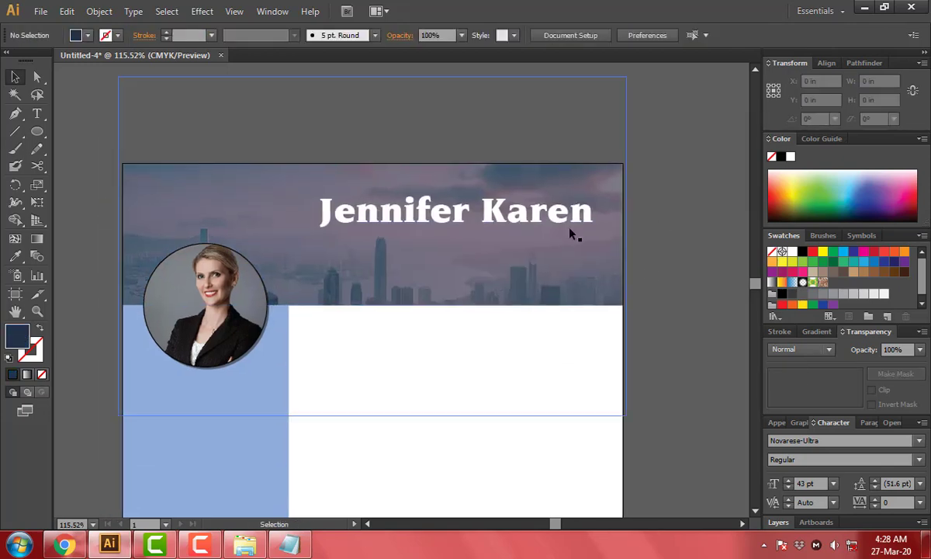
click(582, 222)
Duplicate the name below itself and replace the copy's text with 'Creative Director' from Notepad.
scroll(583, 207, down, 1)
click(584, 206)
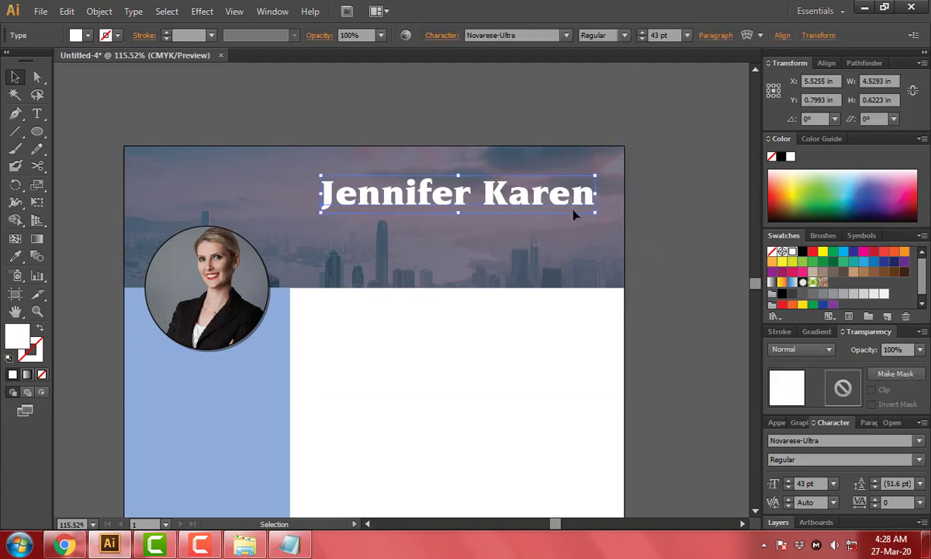
drag(574, 210, 572, 244)
click(283, 543)
drag(71, 327, 211, 327)
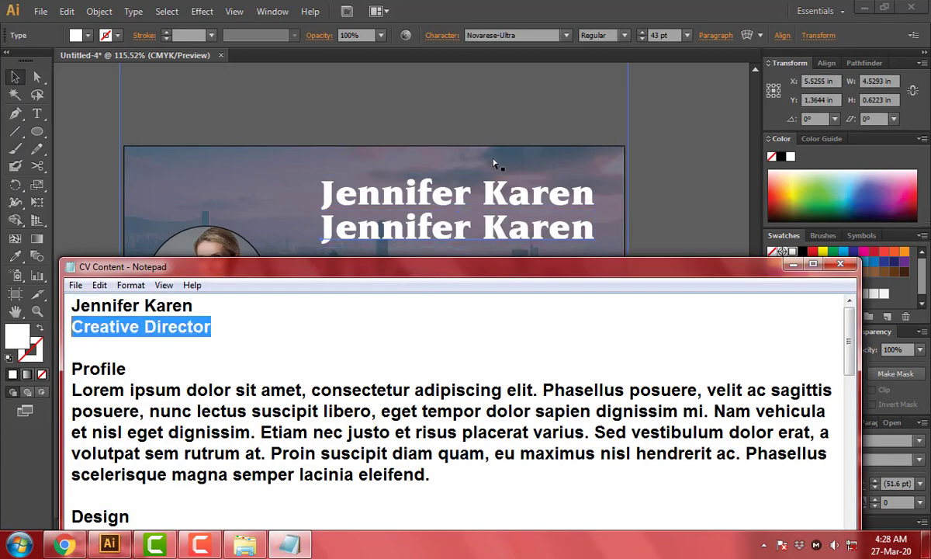
click(495, 162)
drag(574, 233, 574, 275)
key(ctrl+plus)
double_click(403, 314)
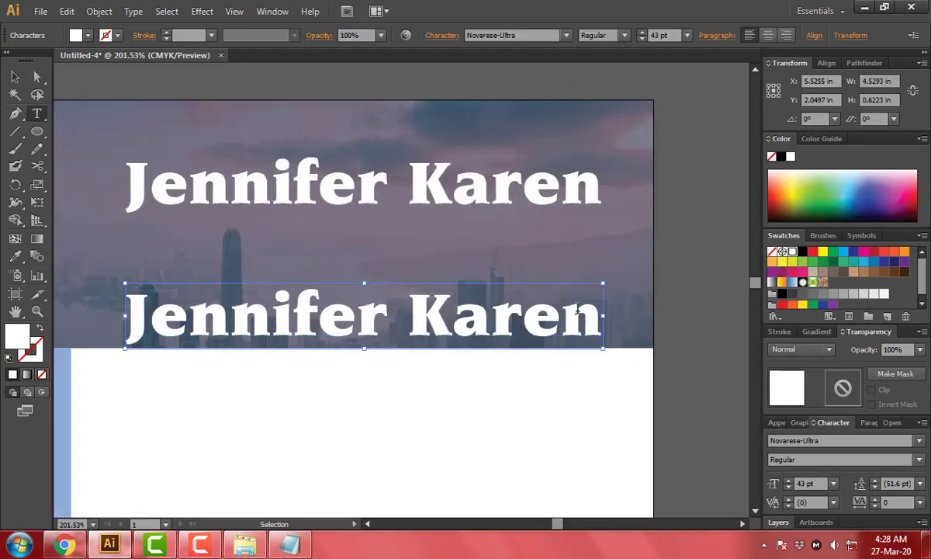
key(ctrl+a)
key(ctrl+v)
Set the subtitle font to Novarese Medium and shrink it to about 17 pt.
click(837, 441)
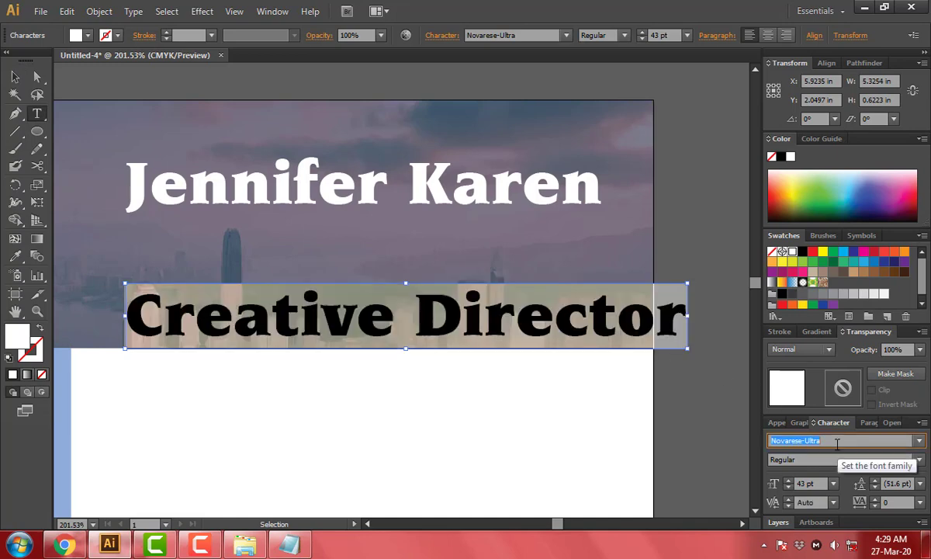
text(Novarese Medium)
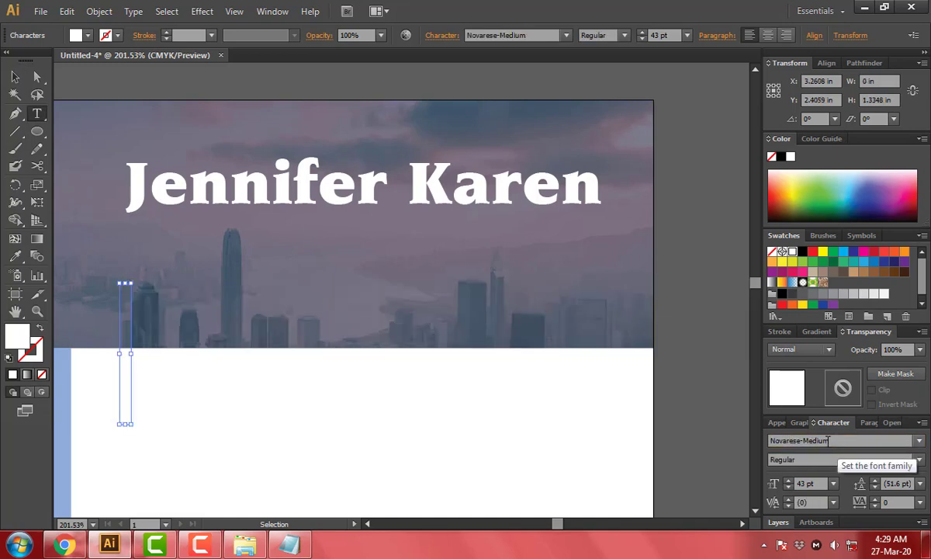
key(Escape)
drag(597, 285, 314, 324)
double_click(16, 77)
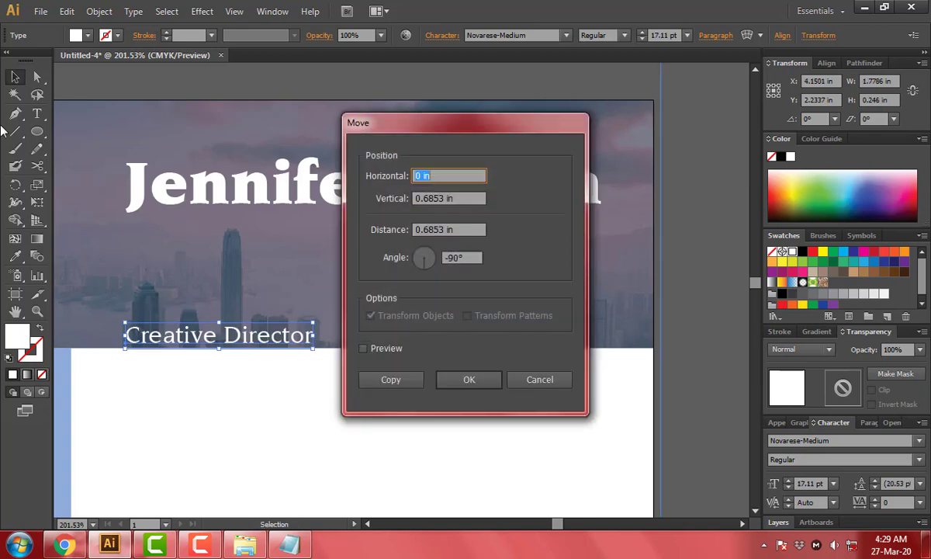
key(Escape)
drag(38, 130, 74, 129)
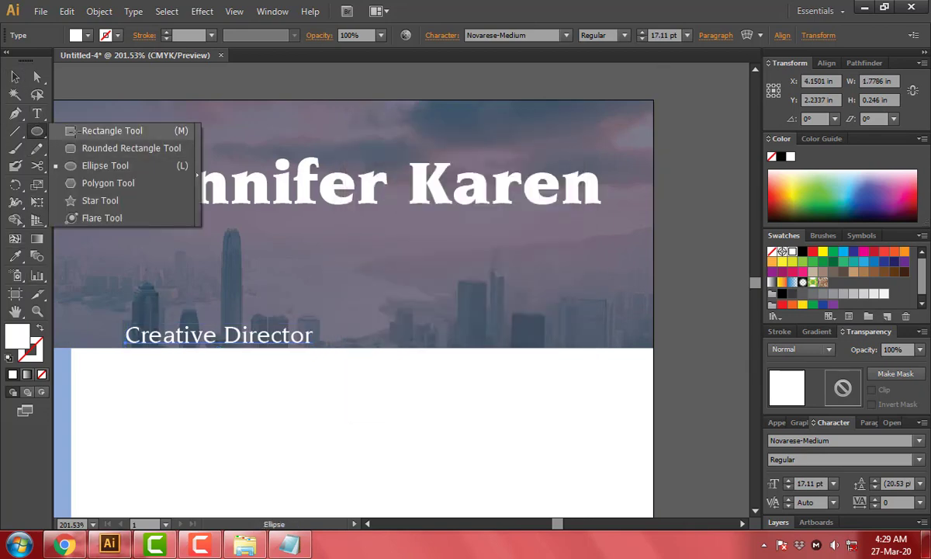
Draw a white outlined rectangle around the subtitle and centre it under the name.
mouse_move(201, 232)
mouse_down()
mouse_move(541, 294)
mouse_move(530, 274)
mouse_up()
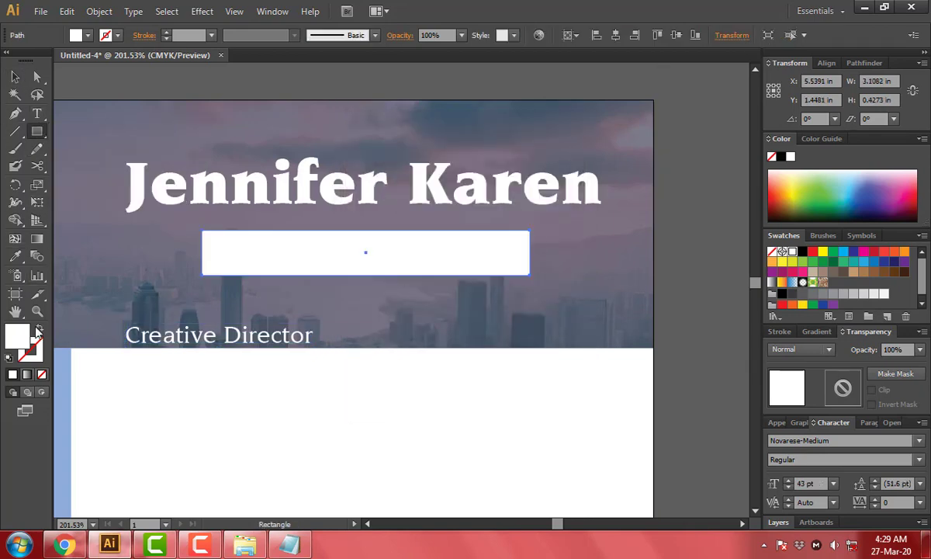
click(38, 329)
double_click(166, 32)
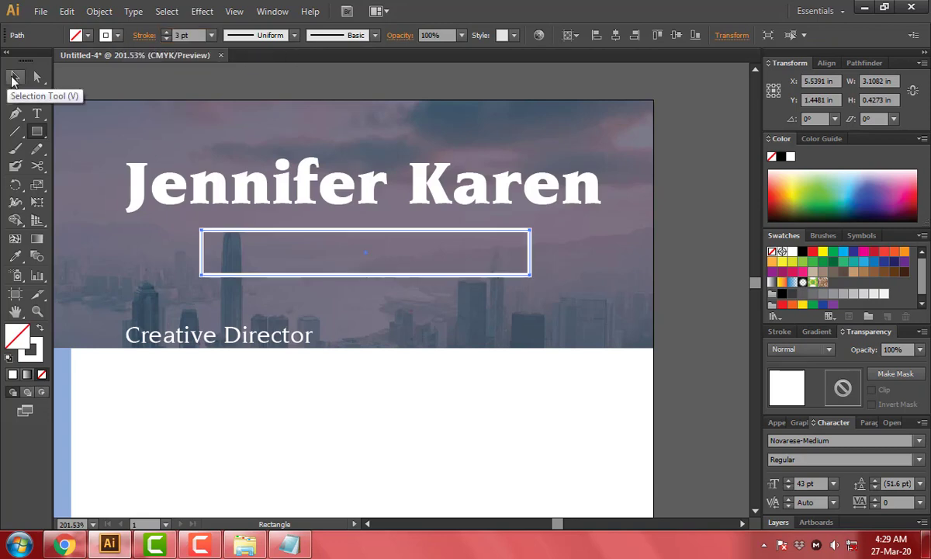
click(14, 77)
click(513, 252)
click(516, 231)
shift+click(505, 194)
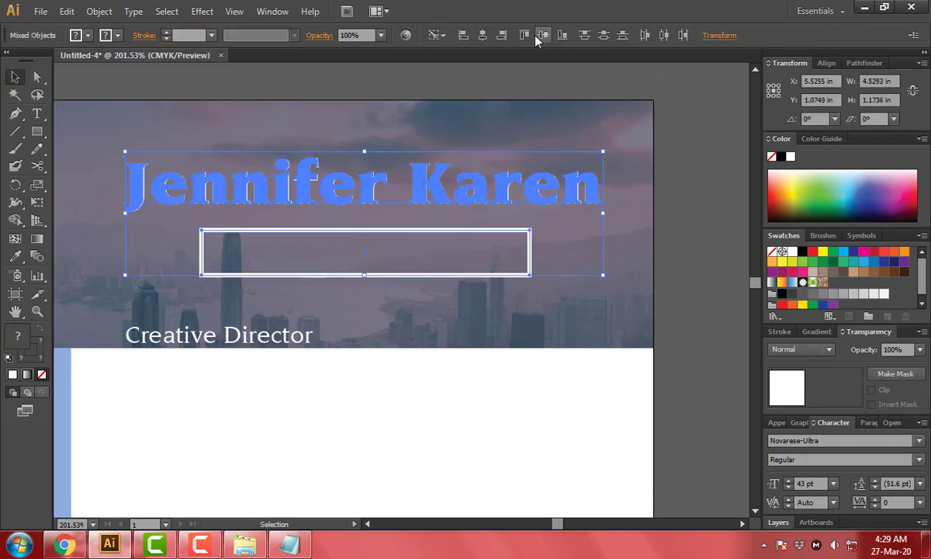
click(530, 246)
key(Up)
key(Up)
key(Up)
key(Up)
key(Up)
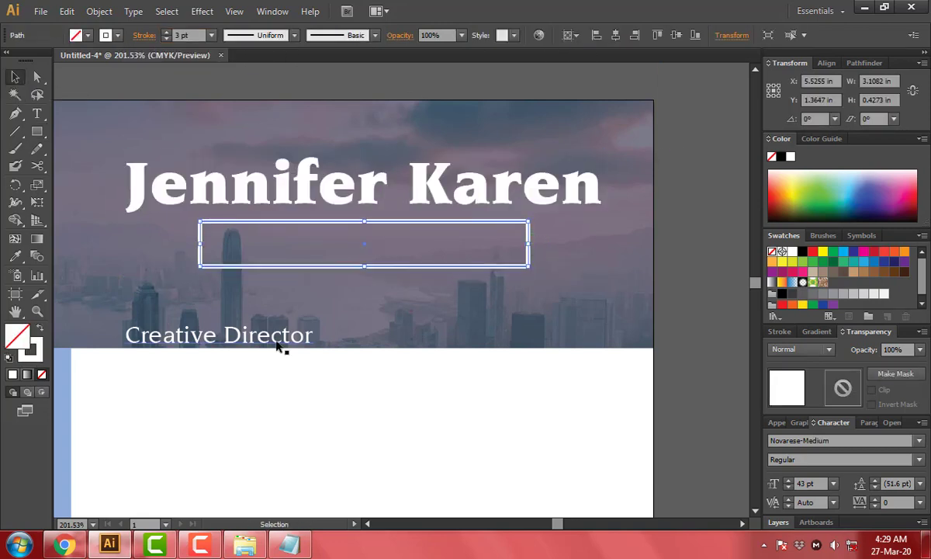
Centre the Creative Director subtitle inside the box and set the outline to 2 pt.
click(284, 339)
click(415, 267)
click(673, 36)
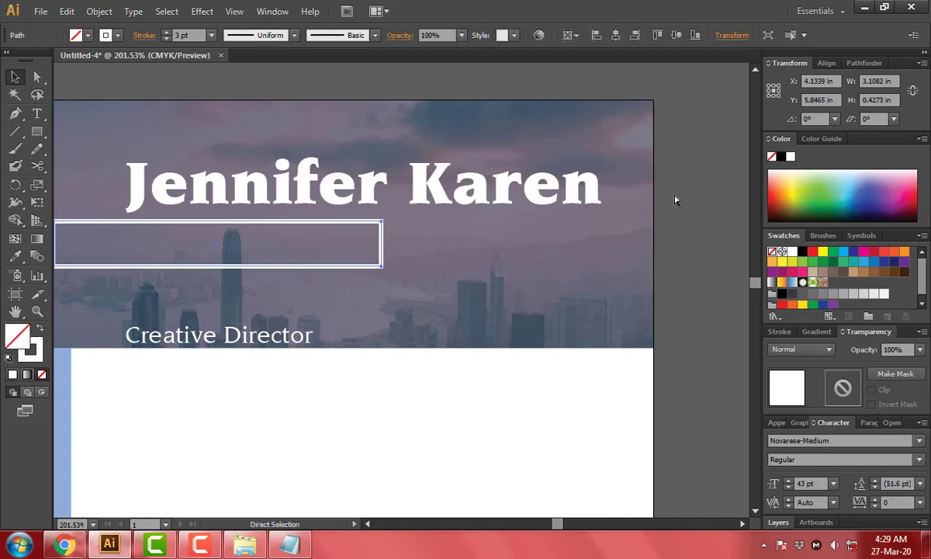
key(ctrl+z)
click(301, 347)
shift+click(401, 266)
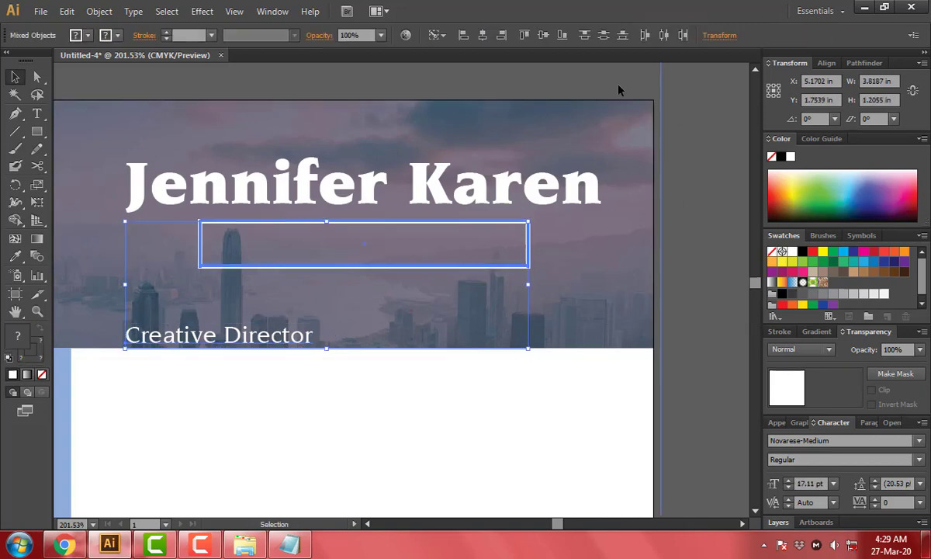
click(544, 35)
click(530, 241)
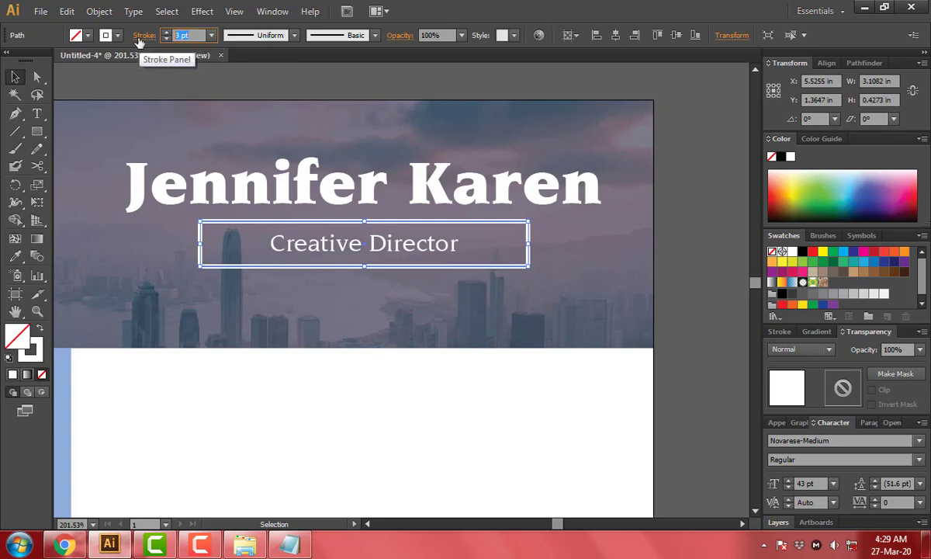
text(2)
key(Return)
Narrow the outlined box and shift it to centre on the subtitle.
click(512, 249)
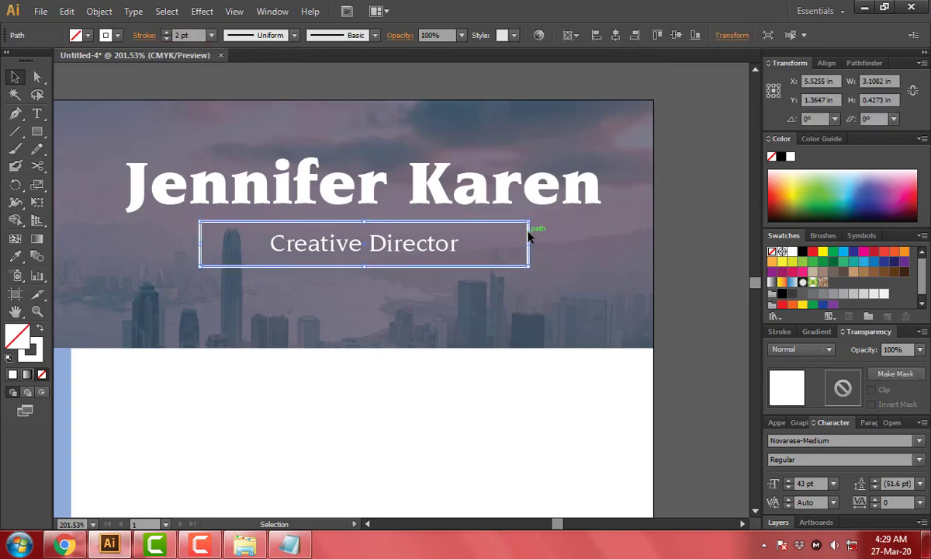
drag(500, 207, 630, 376)
key(ctrl+z)
key(a)
click(527, 266)
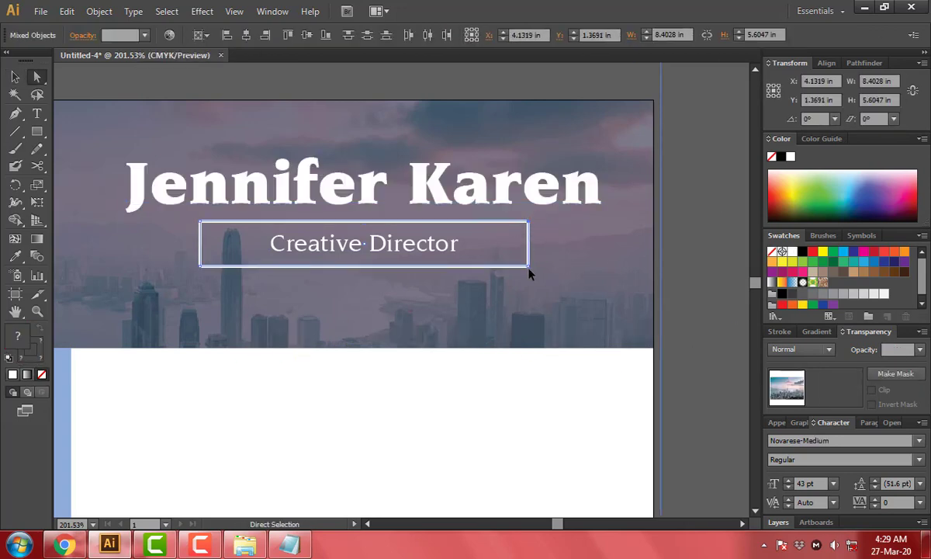
drag(550, 225, 503, 264)
key(ctrl+z)
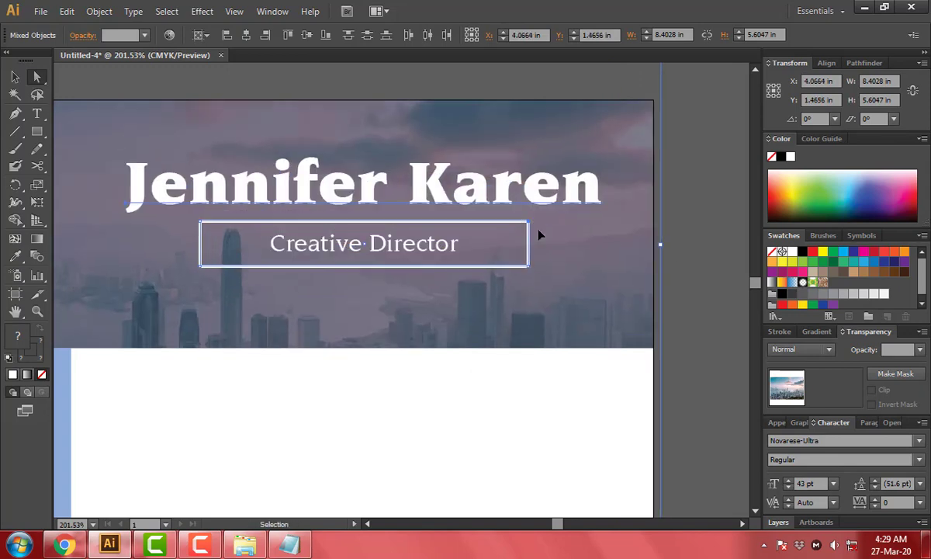
click(538, 235)
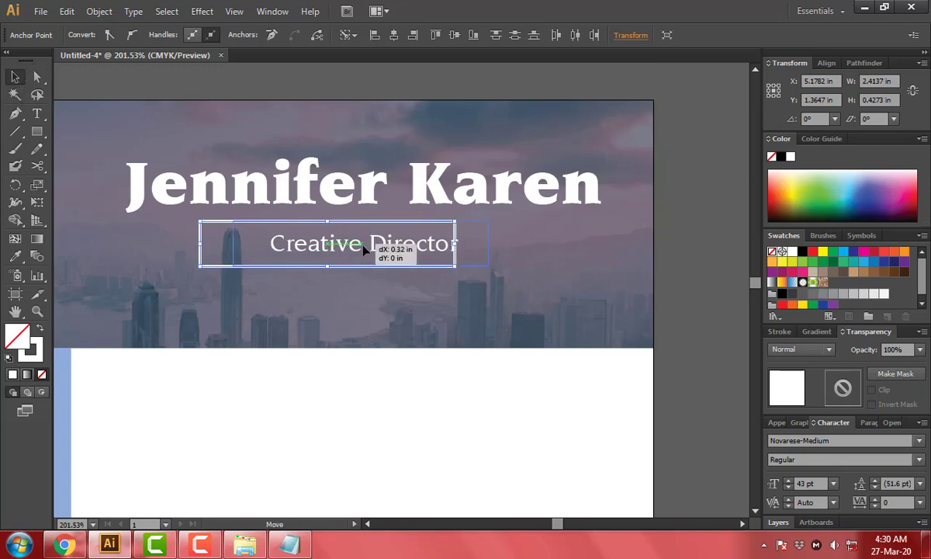
drag(378, 248, 370, 249)
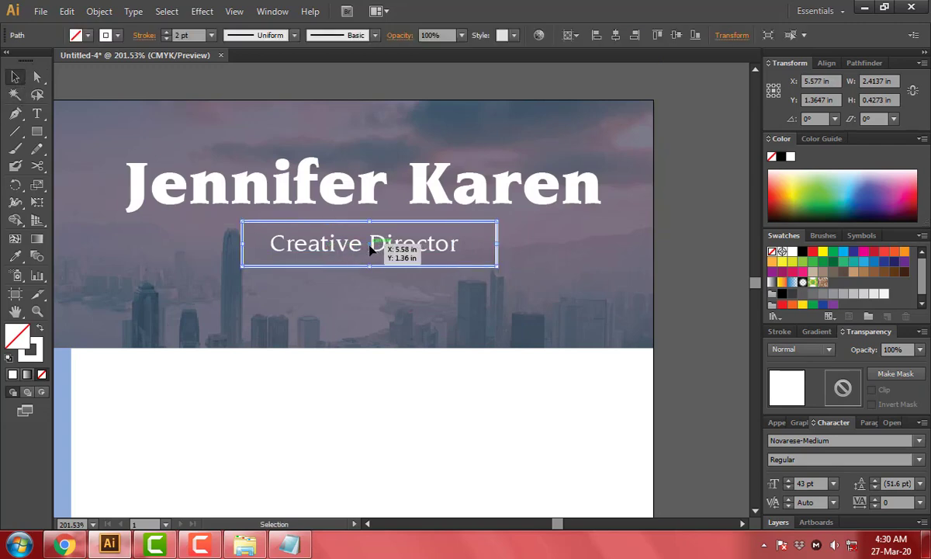
Align the name, outlined box and subtitle on one shared centre.
click(437, 242)
shift+click(461, 223)
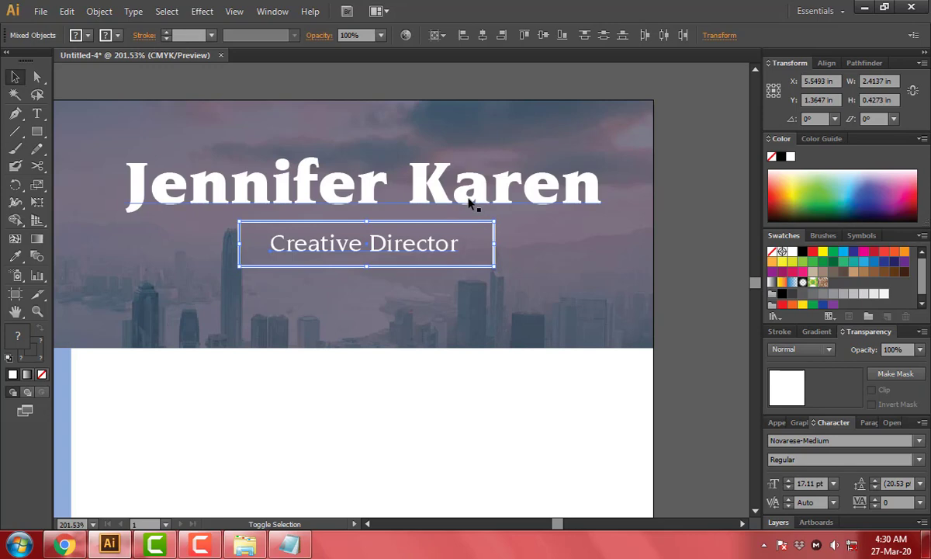
shift+click(465, 201)
click(662, 124)
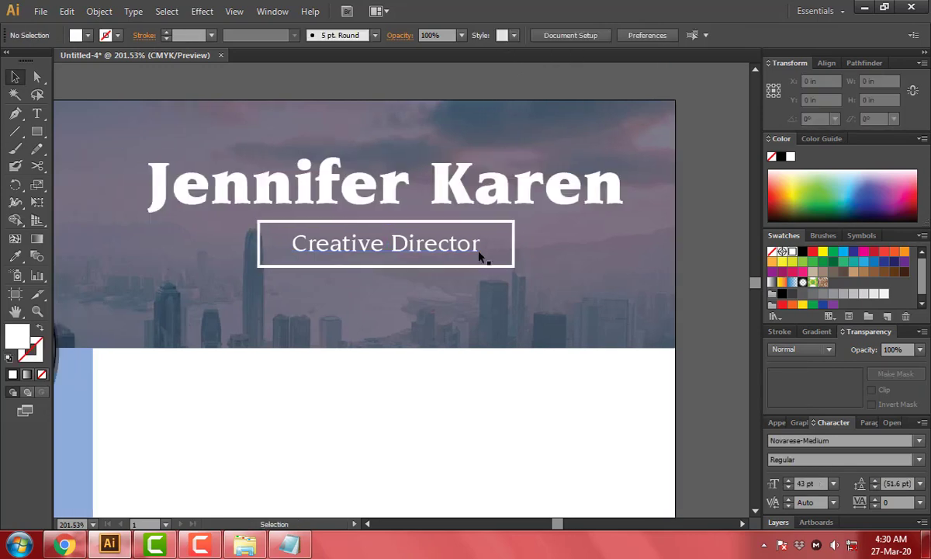
click(457, 245)
shift+click(512, 237)
click(545, 118)
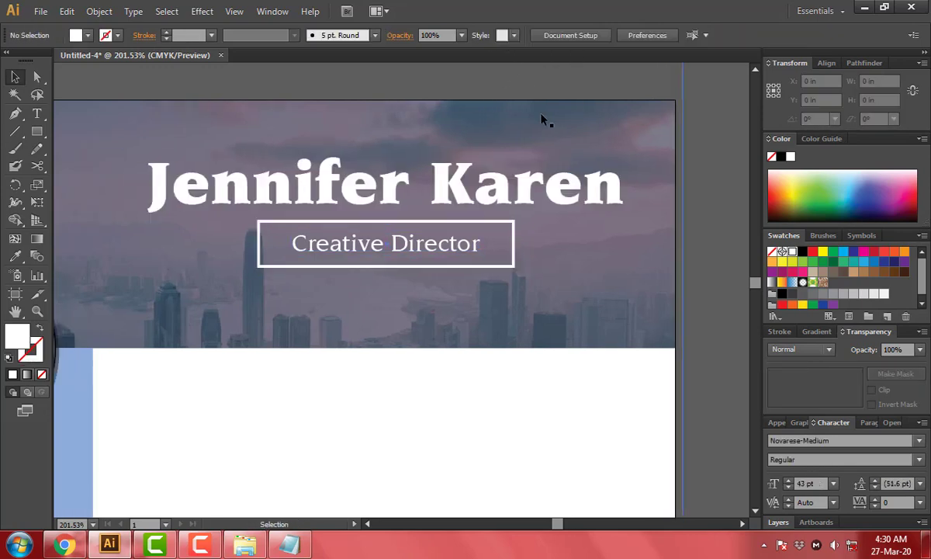
key(ctrl+1)
Check the circular portrait's outline colour, then bring up the CV text in Notepad.
drag(547, 214, 633, 188)
scroll(634, 188, down, 1)
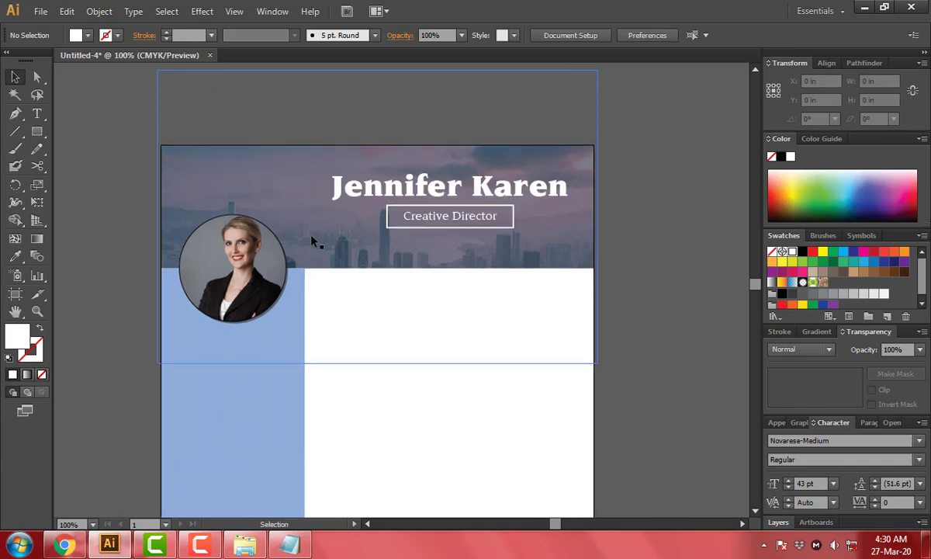
drag(189, 177, 295, 322)
drag(416, 343, 434, 297)
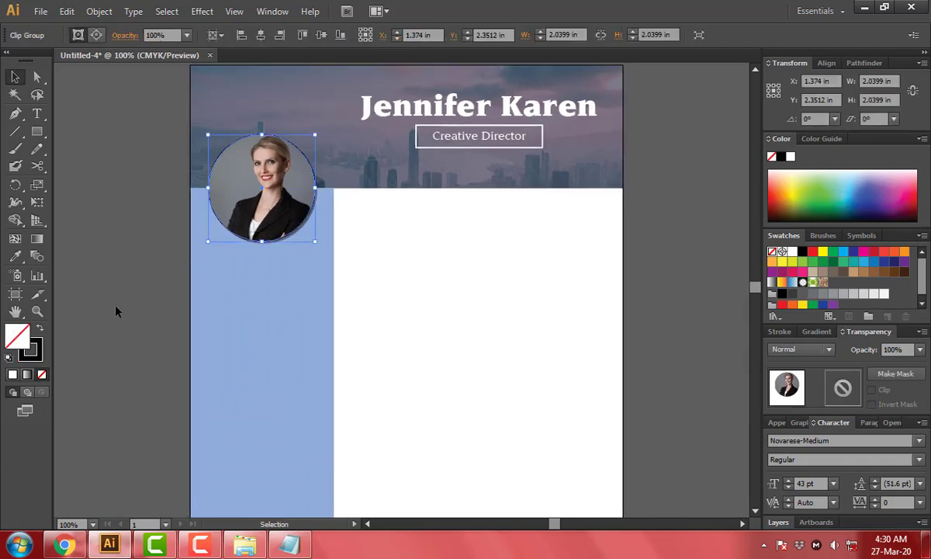
double_click(33, 348)
click(620, 184)
click(627, 230)
scroll(336, 397, down, 2)
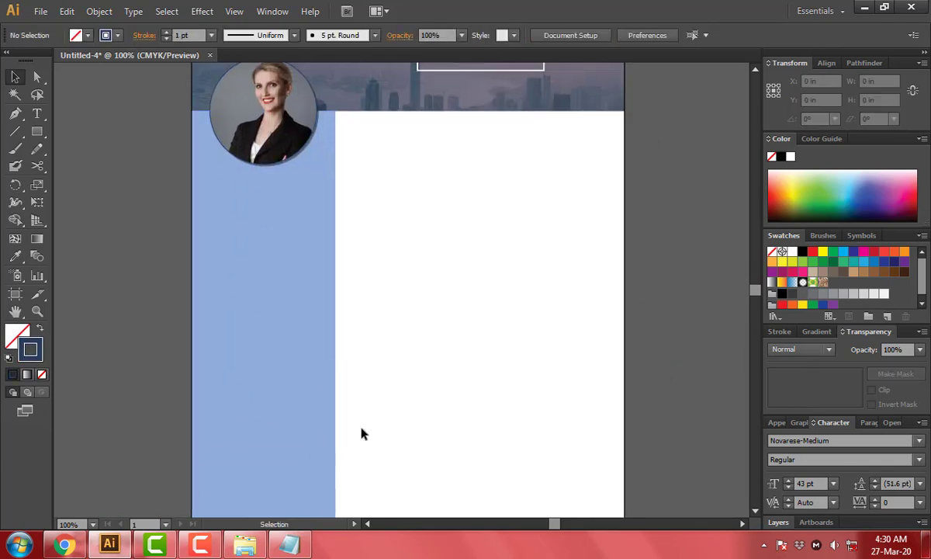
click(289, 543)
click(158, 330)
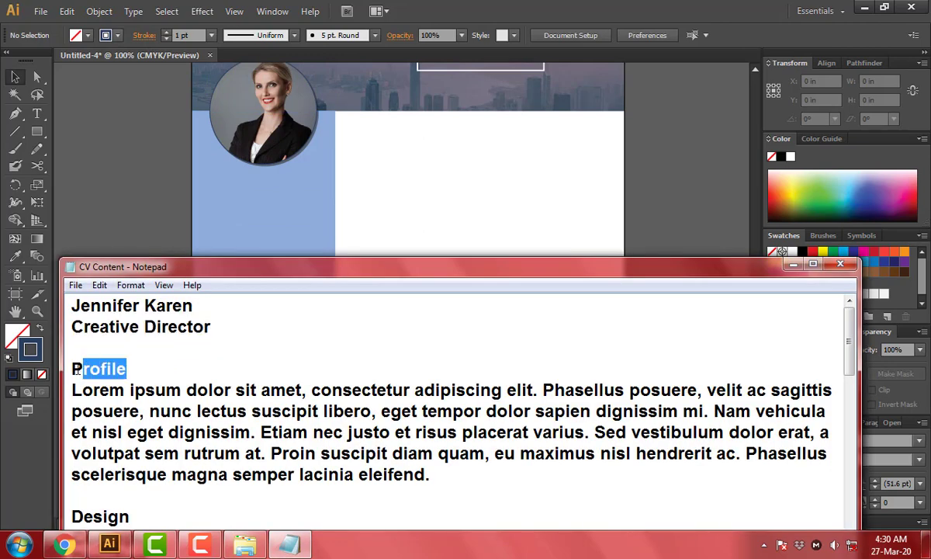
Copy the word 'Profile' from the CV text in Notepad.
drag(78, 370, 71, 371)
click(325, 193)
key(ctrl+s)
click(374, 288)
scroll(710, 289, up, 2)
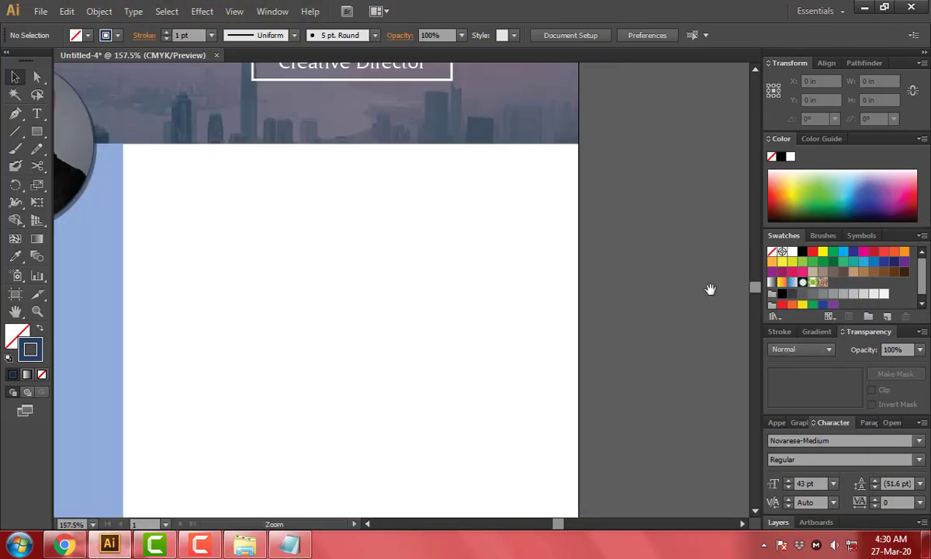
Place 'Profile' as a 13 pt heading in the white content area and nudge it into position.
key(t)
click(196, 233)
text(Profile)
key(ctrl+a)
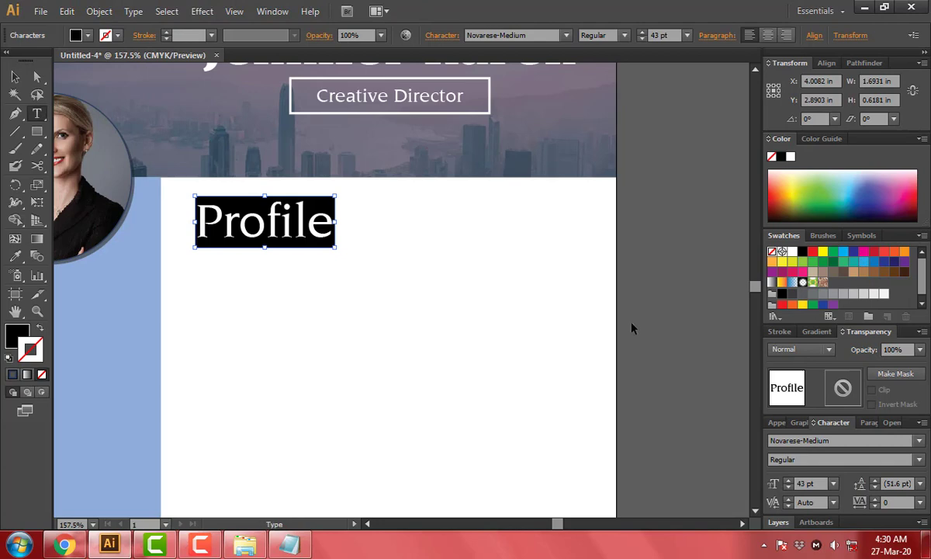
key(ctrl+shift+comma)
key(ctrl+shift+comma)
key(ctrl+shift+comma)
key(ctrl+shift+comma)
key(ctrl+shift+comma)
key(ctrl+shift+comma)
key(Escape)
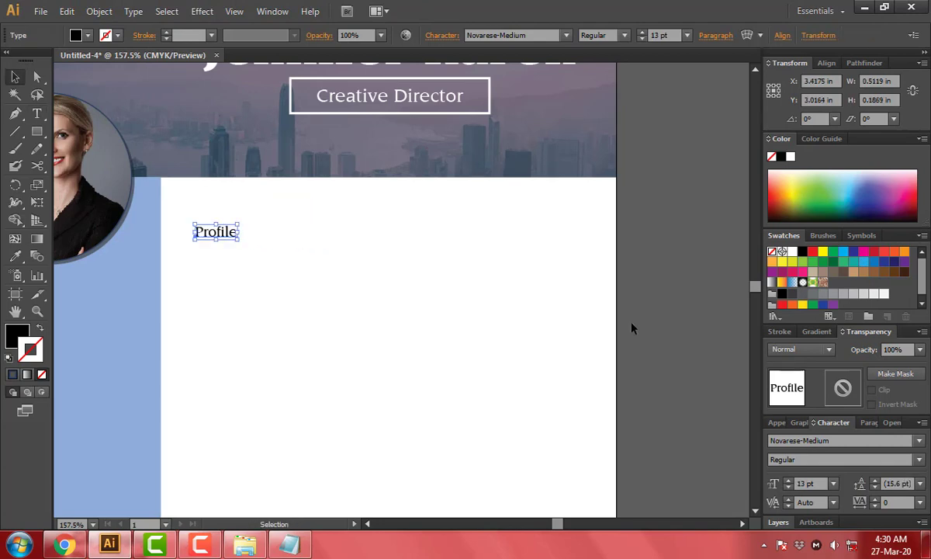
scroll(206, 229, up, 3)
mouse_move(294, 250)
mouse_down()
mouse_move(328, 271)
mouse_move(328, 332)
mouse_up()
click(289, 543)
Duplicate the heading below and replace its text with the Lorem ipsum Profile paragraph.
mouse_move(430, 474)
mouse_down()
mouse_move(71, 411)
mouse_move(71, 389)
mouse_up()
key(ctrl+c)
double_click(333, 307)
key(ctrl+a)
key(ctrl+v)
key(ctrl+minus)
key(ctrl+minus)
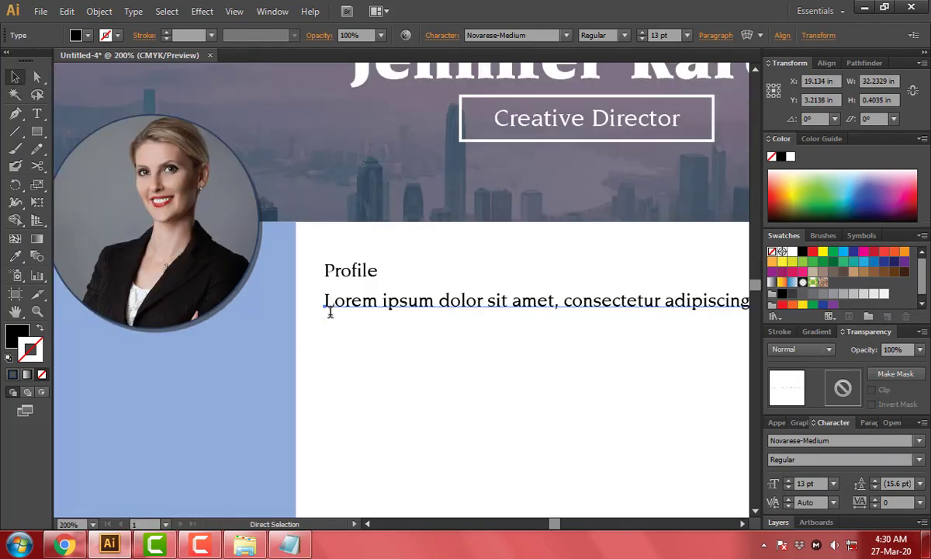
drag(593, 301, 386, 265)
key(ctrl+minus)
Rewrap the Profile paragraph into shorter lines and reduce it to 9 pt.
key(t)
click(538, 287)
key(Return)
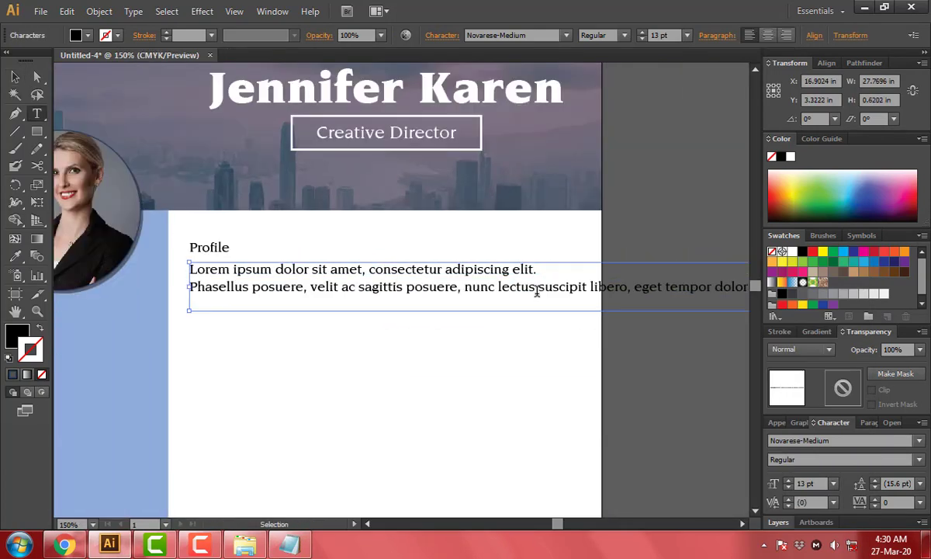
key(Return)
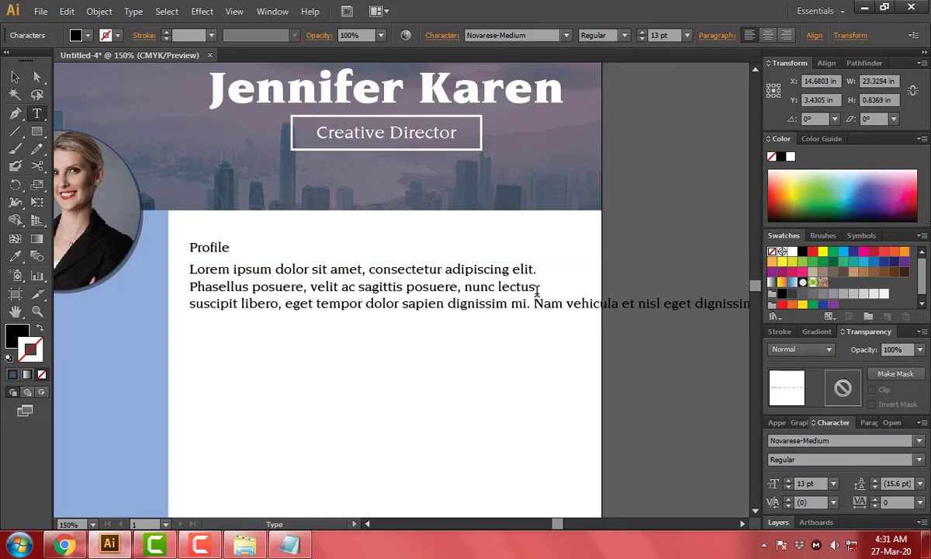
key(Return)
key(ctrl+a)
key(ctrl+shift+comma)
key(ctrl+shift+comma)
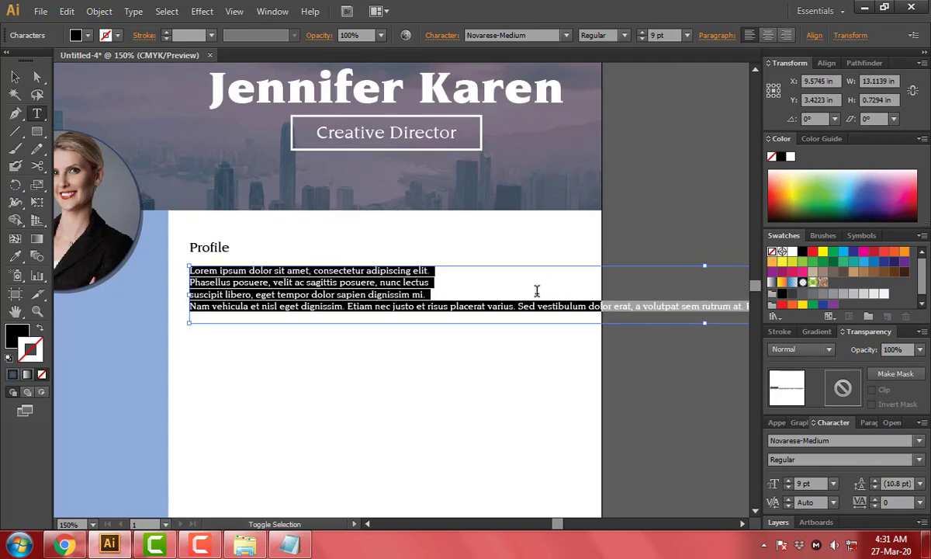
key(Left)
key(End)
key(Delete)
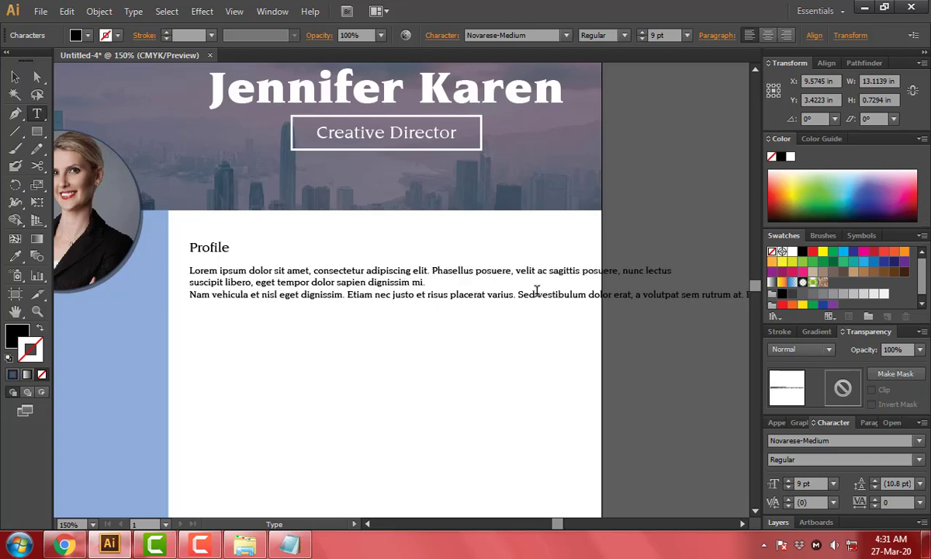
key(Delete)
key(Escape)
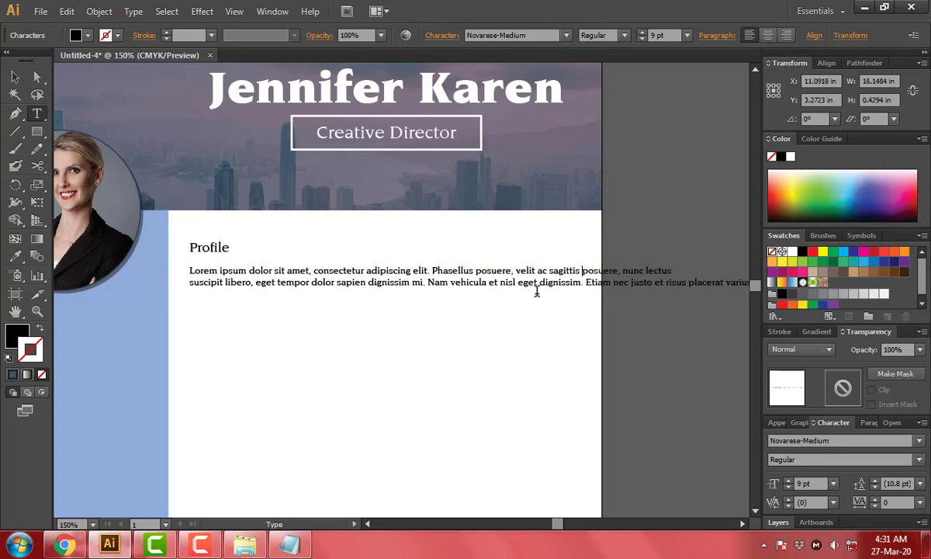
Fix the remaining line breaks and justify the paragraph.
key(Return)
key(End)
key(Delete)
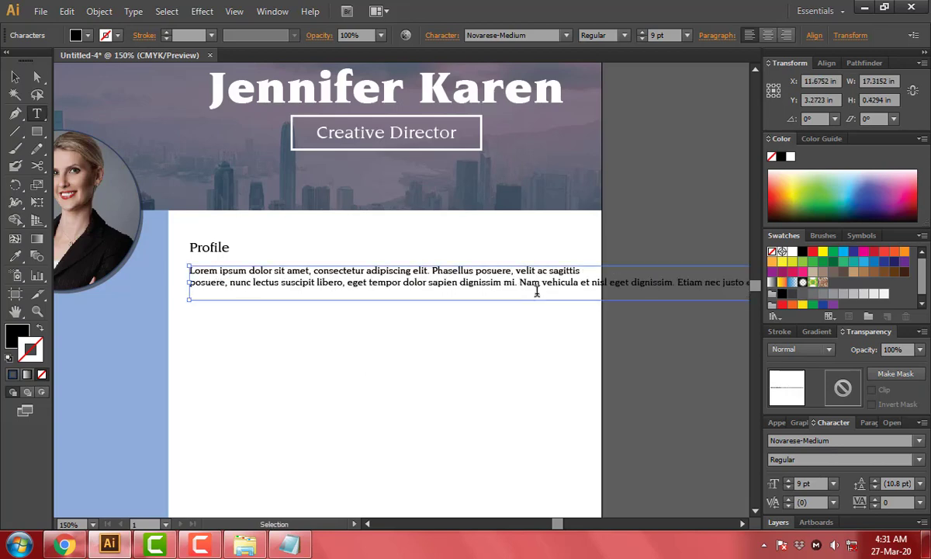
key(Return)
key(Return)
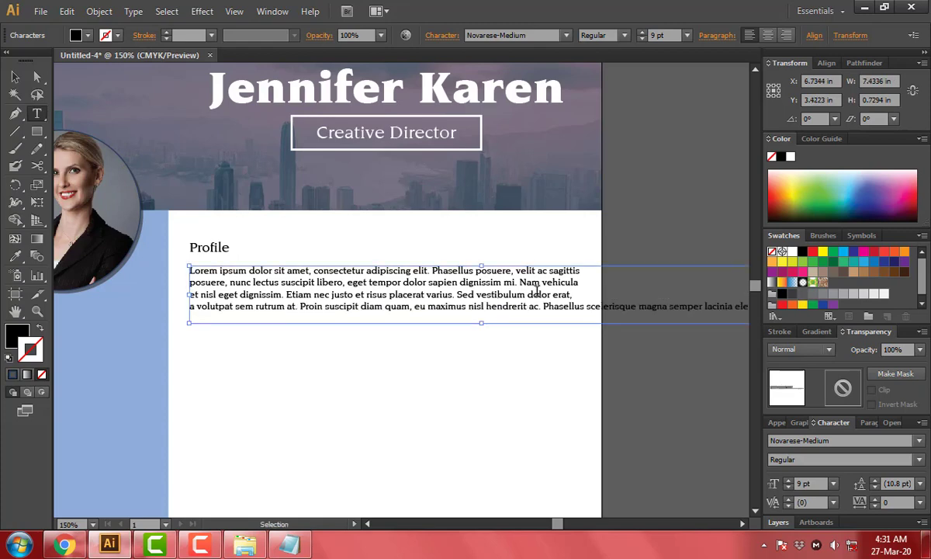
key(Return)
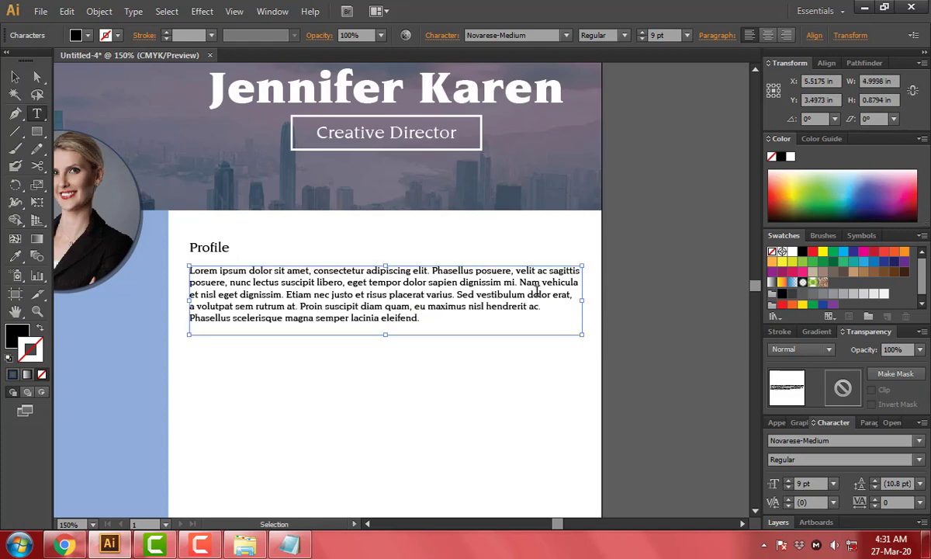
key(ctrl+a)
click(800, 422)
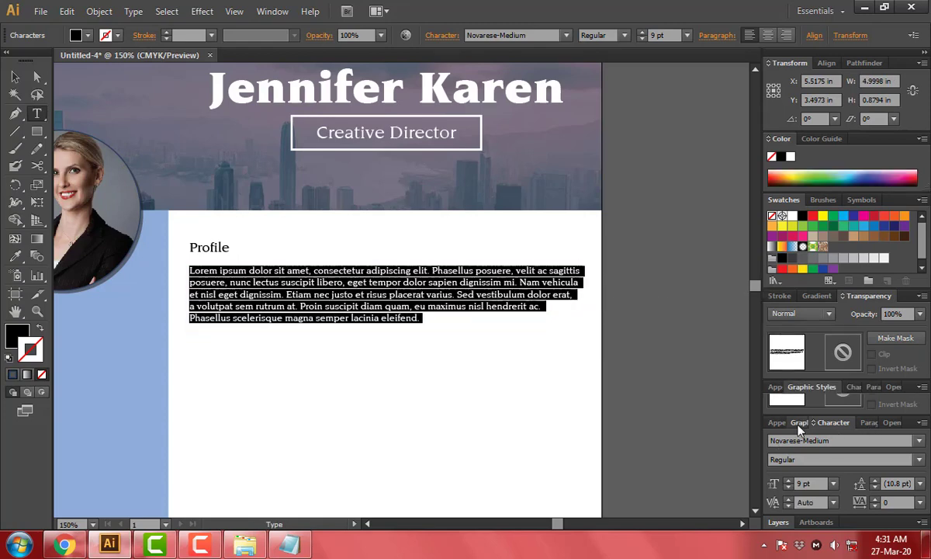
click(861, 386)
click(870, 423)
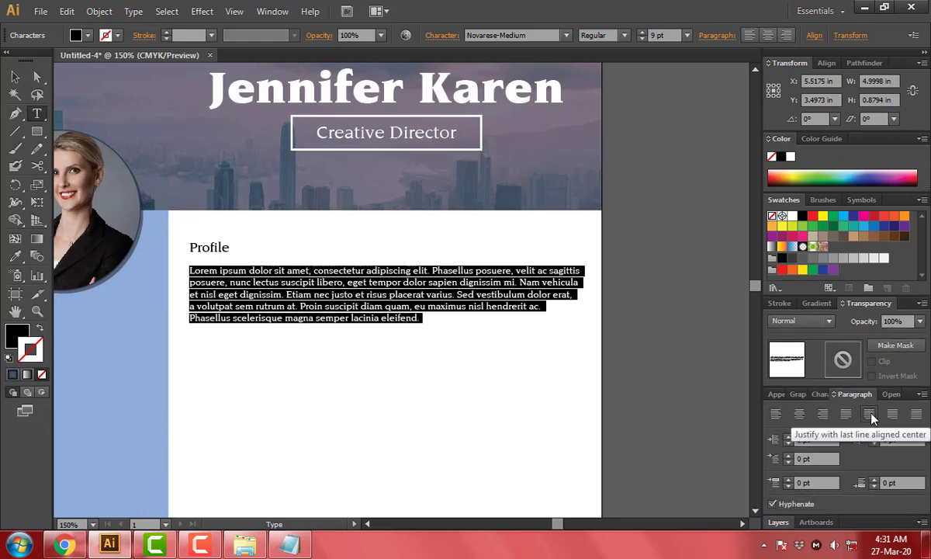
click(812, 419)
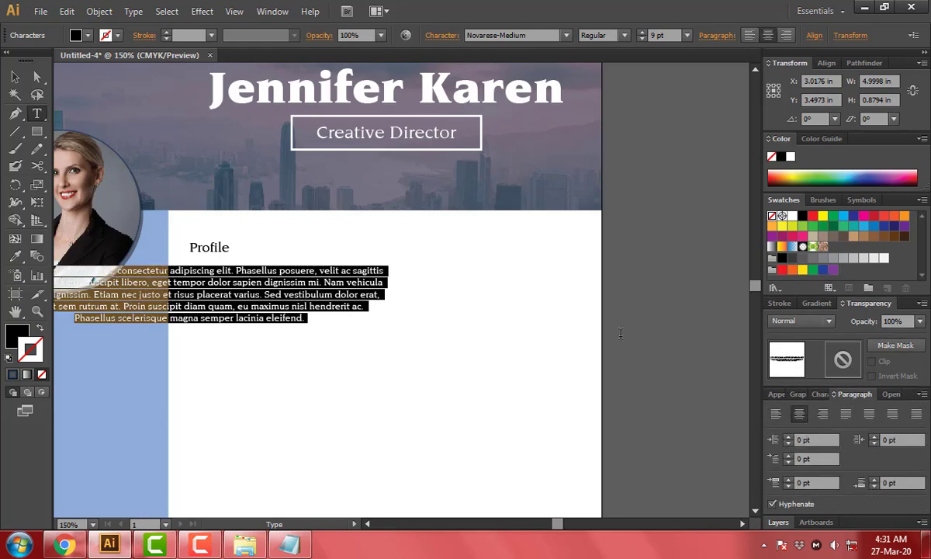
key(ctrl+z)
Colour the paragraph text dark grey using the Color Picker.
click(15, 77)
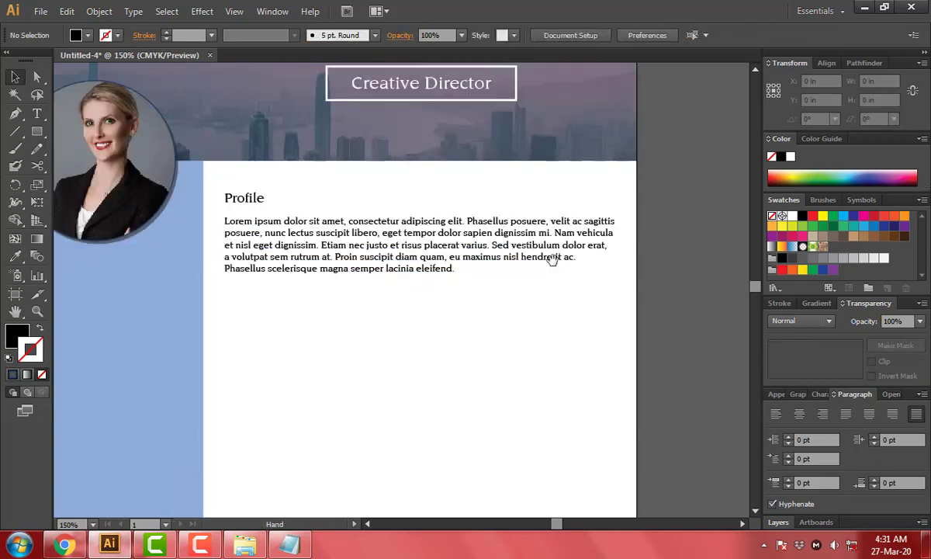
double_click(17, 335)
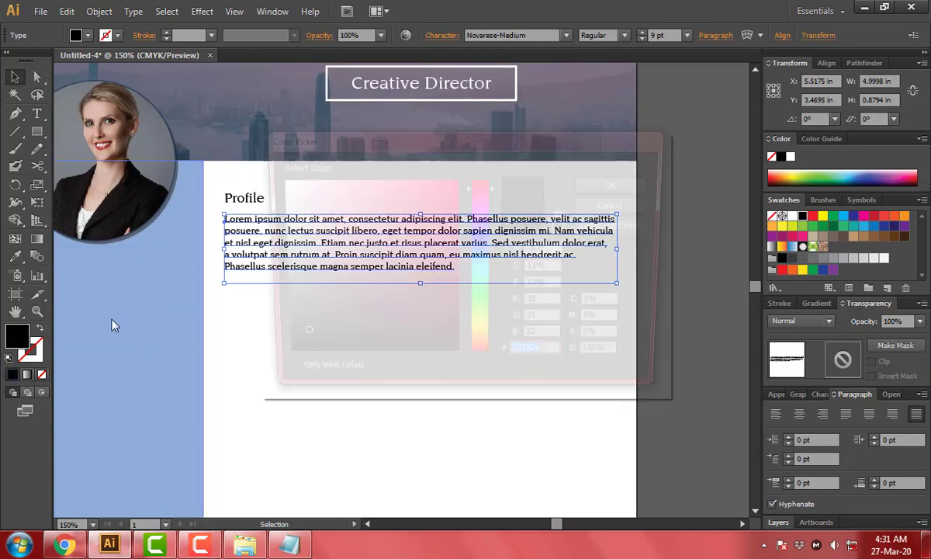
click(620, 184)
scroll(503, 361, up, 3)
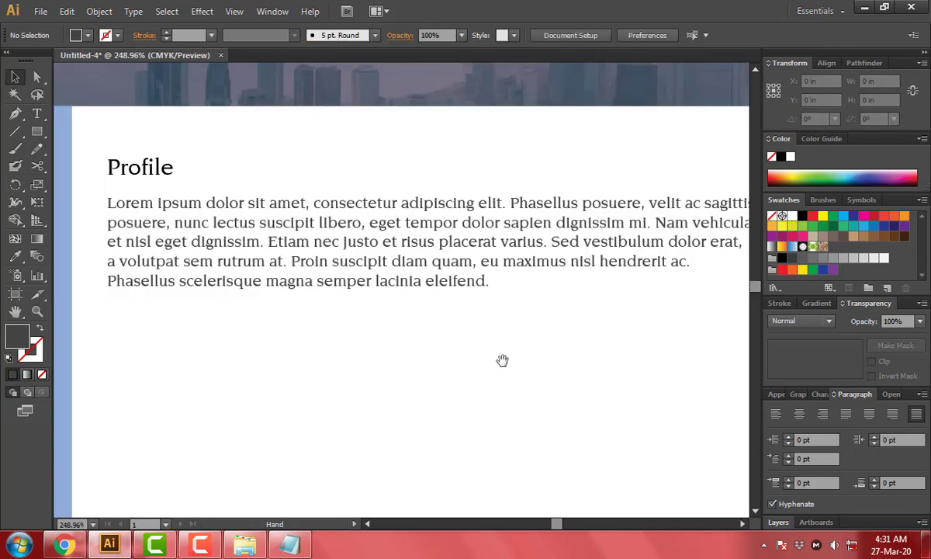
shift+click(221, 177)
Drop the duplicated Profile block below the original and fetch 'Design' from the CV notes.
drag(252, 228, 251, 388)
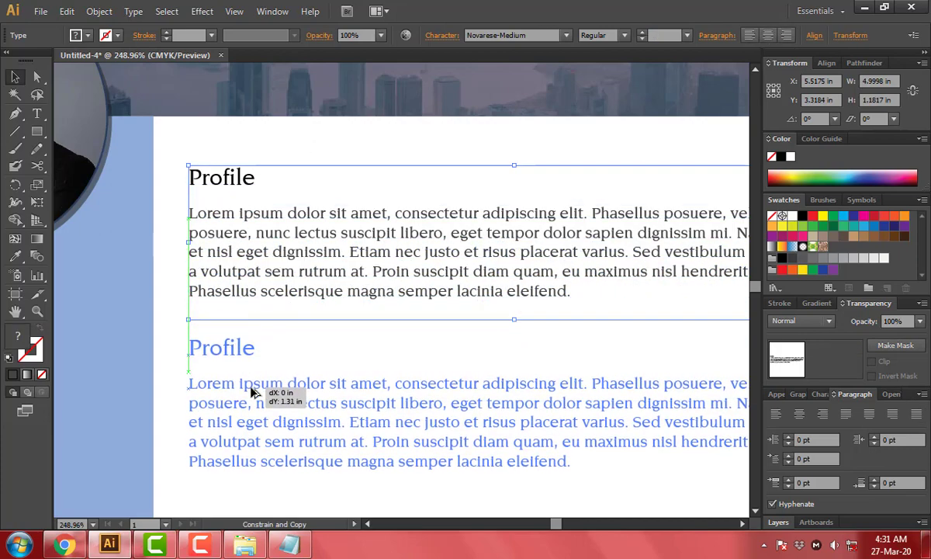
click(305, 497)
scroll(306, 496, down, 2)
click(289, 544)
scroll(150, 327, down, 1)
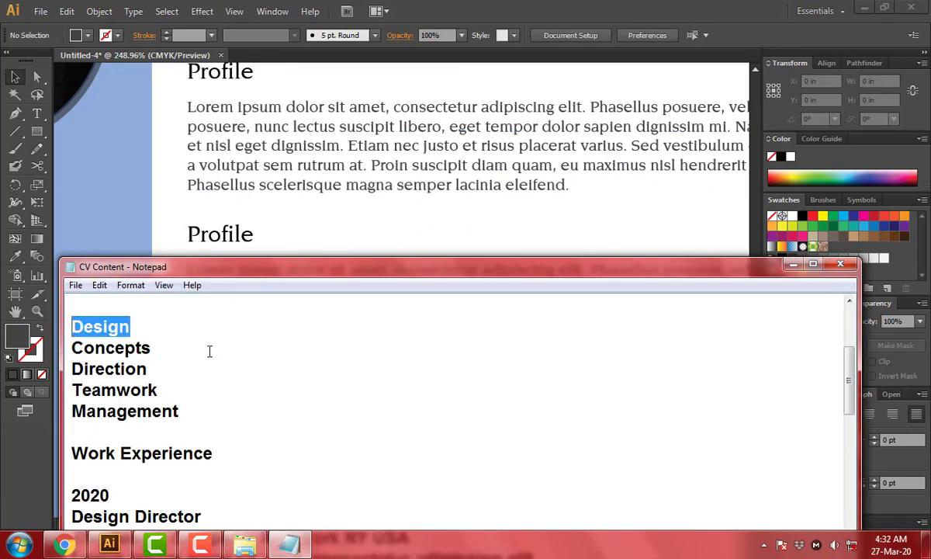
click(345, 255)
scroll(334, 267, down, 1)
Replace the copied paragraph's text with the word 'Design'.
double_click(262, 266)
triple_click(264, 252)
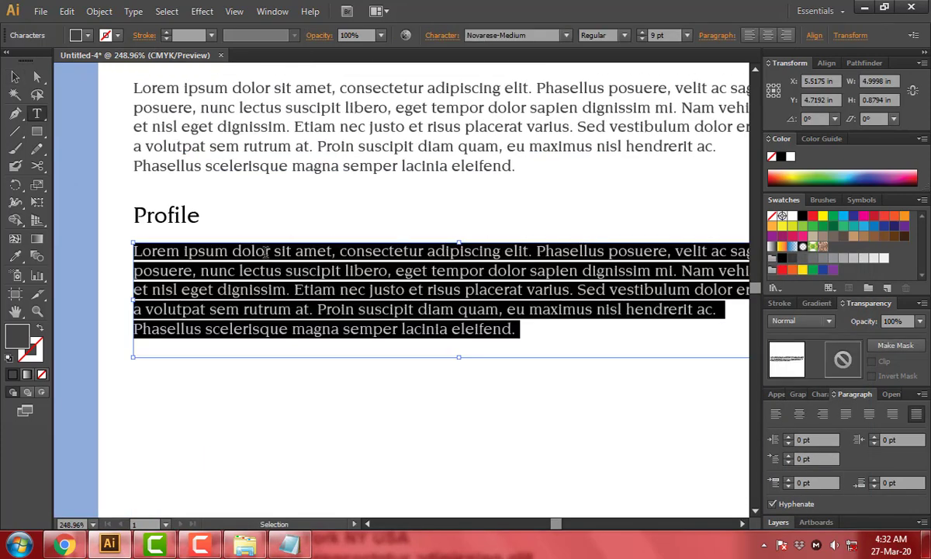
key(ctrl+v)
key(Escape)
click(218, 280)
mouse_move(218, 280)
mouse_down()
mouse_move(353, 328)
mouse_move(323, 297)
mouse_up()
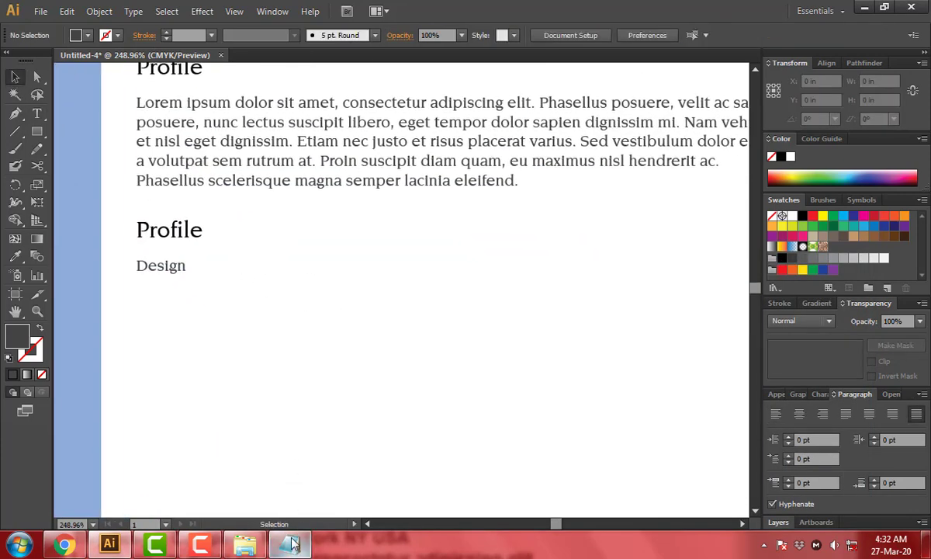
Draw an outlined circle below Design, coloured like the portrait's dark navy border.
drag(32, 137, 93, 104)
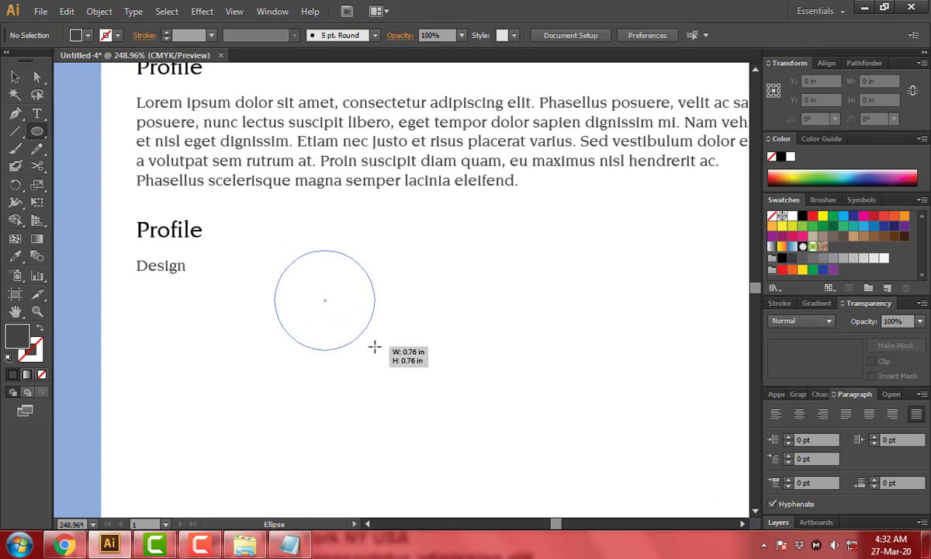
drag(276, 251, 379, 355)
click(40, 329)
drag(108, 45, 302, 252)
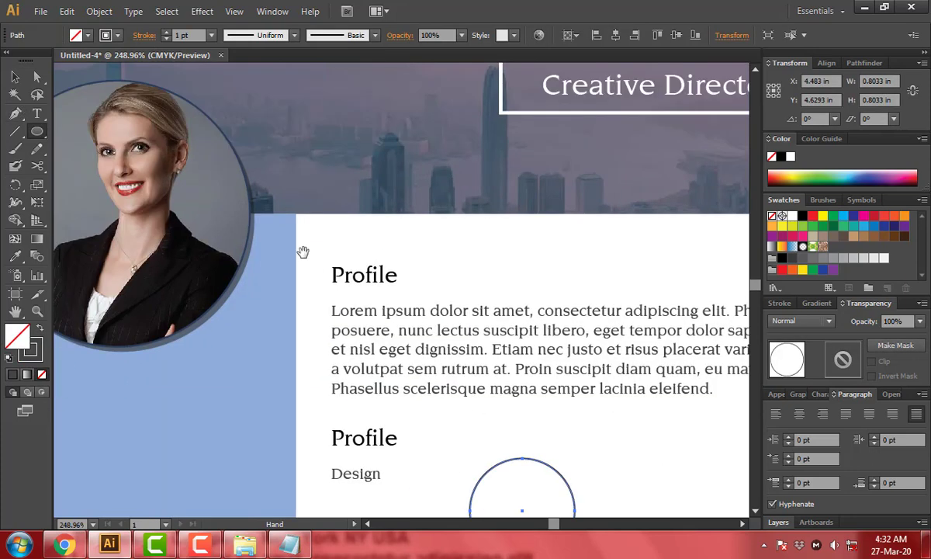
click(249, 162)
key(ctrl+z)
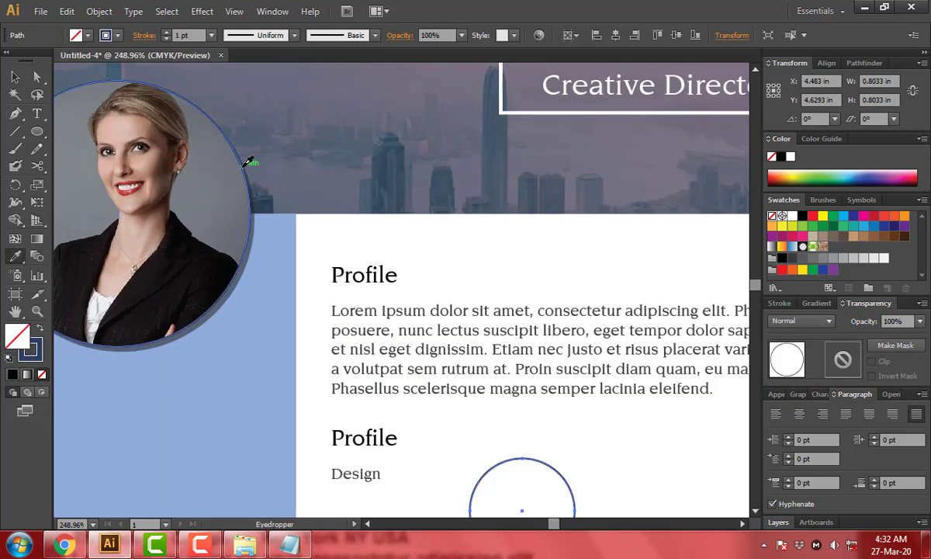
Thicken the circle's outline to 6 pt.
scroll(329, 220, up, 5)
scroll(217, 165, down, 3)
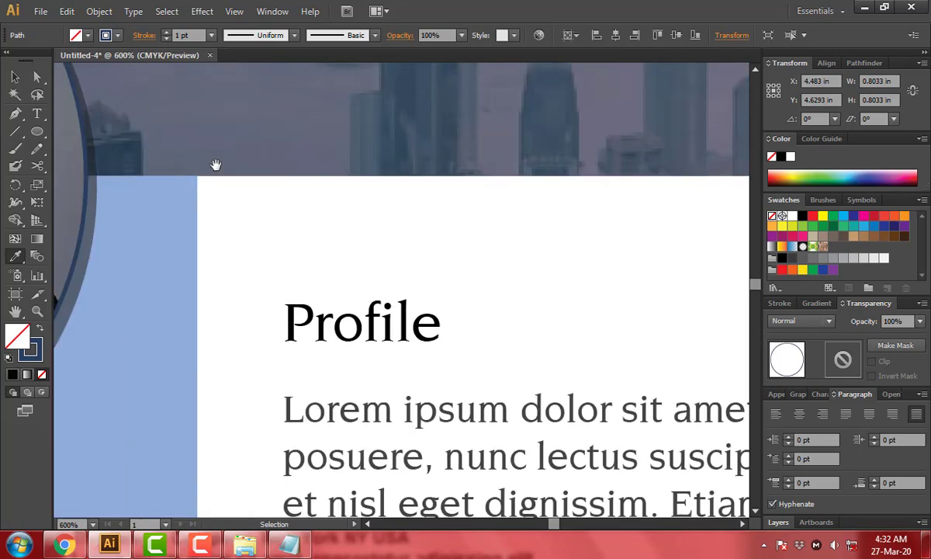
key(v)
scroll(449, 334, down, 3)
text(4)
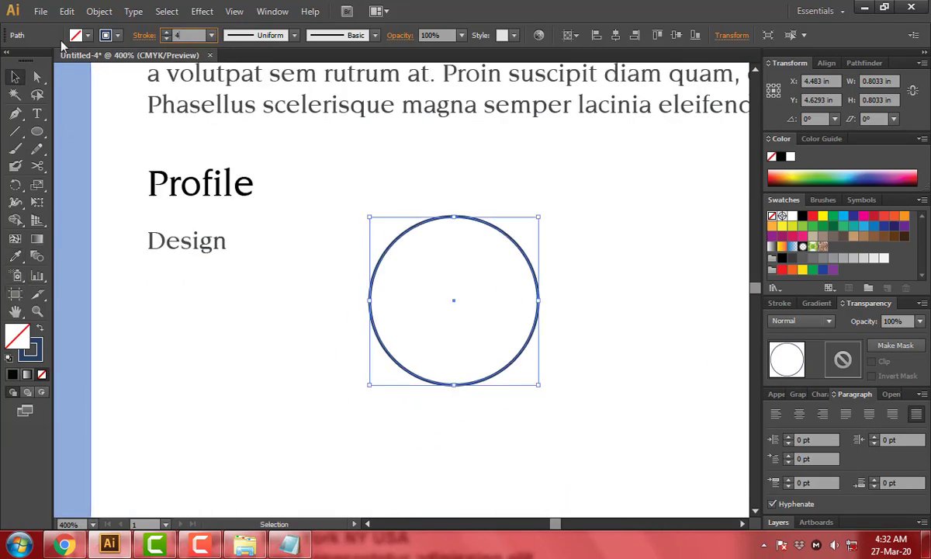
key(Return)
key(Up)
key(Up)
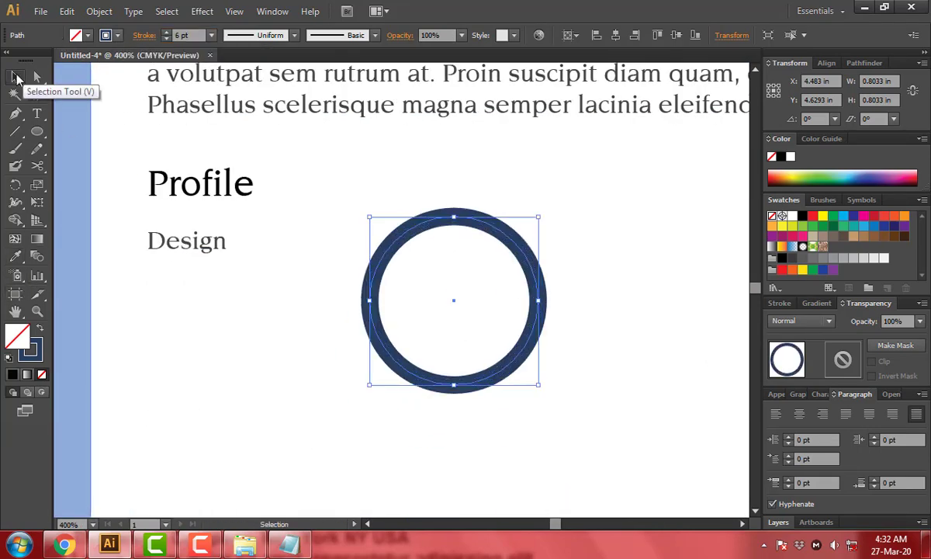
click(576, 238)
Expand the ring's outline into a filled shape and position it just under Design.
click(99, 11)
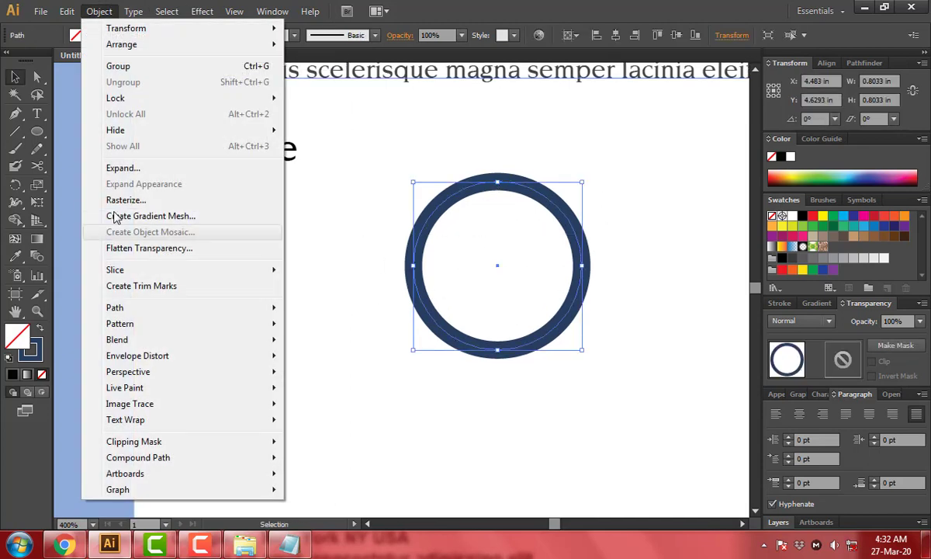
click(109, 152)
click(423, 350)
drag(478, 253, 284, 304)
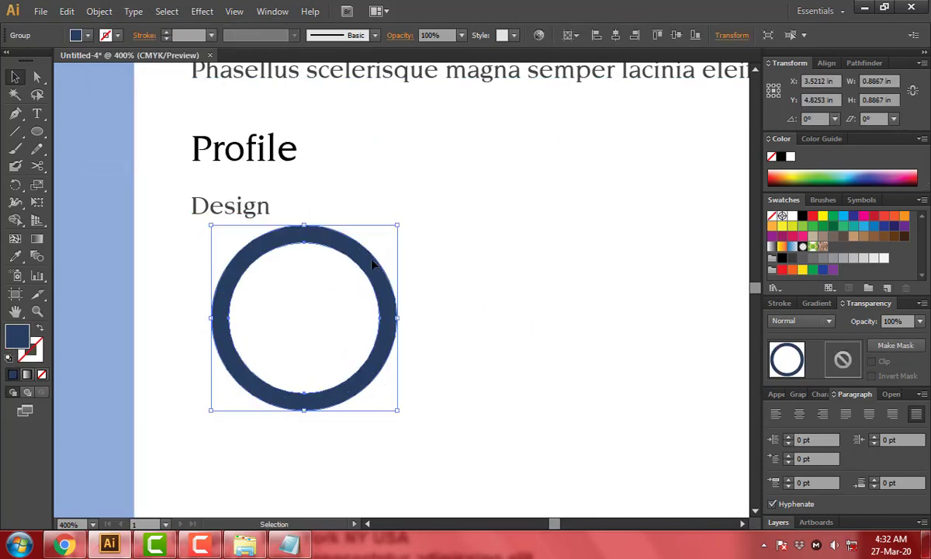
drag(395, 224, 328, 289)
click(329, 290)
drag(312, 326, 295, 265)
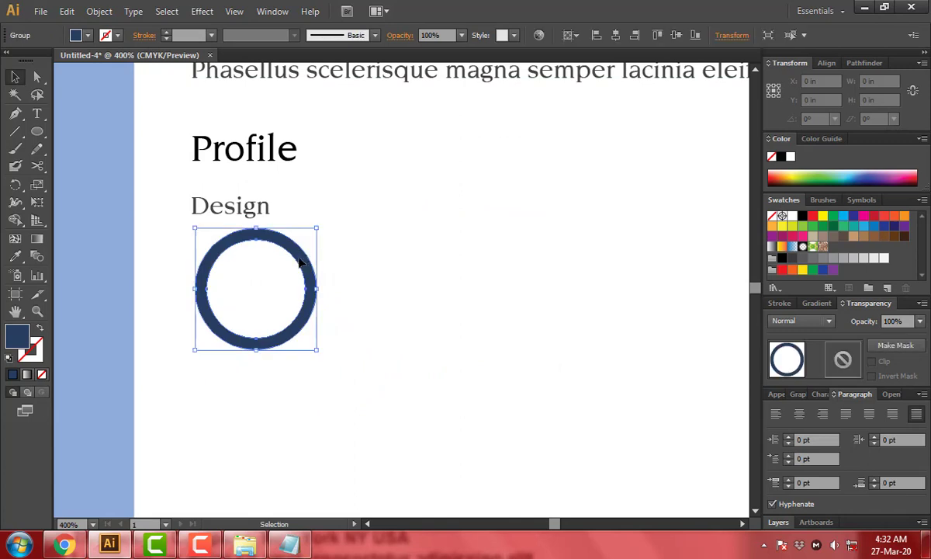
drag(318, 226, 374, 204)
drag(331, 251, 339, 251)
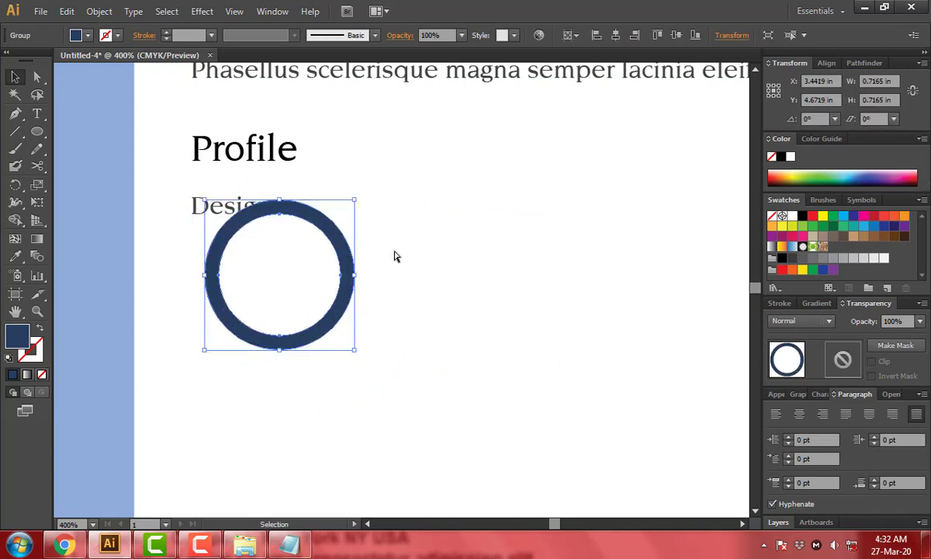
scroll(395, 255, up, 2)
Draw a Pen-tool wedge over the ring's upper-right quarter.
key(p)
click(326, 166)
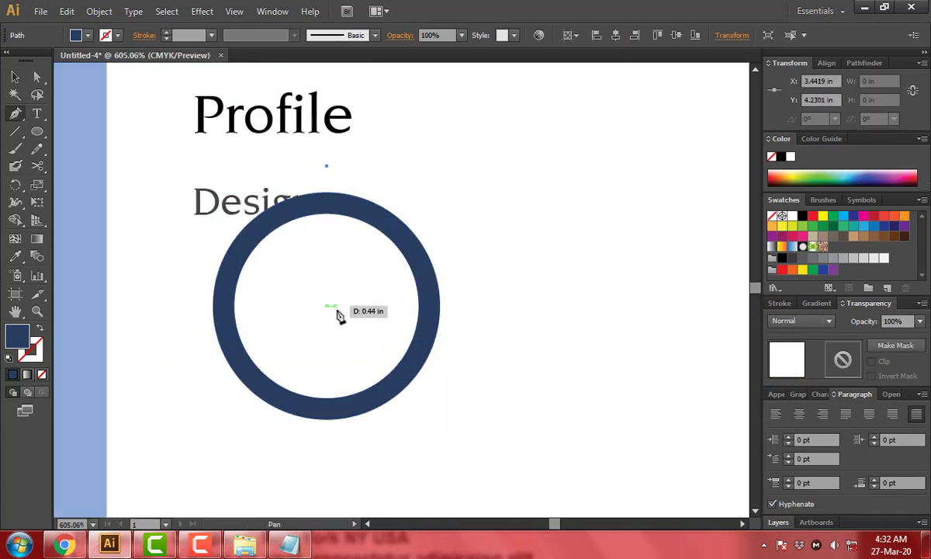
key(ctrl)
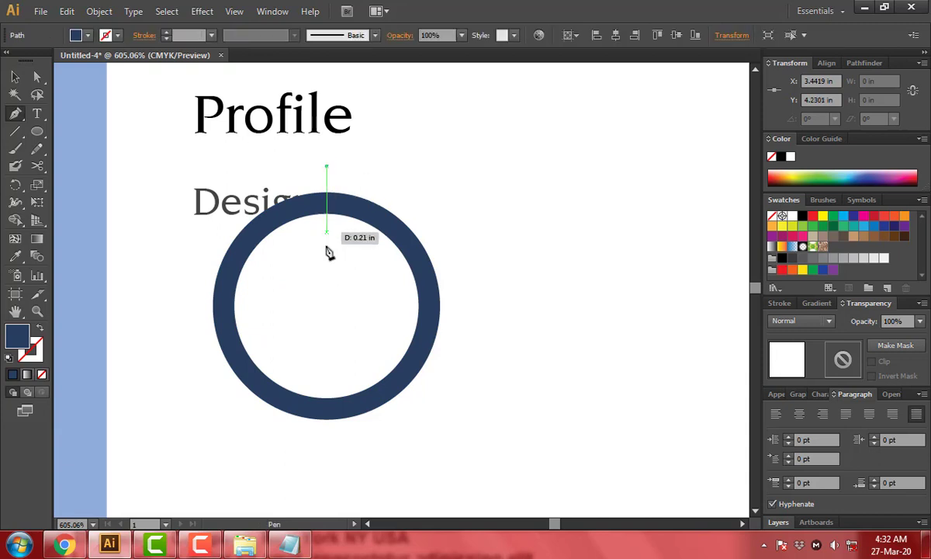
click(326, 305)
click(474, 305)
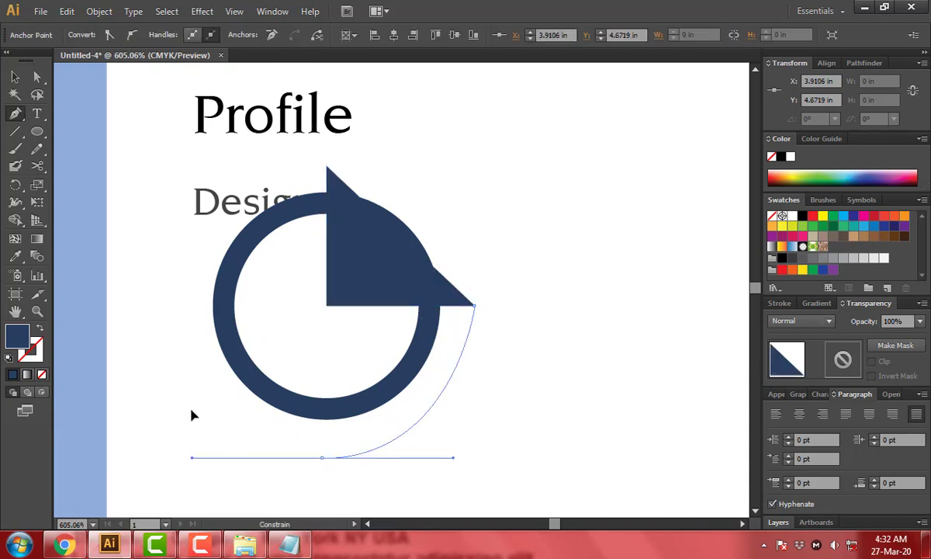
drag(559, 122, 476, 238)
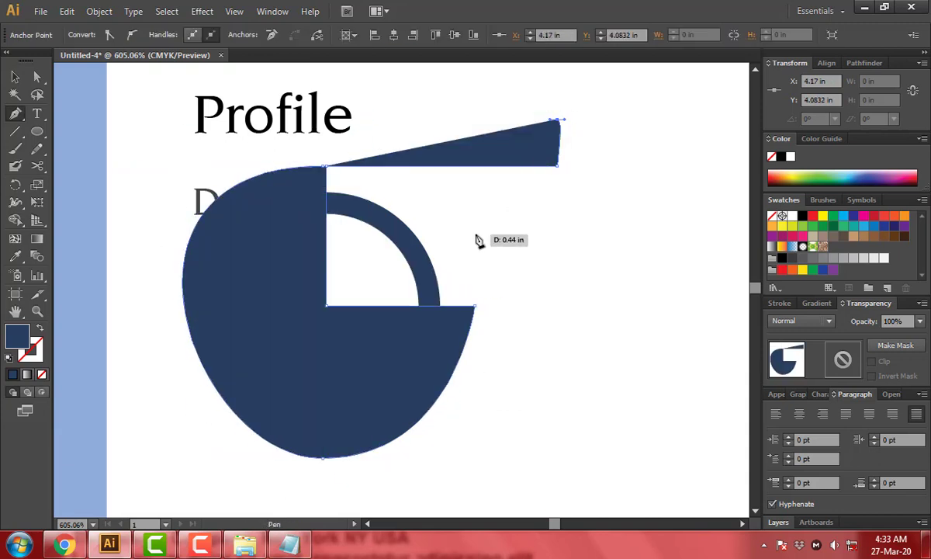
key(ctrl+z)
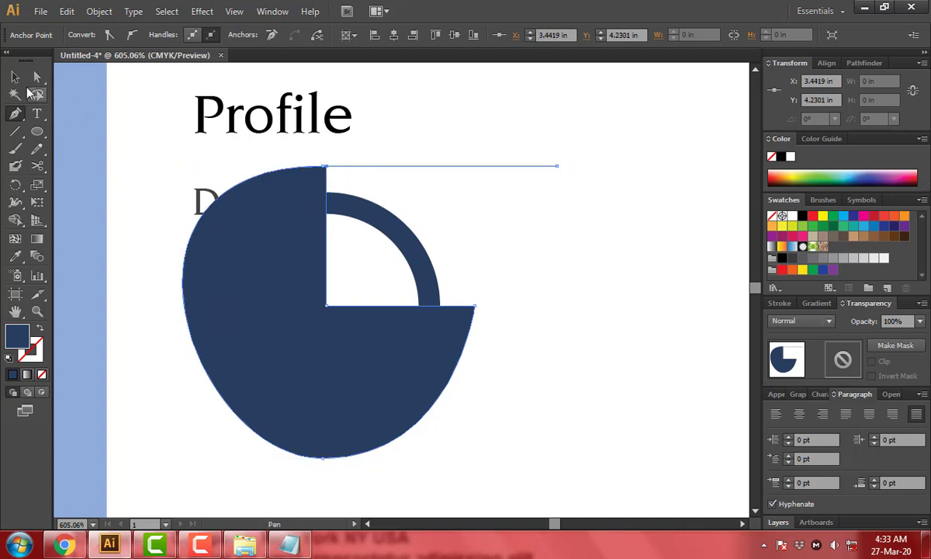
click(15, 76)
Snap the wedge's top anchor onto the ring's corner with Direct Selection.
click(283, 186)
drag(287, 188, 408, 216)
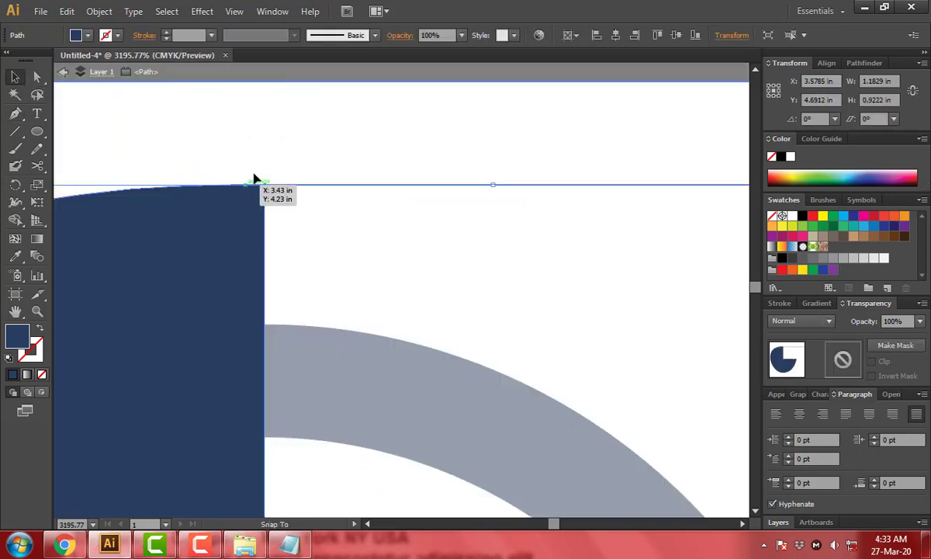
key(z)
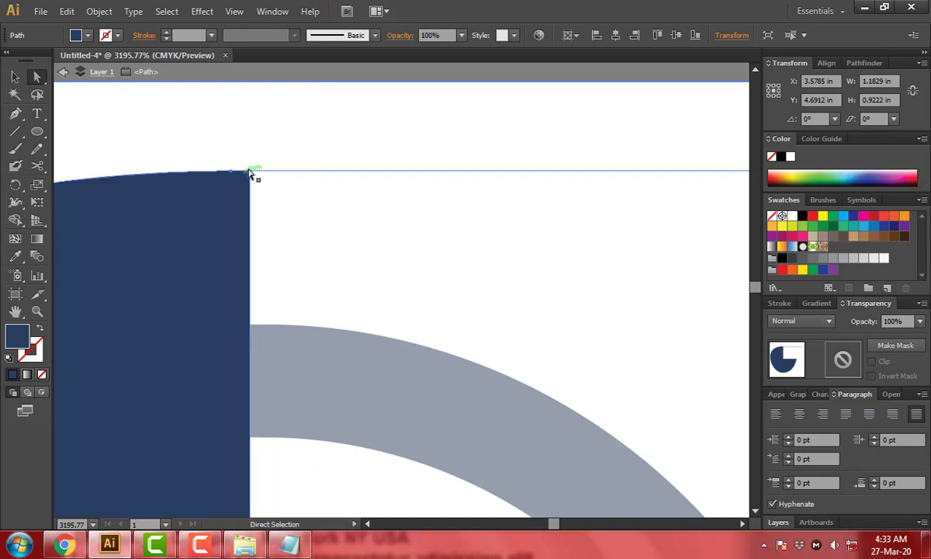
mouse_move(250, 186)
mouse_down()
mouse_move(205, 232)
mouse_move(277, 184)
mouse_up()
key(ctrl+shift+a)
key(ctrl+minus)
key(ctrl+minus)
key(ctrl+minus)
key(ctrl+minus)
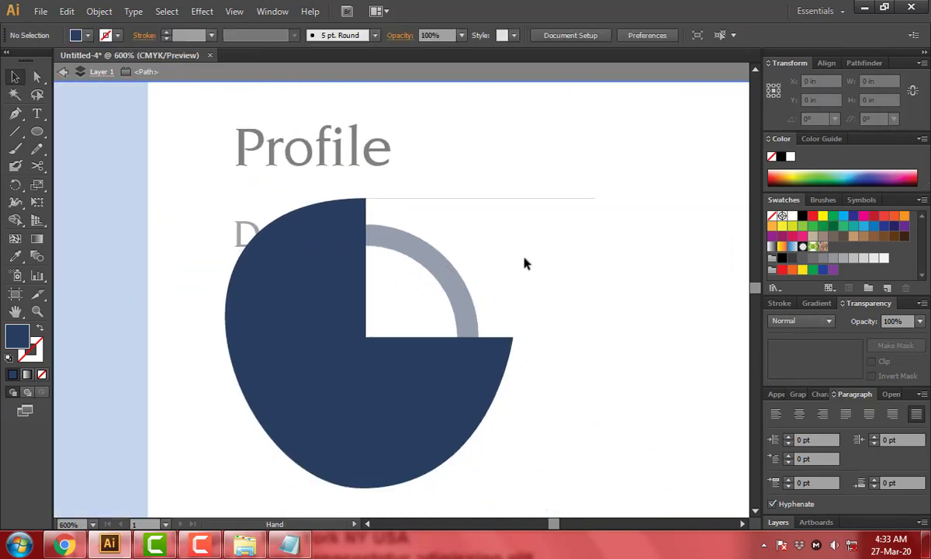
Select the ring and choose light blue 87ACD8 as its fill.
click(435, 403)
double_click(17, 335)
click(648, 215)
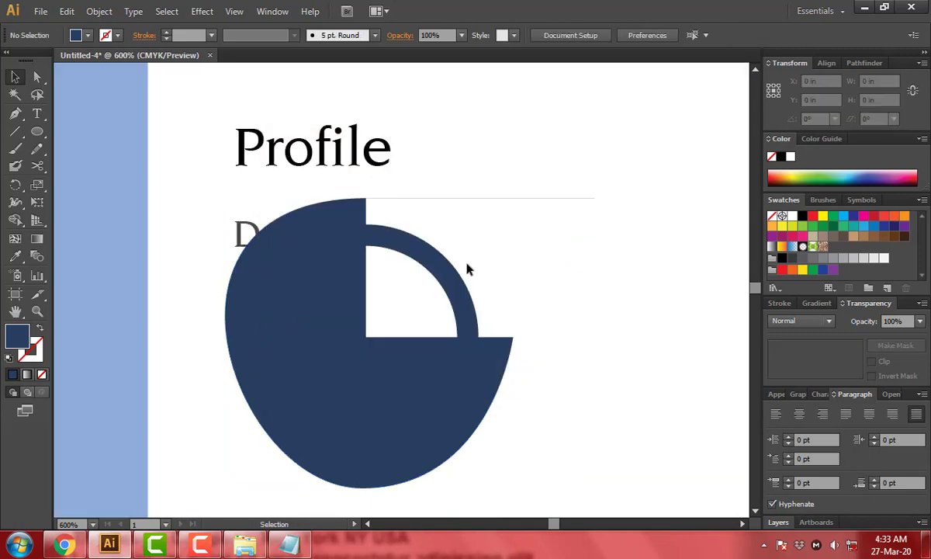
key(a)
click(343, 295)
double_click(17, 335)
click(345, 192)
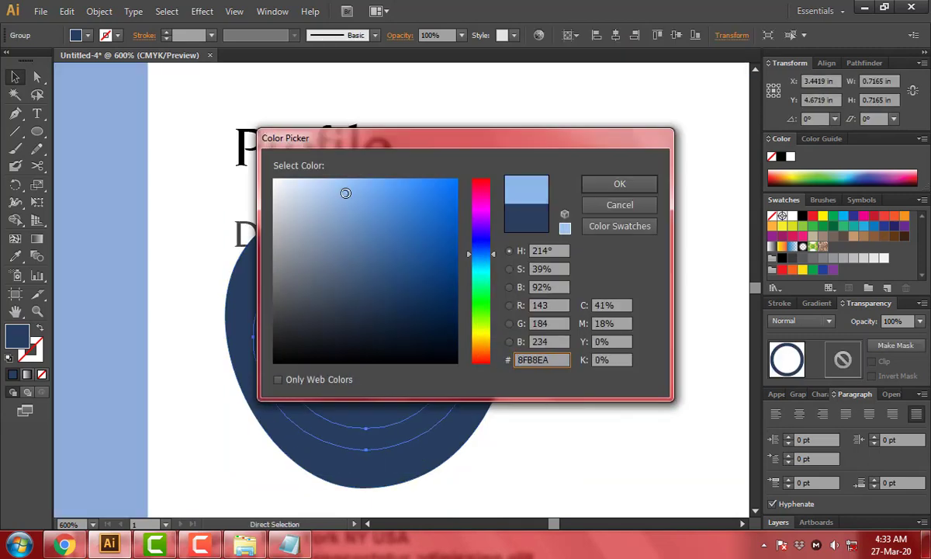
Apply the light-blue fill and clip the ring with the wedge as a clipping mask.
click(619, 184)
click(518, 370)
click(412, 411)
key(Delete)
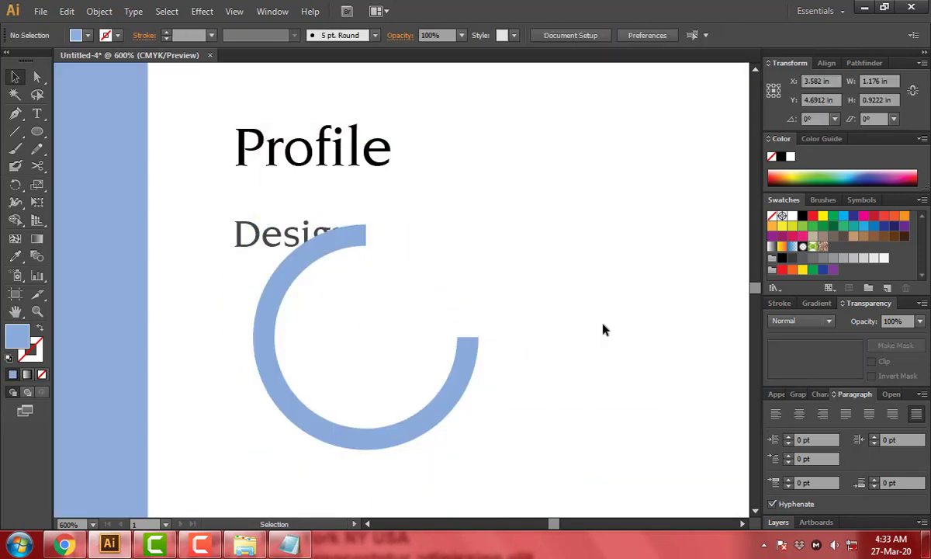
scroll(604, 330, down, 1)
key(ctrl+z)
click(316, 193)
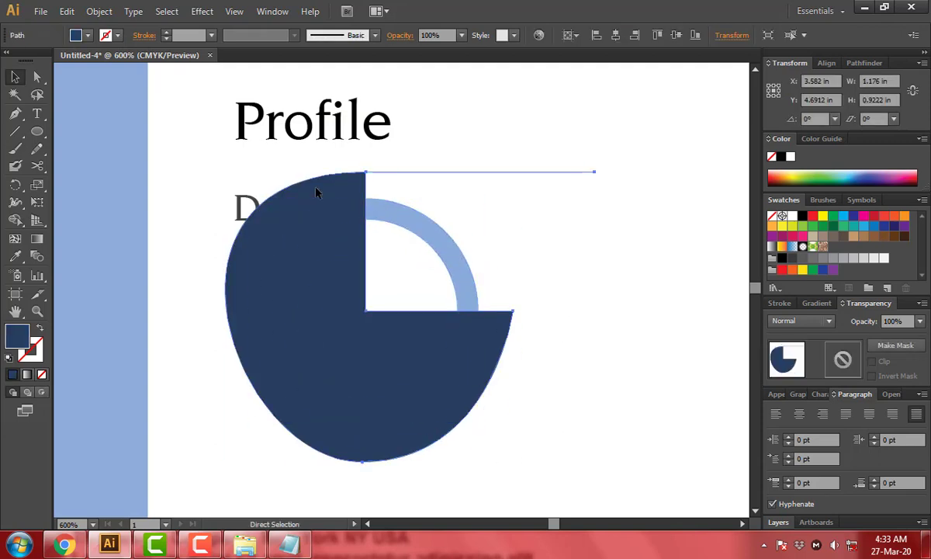
key(ctrl+shift+bracketleft)
drag(544, 301, 414, 393)
key(ctrl+7)
click(575, 322)
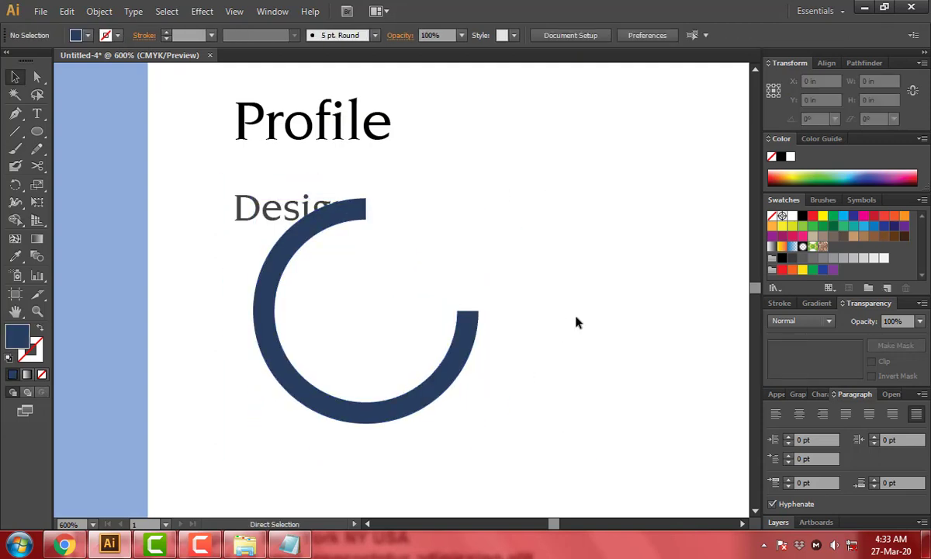
key(ctrl+z)
Centre the Design word horizontally and vertically on the ring.
click(394, 231)
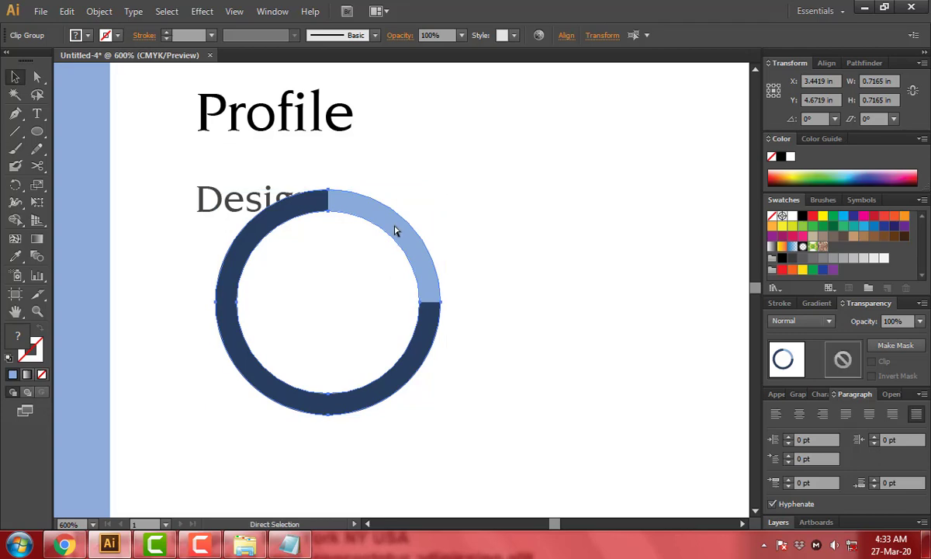
key(v)
click(256, 199)
shift+click(368, 210)
click(482, 35)
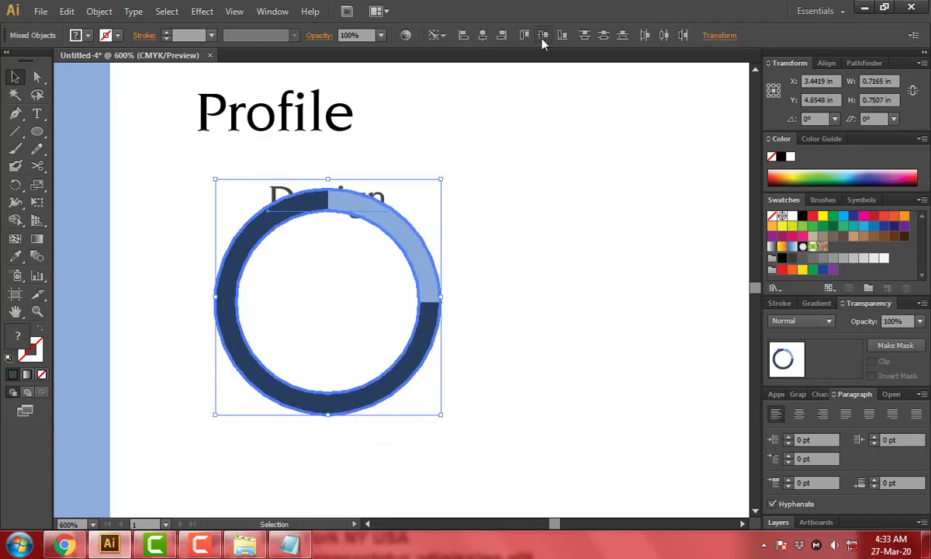
click(543, 35)
click(532, 185)
Shrink the Design ring, delete the extra Profile heading, and place the ring under the paragraph.
click(446, 247)
drag(486, 208, 470, 218)
drag(449, 294, 381, 196)
key(ctrl+minus)
click(257, 234)
click(290, 546)
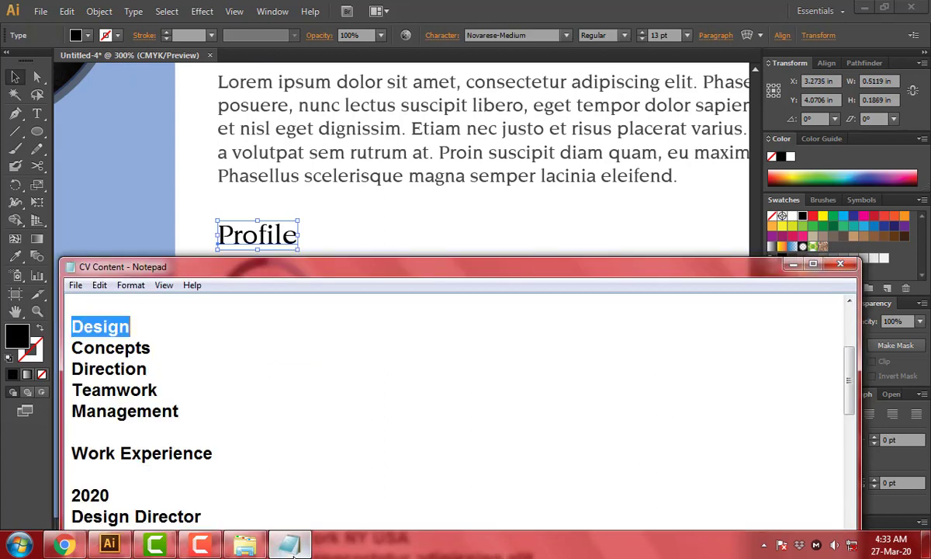
click(270, 234)
key(Delete)
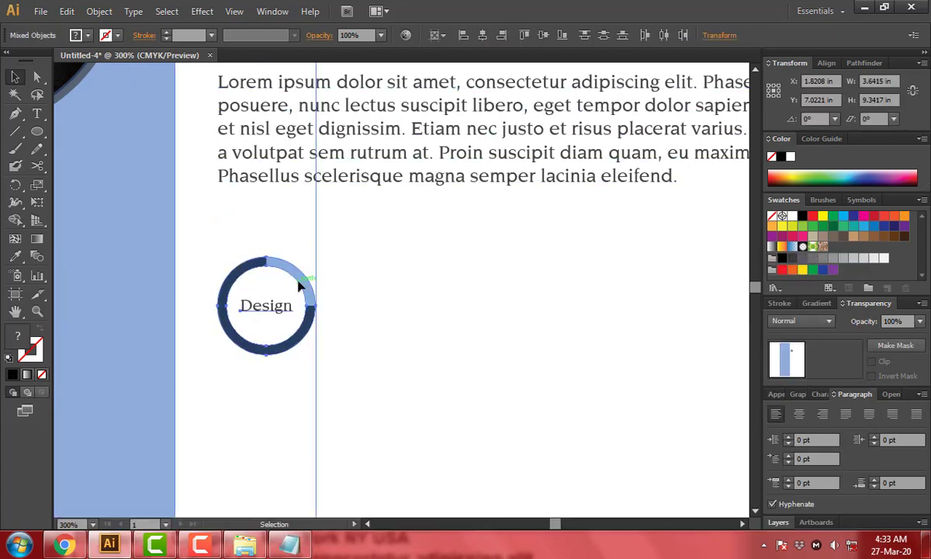
mouse_move(301, 285)
mouse_down()
mouse_move(300, 256)
mouse_move(417, 245)
mouse_up()
Make a first set of copies of the Design ring to the right, then delete them.
key(ctrl+z)
click(308, 245)
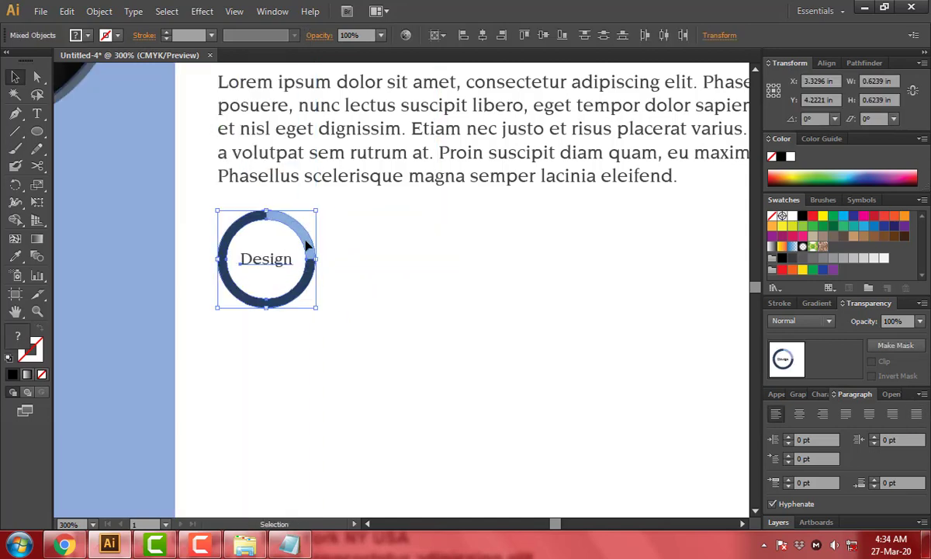
drag(308, 246, 430, 243)
key(ctrl+d)
key(ctrl+d)
key(ctrl+d)
key(ctrl+minus)
key(ctrl+minus)
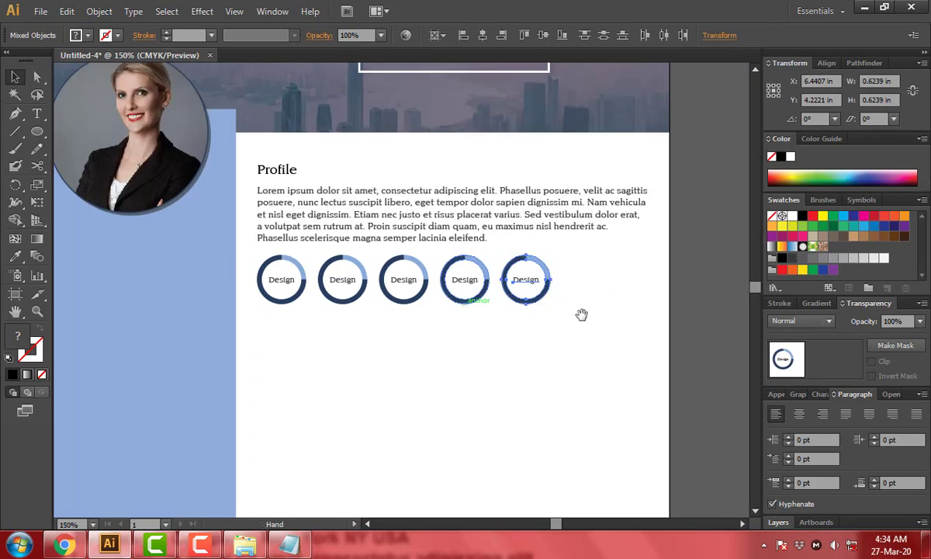
key(ctrl+shift+a)
key(alt+Tab)
key(alt+Tab)
scroll(451, 278, up, 5)
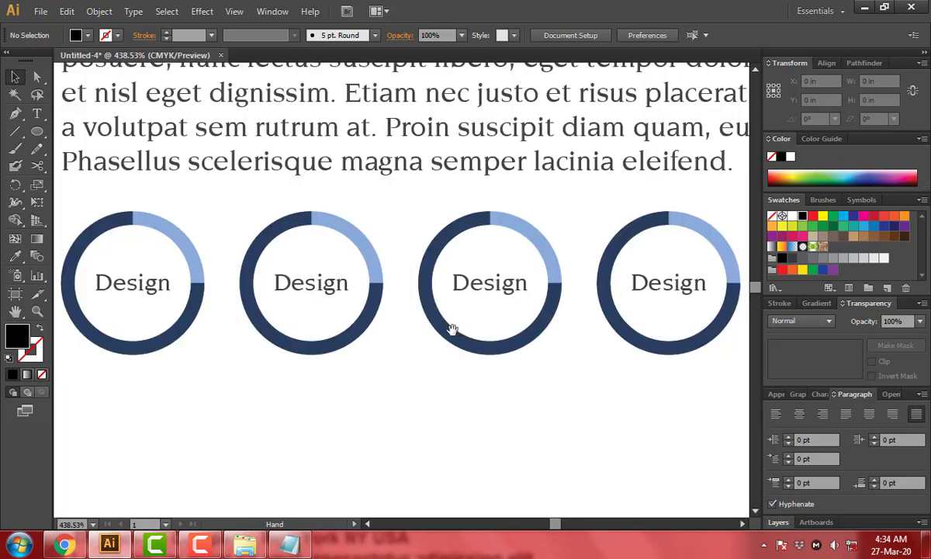
scroll(453, 329, down, 2)
scroll(499, 364, down, 2)
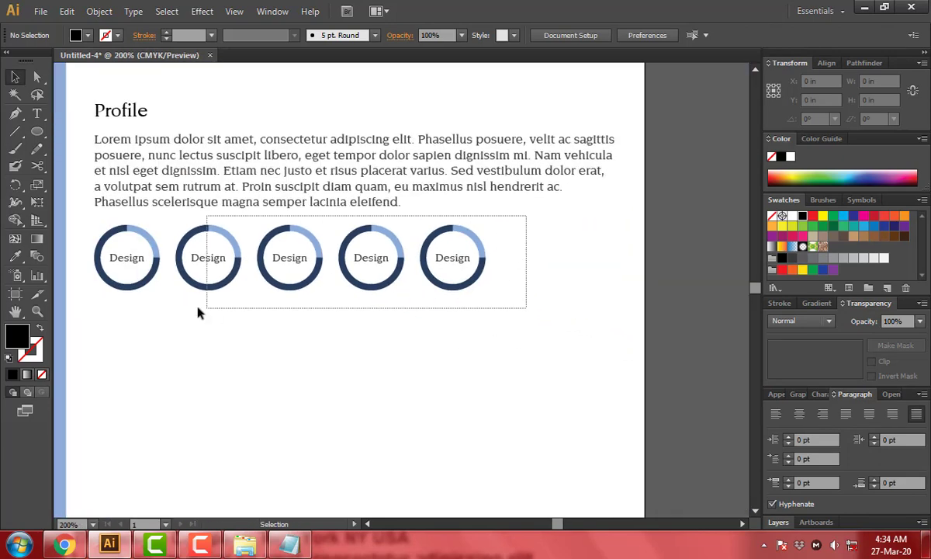
drag(198, 312, 197, 311)
key(Delete)
Alt-drag a closer copy and repeat Transform Again (Ctrl+D) to fill the row to five rings.
mouse_move(225, 293)
mouse_down()
mouse_move(140, 256)
mouse_move(277, 252)
mouse_up()
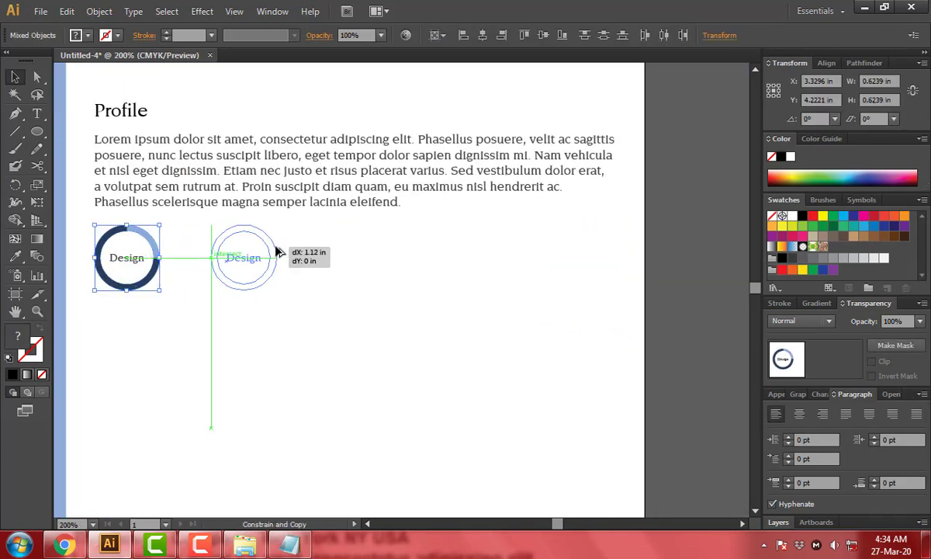
key(ctrl+d)
key(ctrl+d)
key(ctrl+d)
scroll(596, 316, left, 1)
key(ctrl+shift+a)
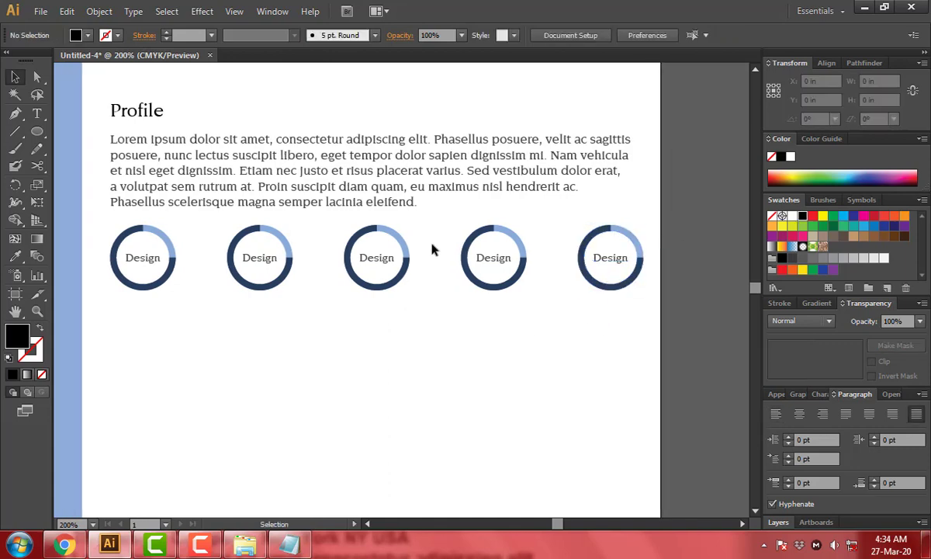
key(ctrl+z)
key(ctrl+z)
key(ctrl+z)
key(ctrl+z)
key(ctrl+z)
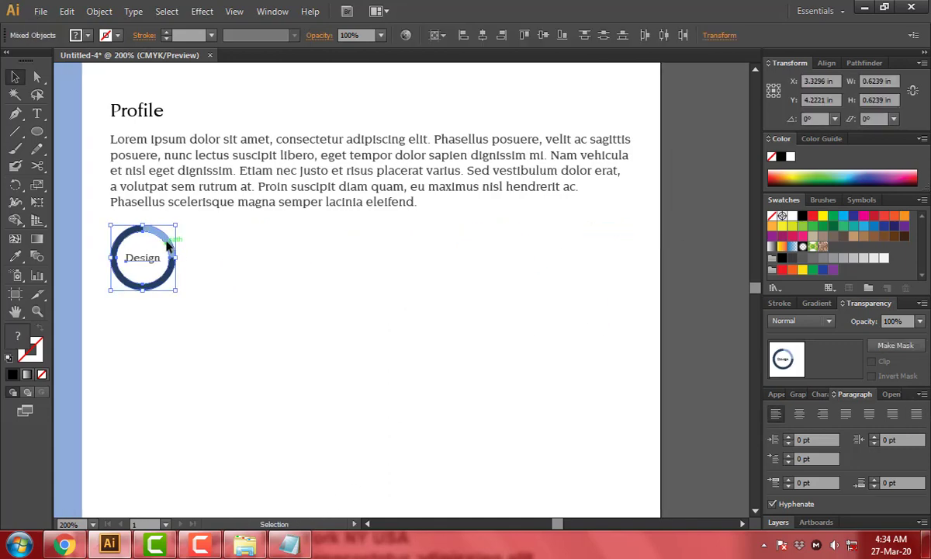
drag(163, 233, 256, 233)
key(ctrl+d)
key(ctrl+d)
key(ctrl+d)
scroll(478, 330, left, 2)
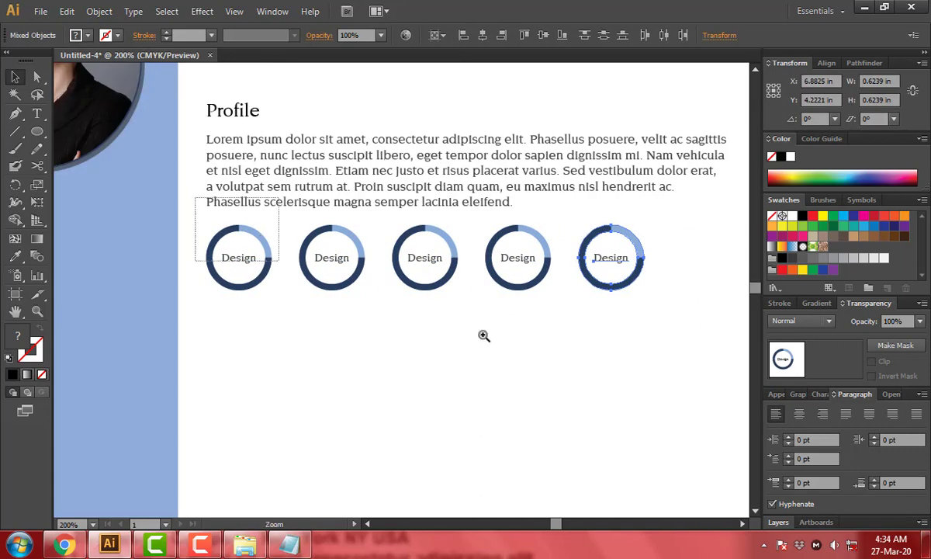
scroll(384, 270, up, 3)
Relabel the second ring as Concepts.
double_click(385, 270)
text(Concepts)
click(461, 351)
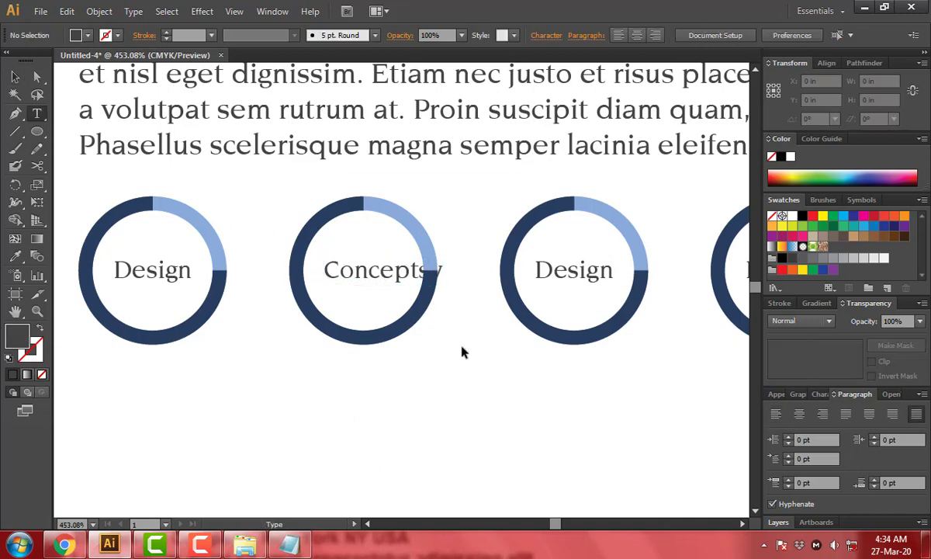
key(ctrl+z)
key(v)
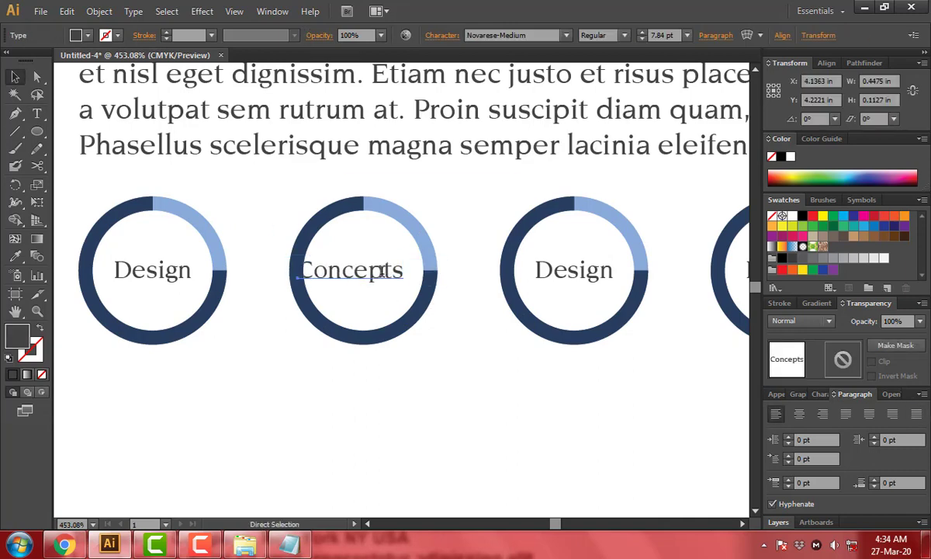
Relabel the middle ring as Direction.
scroll(382, 271, right, 2)
key(alt+Tab)
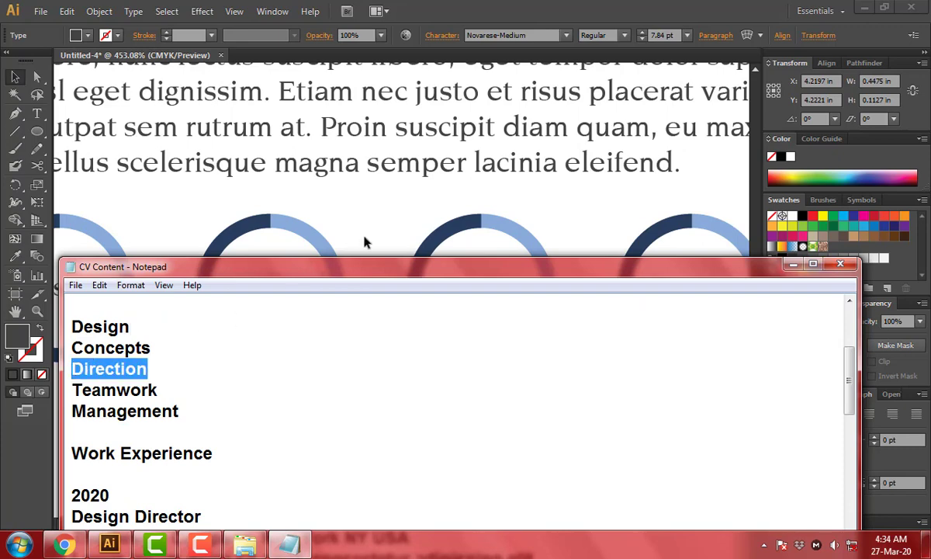
key(alt+Tab)
double_click(418, 264)
ctrl+click(473, 352)
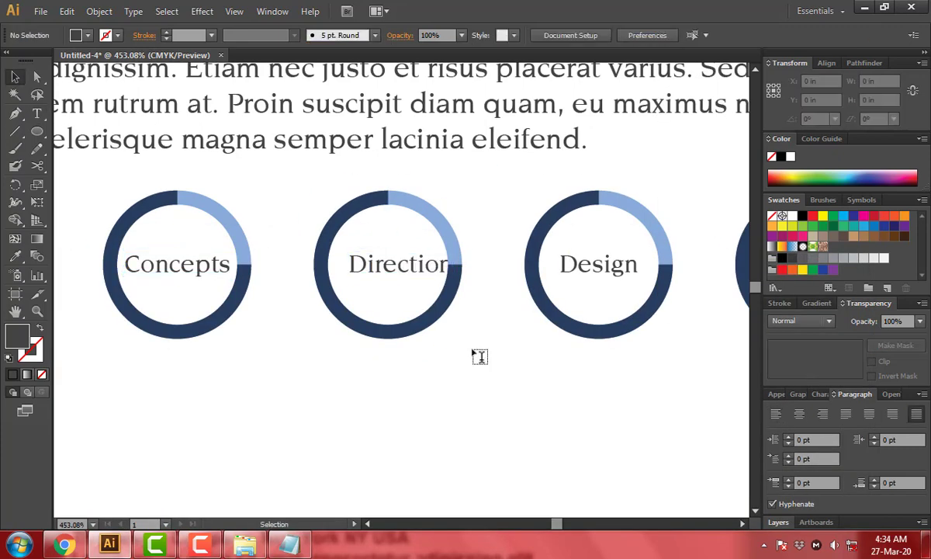
ctrl+click(411, 264)
scroll(411, 264, right, 5)
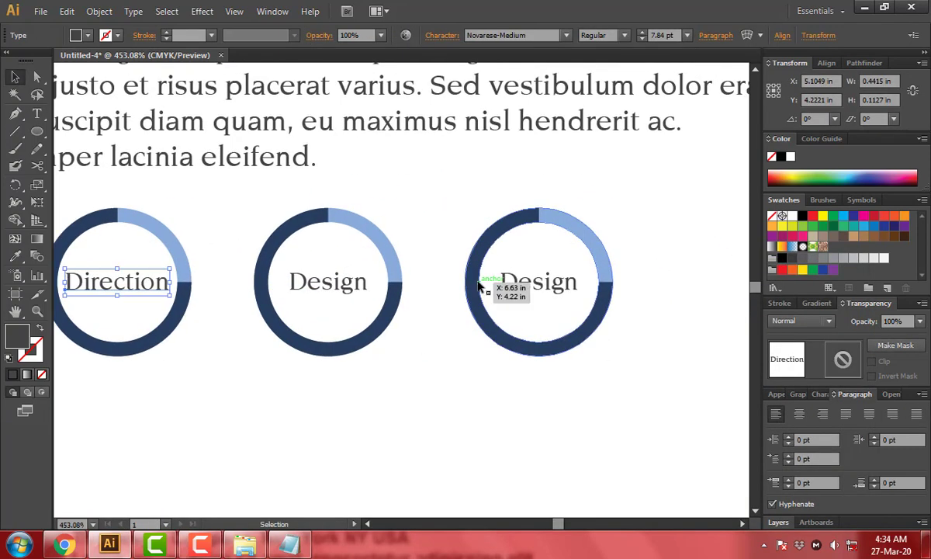
Copy Teamwork from the CV content list and paste it as the fourth ring's label.
click(482, 285)
key(alt+Tab)
double_click(185, 388)
key(ctrl+c)
key(alt+Tab)
key(t)
double_click(329, 285)
key(ctrl+v)
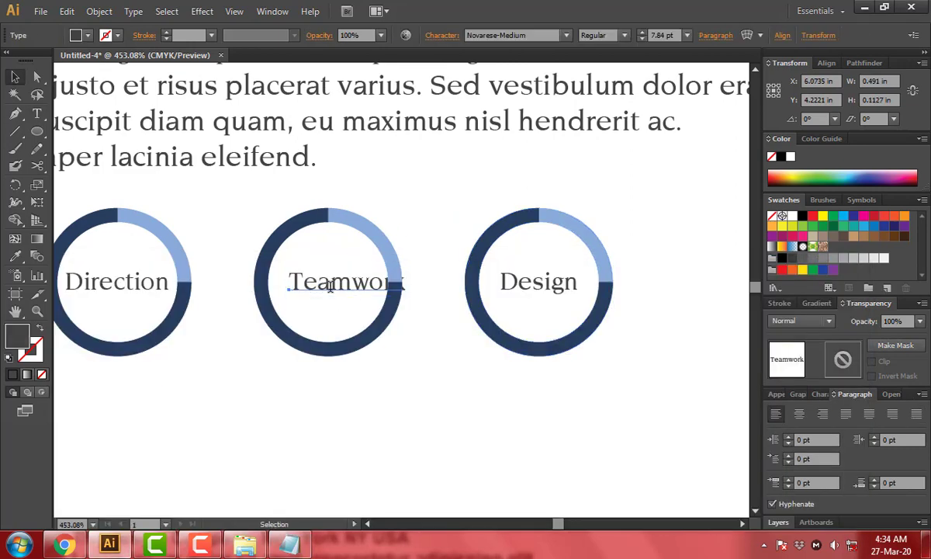
click(346, 288)
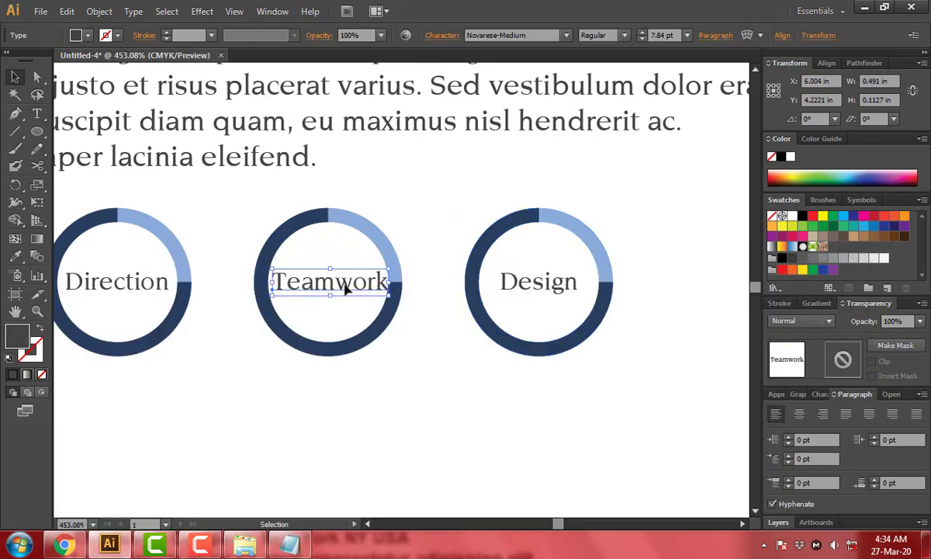
Set the Teamwork label to 7.5 pt and nudge it slightly right.
double_click(349, 284)
key(ctrl+shift+comma)
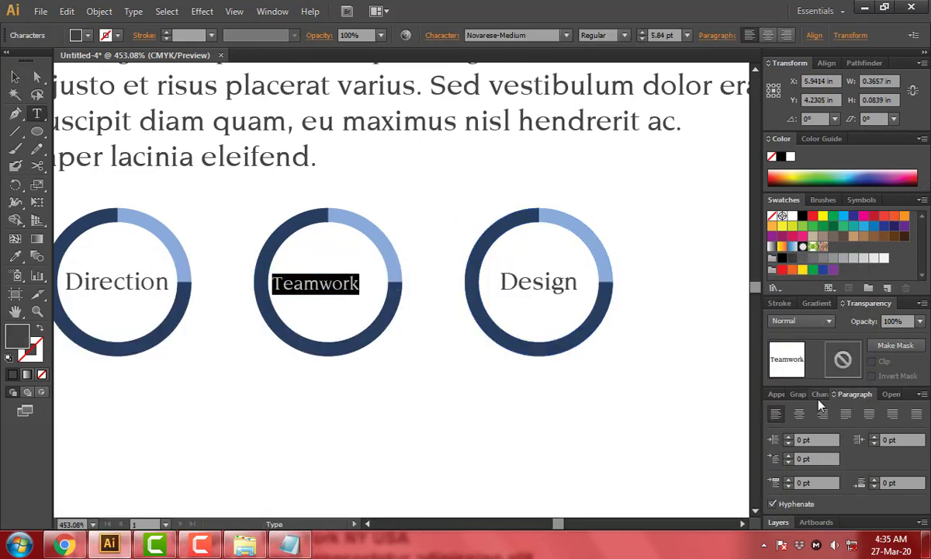
click(820, 395)
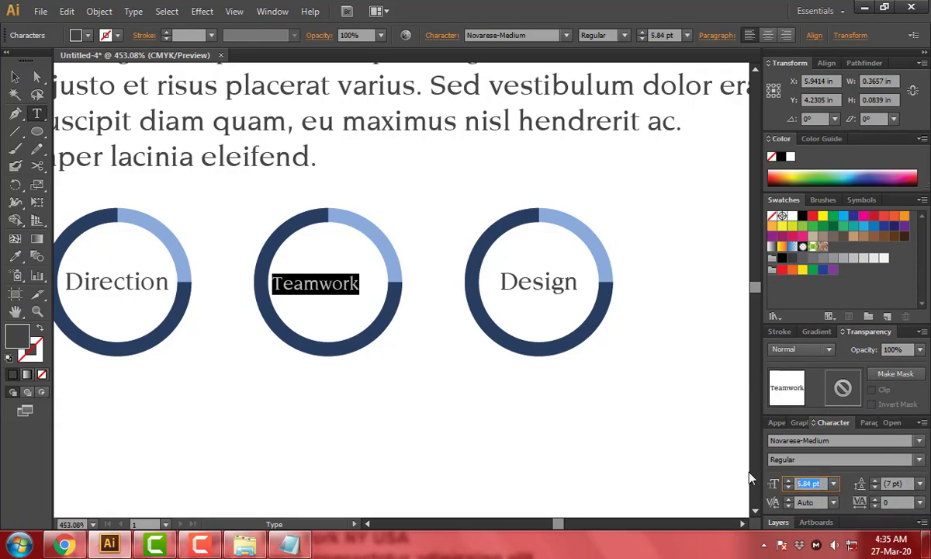
text(8)
key(Return)
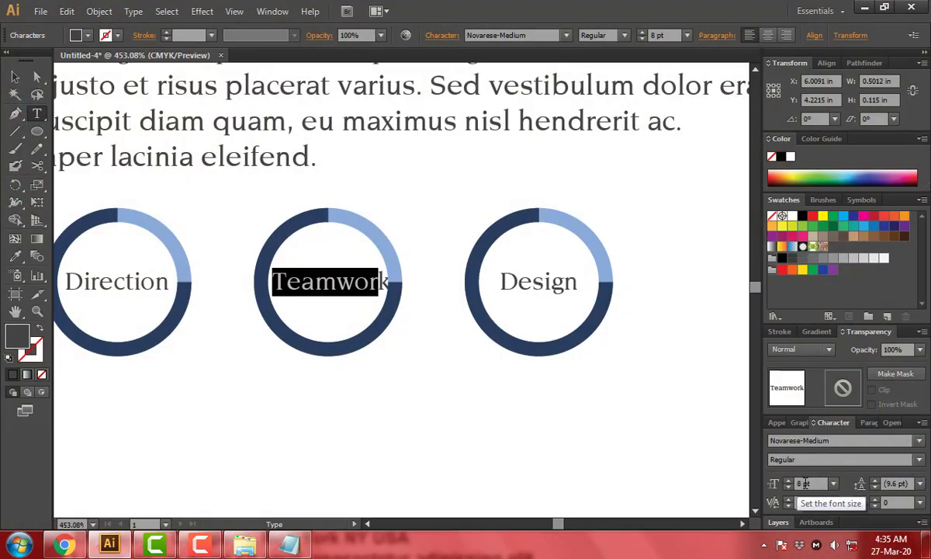
text(7.5)
key(Return)
click(15, 76)
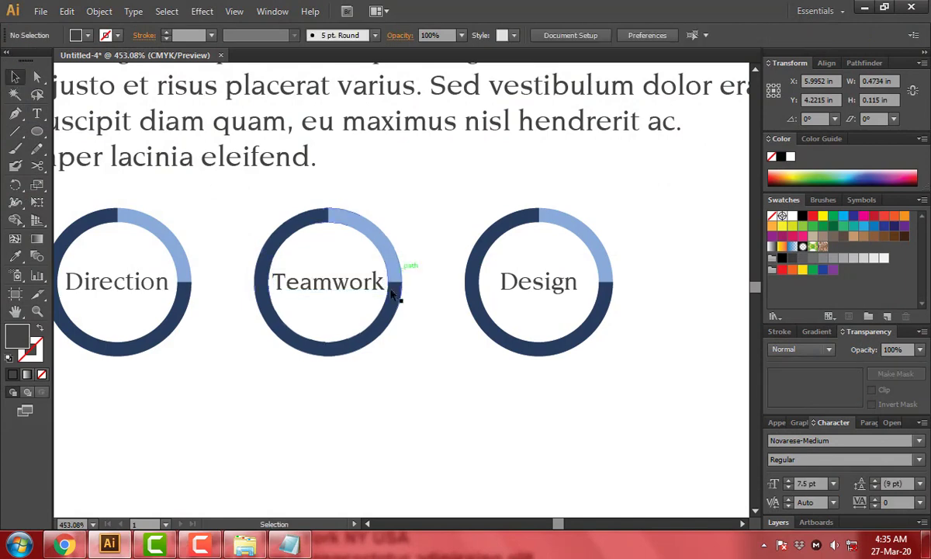
double_click(374, 281)
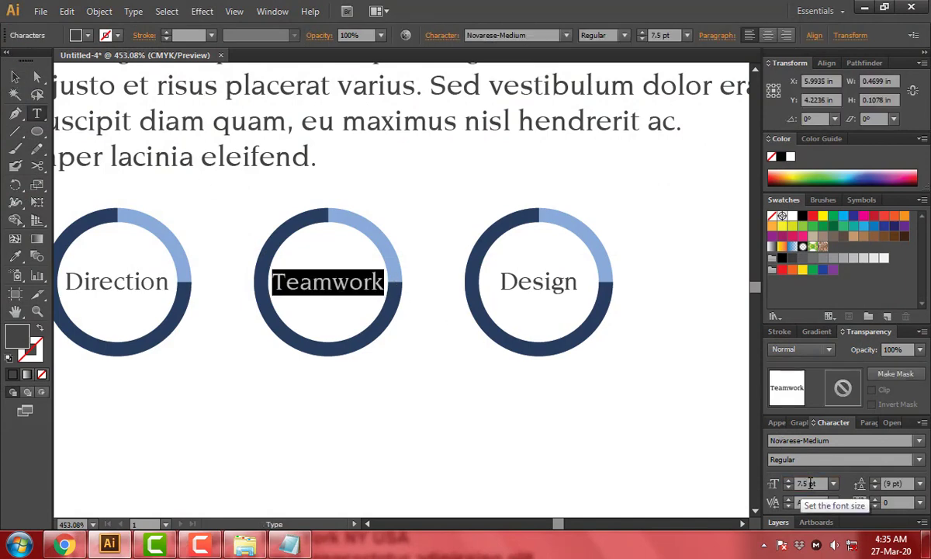
click(17, 78)
key(Right)
scroll(371, 270, right, 3)
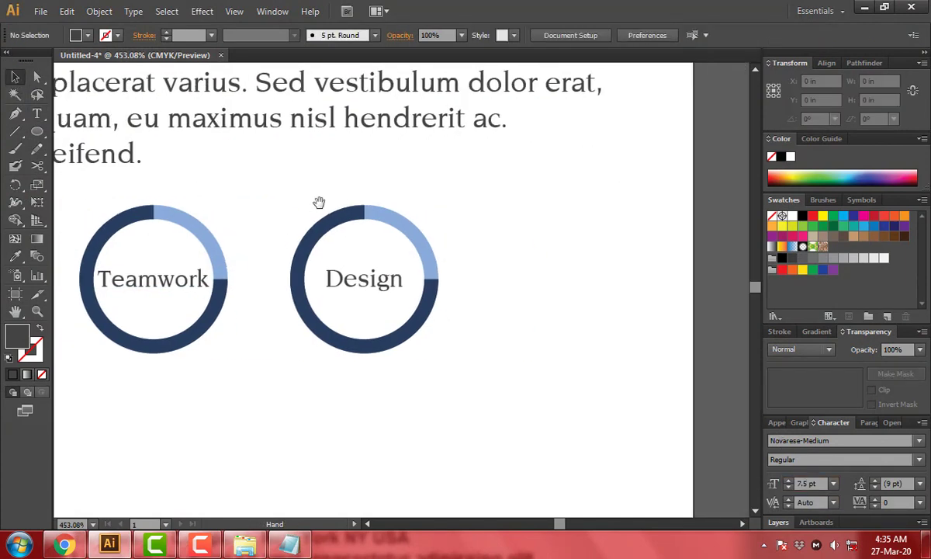
Paste Management from the notes into the last ring's label at 7.2 pt.
key(alt+Tab)
double_click(291, 409)
key(ctrl+c)
key(alt+Tab)
double_click(378, 289)
key(ctrl+v)
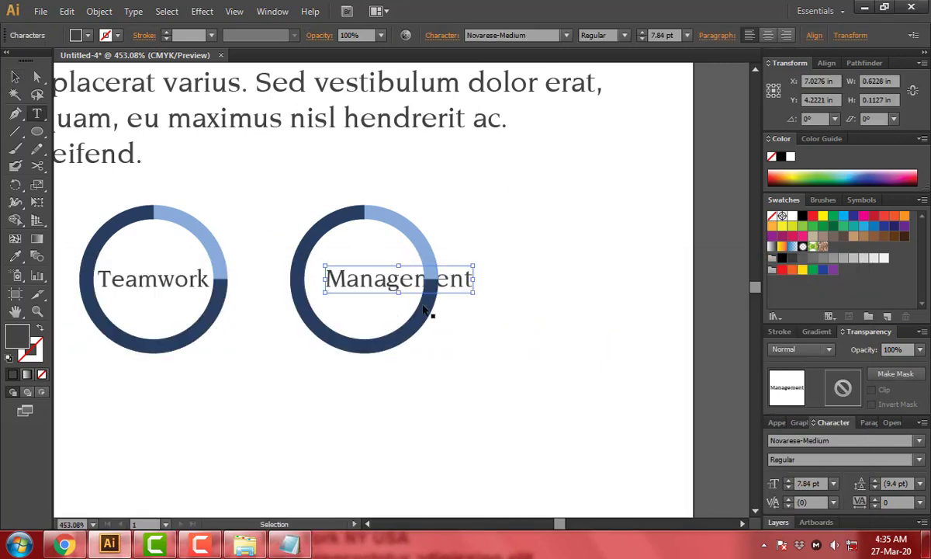
double_click(407, 295)
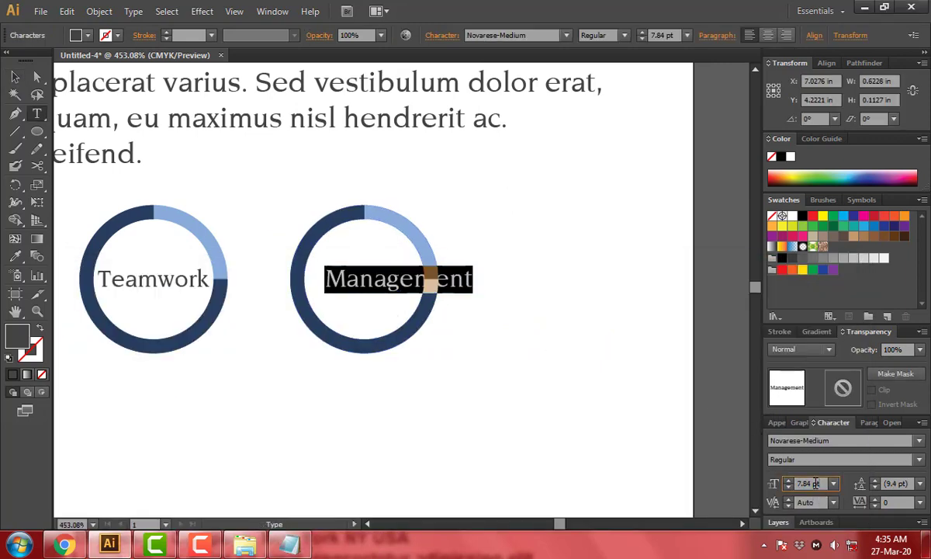
text(7.2)
key(Return)
key(Escape)
Scale the Management label down with the Selection tool to fit inside its ring.
click(524, 244)
scroll(322, 250, up, 2)
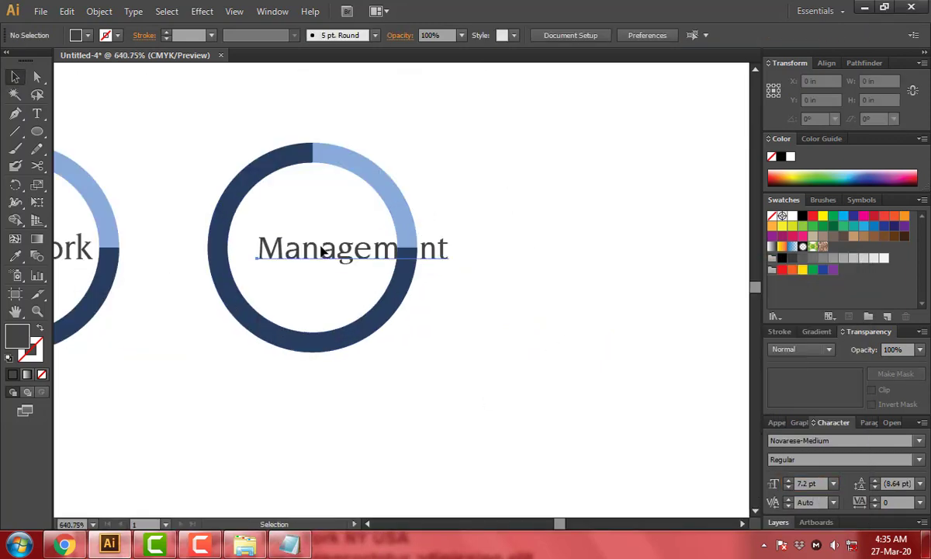
click(322, 250)
mouse_move(449, 250)
mouse_down()
mouse_move(387, 248)
mouse_move(520, 284)
mouse_up()
scroll(416, 249, down, 3)
scroll(513, 249, down, 3)
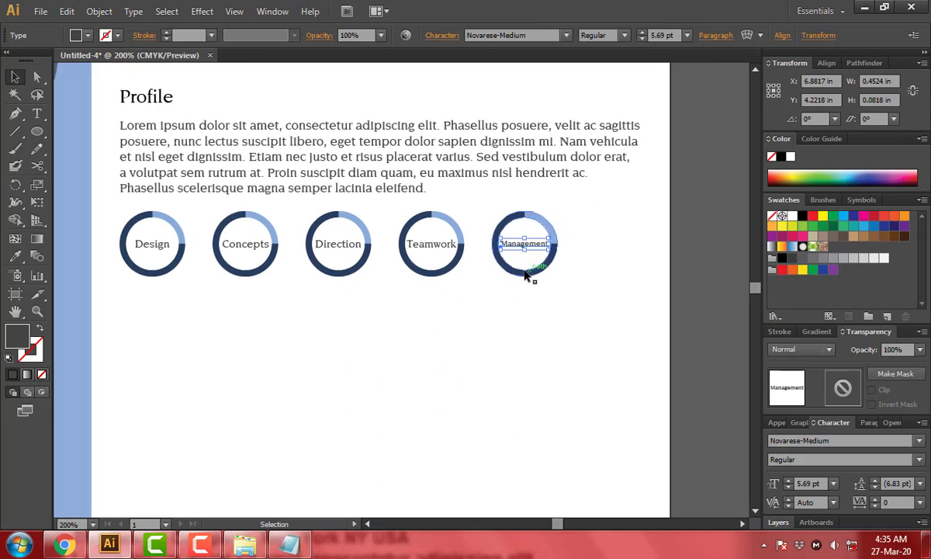
click(318, 203)
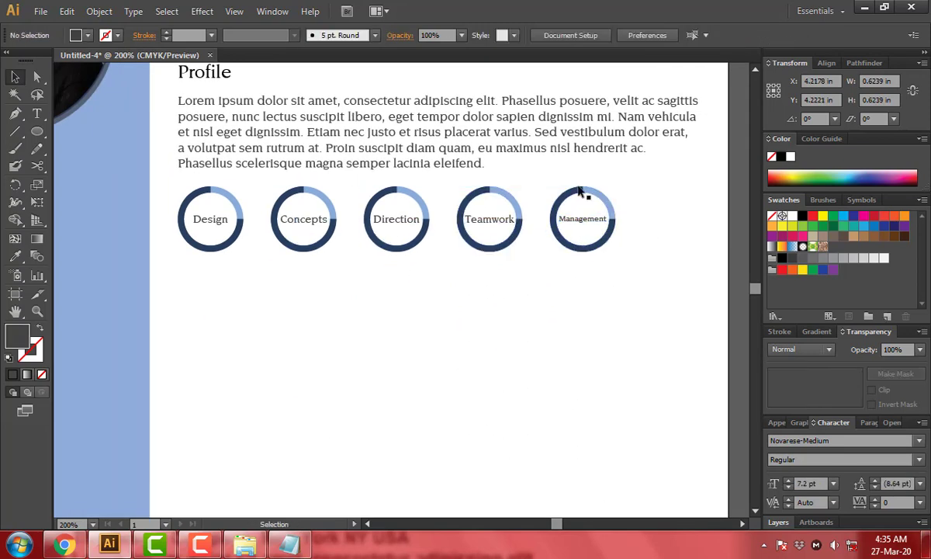
Delete the Concepts through Management rings and centre the Design label inside the Design ring.
drag(654, 182, 299, 220)
key(Delete)
click(241, 211)
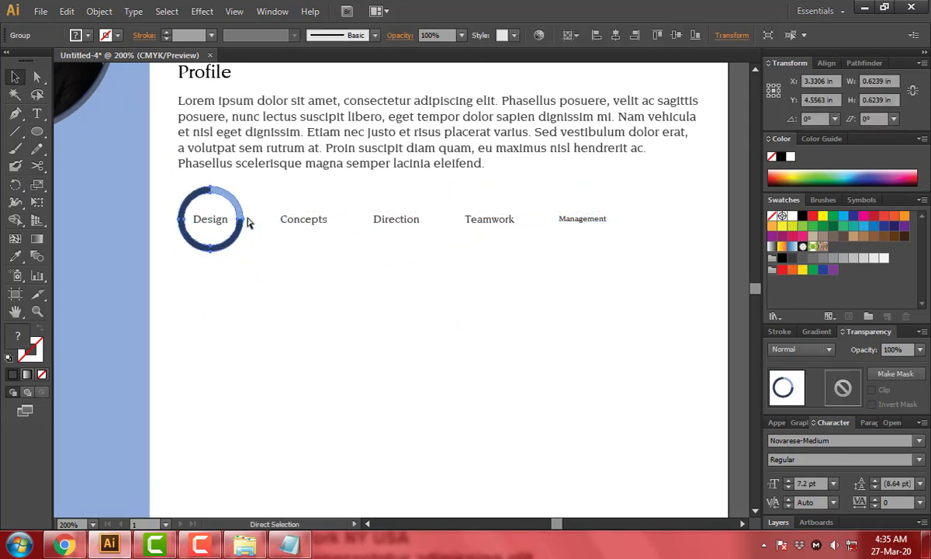
scroll(322, 260, up, 4)
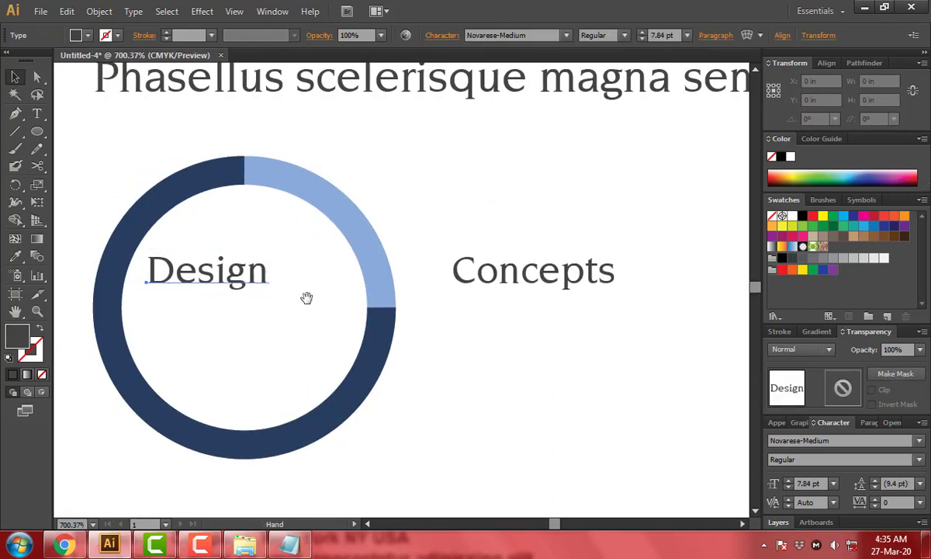
shift+click(339, 202)
click(482, 35)
click(542, 34)
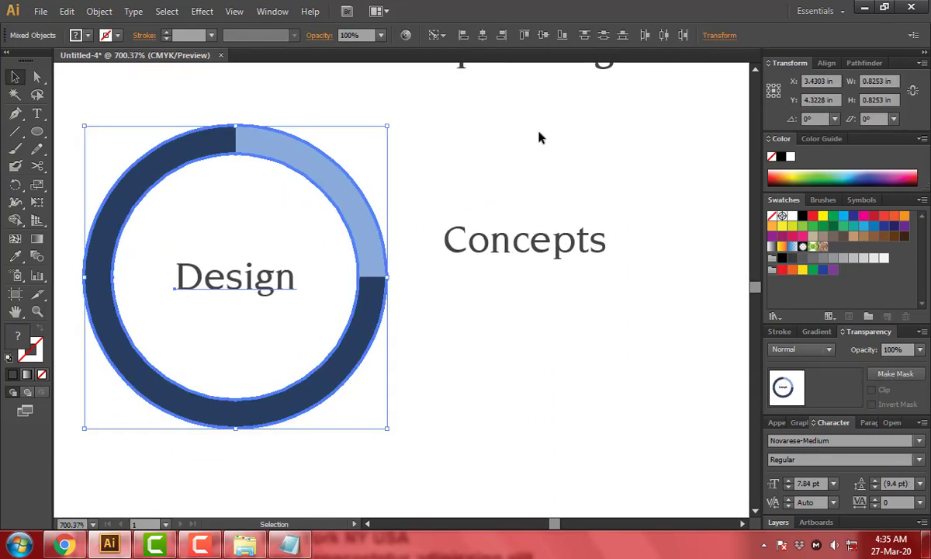
click(536, 136)
key(ctrl+minus)
key(ctrl+minus)
key(ctrl+minus)
key(ctrl+minus)
click(264, 287)
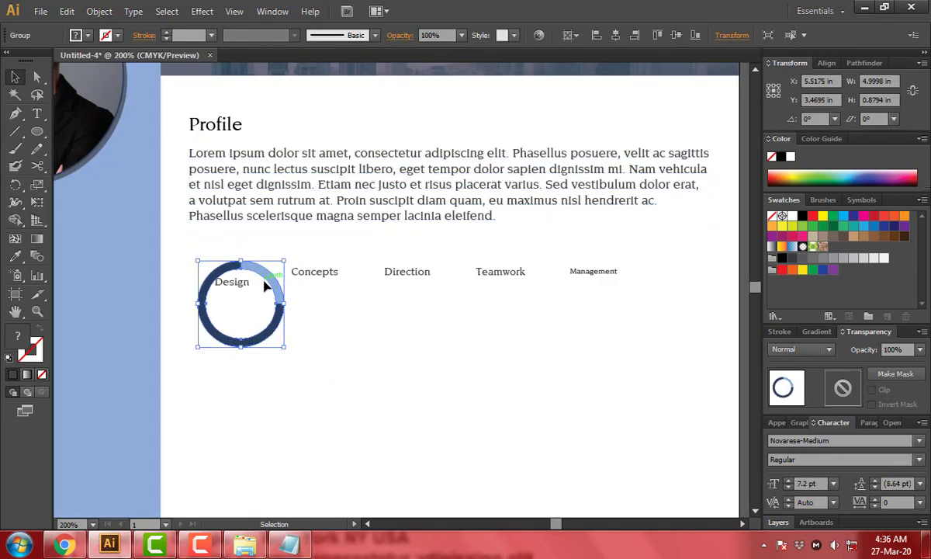
Alt-drag copies of the Design ring onto the Concepts label and the remaining labels.
click(344, 259)
drag(261, 251, 374, 250)
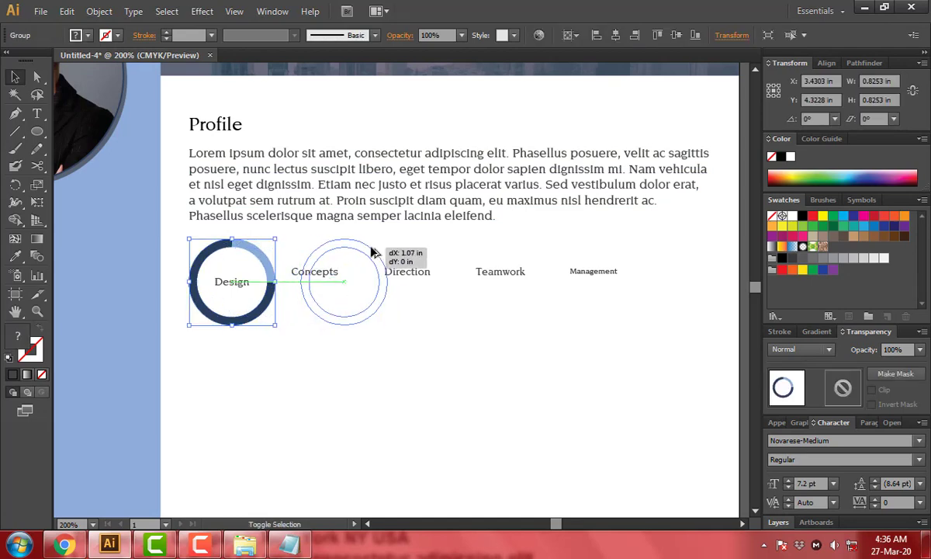
key(ctrl+d)
key(ctrl+d)
key(ctrl+d)
scroll(392, 272, up, 3)
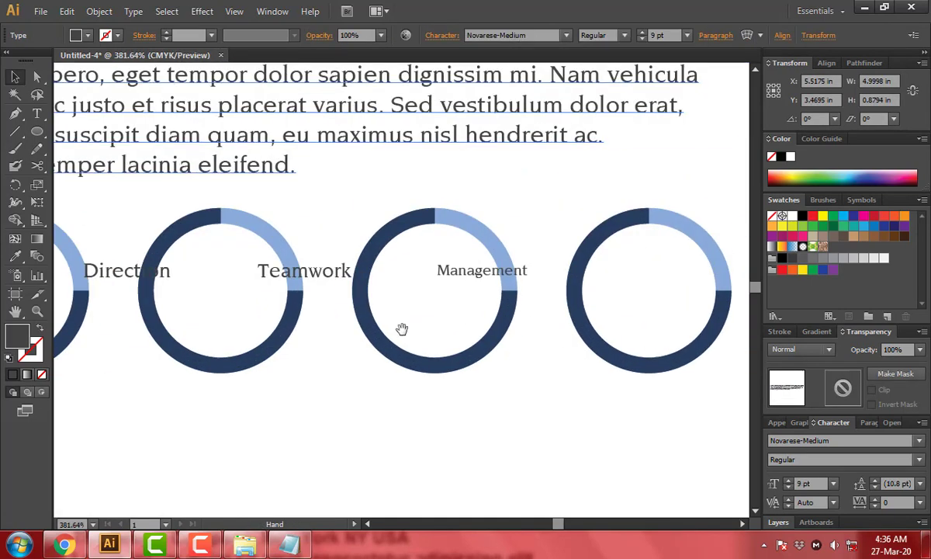
click(541, 279)
Centre the Management label horizontally and vertically in the rightmost ring.
click(497, 271)
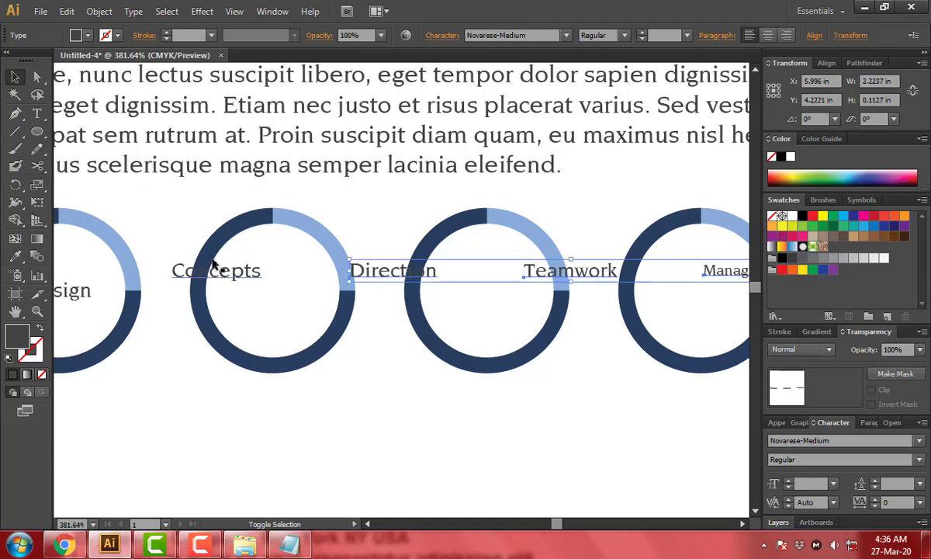
scroll(367, 287, right, 10)
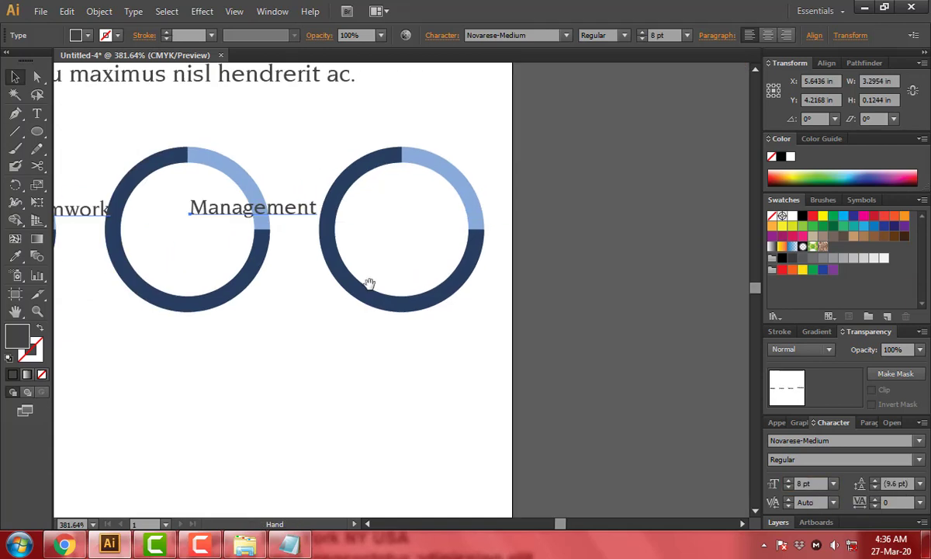
click(346, 199)
click(482, 35)
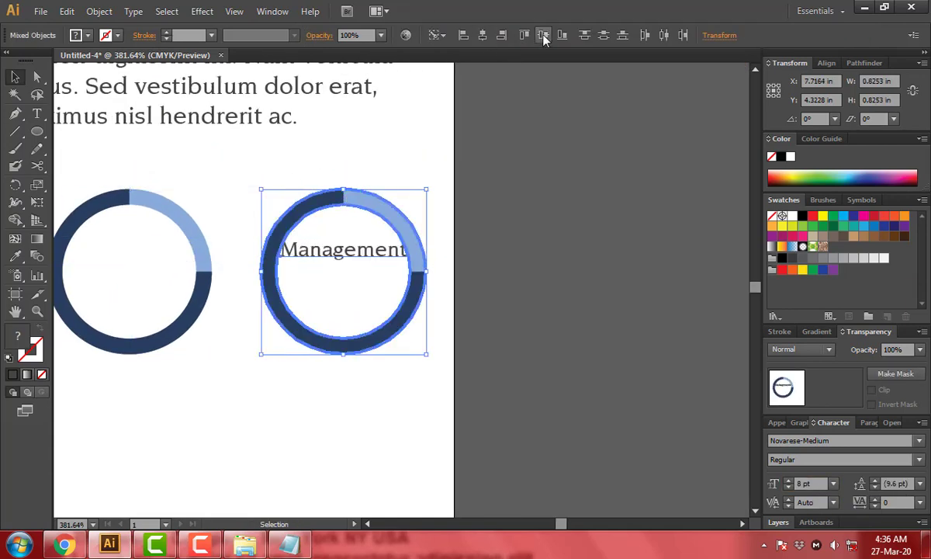
click(544, 35)
click(520, 186)
scroll(626, 190, left, 10)
Centre the Teamwork and Direction labels inside their rings.
click(450, 260)
shift+click(656, 311)
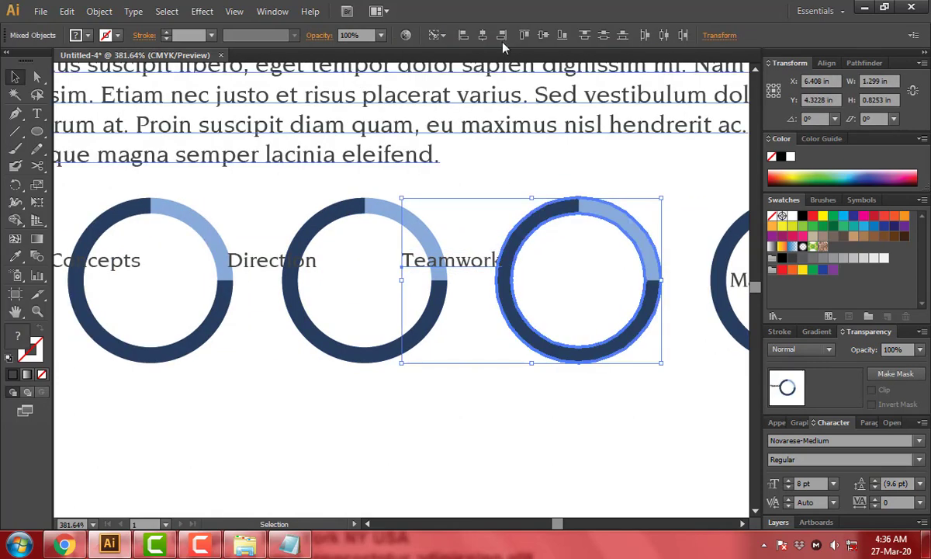
click(482, 35)
click(543, 35)
drag(465, 216, 571, 222)
click(380, 268)
shift+click(474, 216)
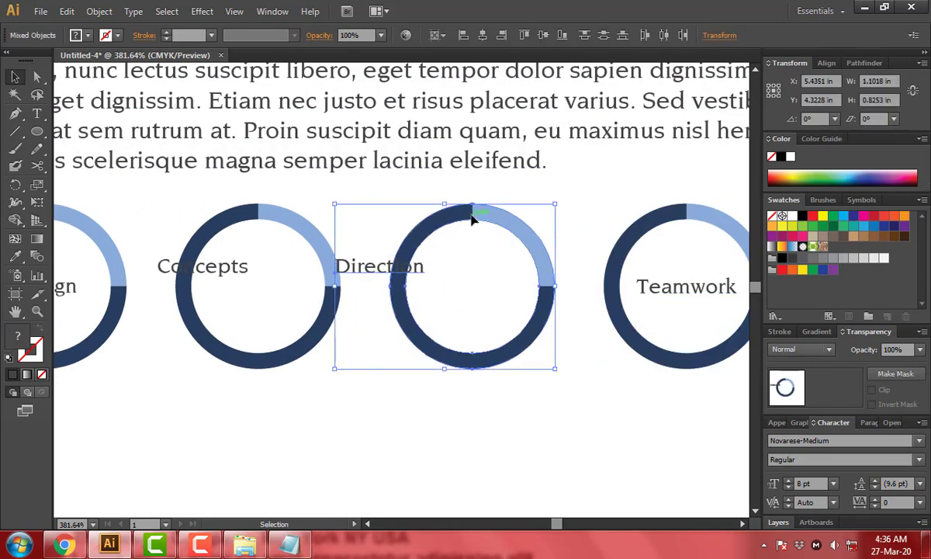
click(482, 35)
click(543, 35)
Select the Concepts label with its ring, then zoom out to view the row of rings.
drag(413, 225, 713, 225)
click(481, 266)
shift+click(592, 235)
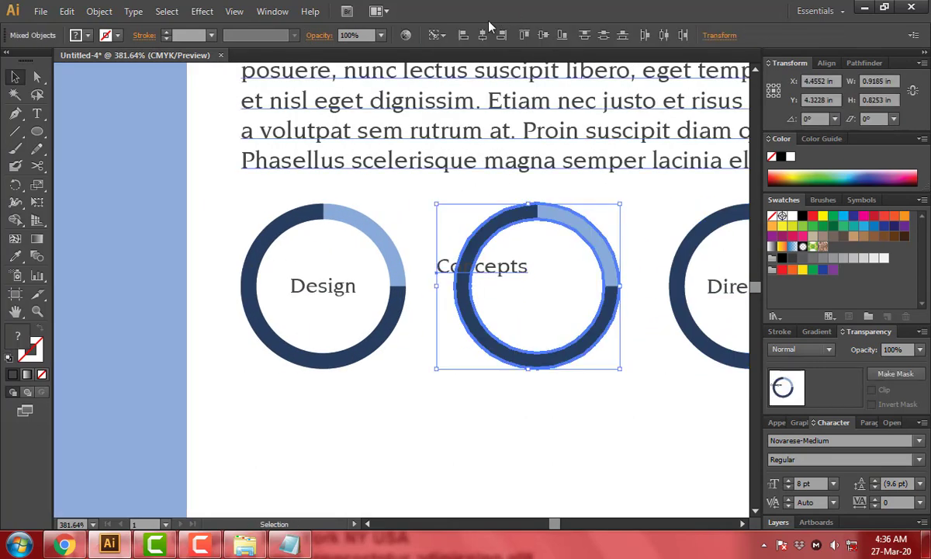
key(ctrl+shift+a)
key(ctrl+minus)
key(ctrl+minus)
key(ctrl+minus)
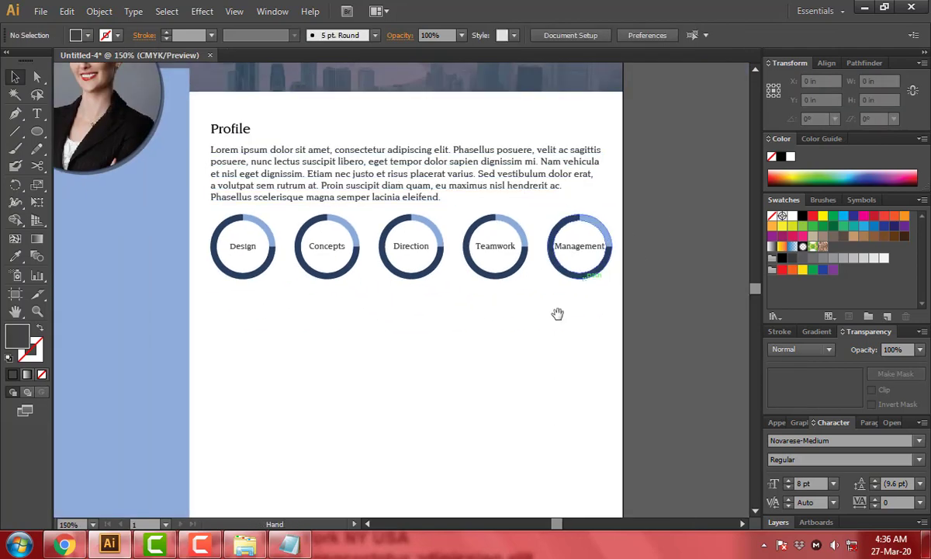
Check the CV notes for the Work Experience text, then return to the design.
drag(557, 314, 570, 265)
key(alt+Tab)
drag(213, 326, 174, 297)
key(alt+Tab)
scroll(395, 320, up, 3)
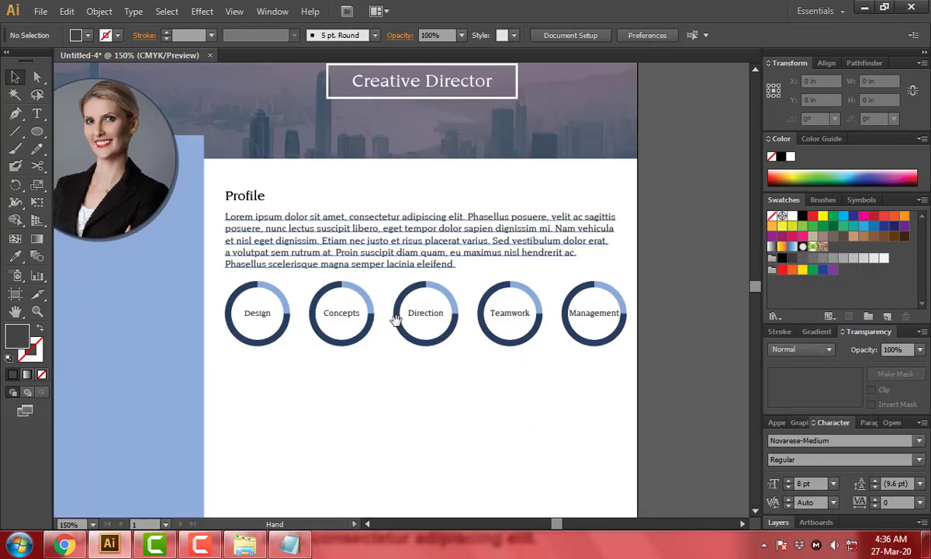
scroll(545, 251, up, 3)
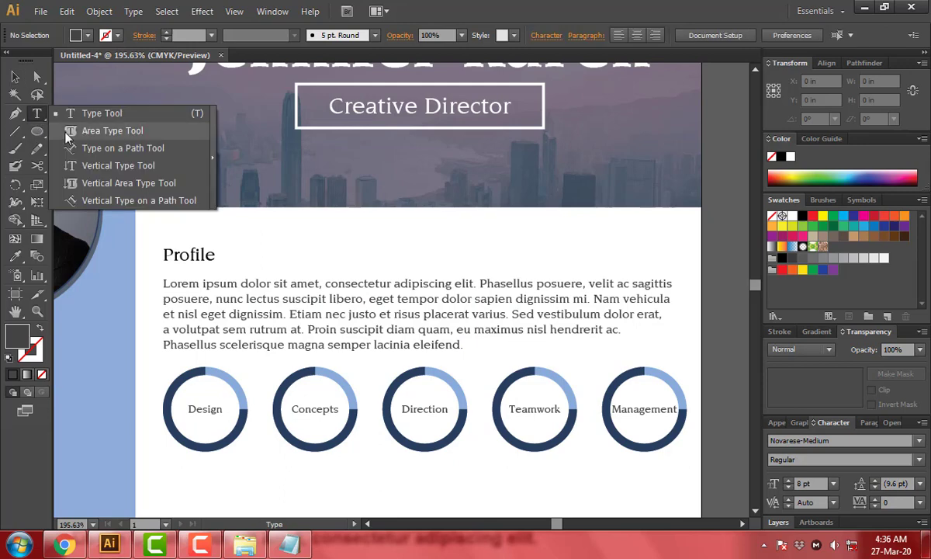
Draw a thin bar under the Profile heading.
key(backslash)
drag(36, 136, 93, 139)
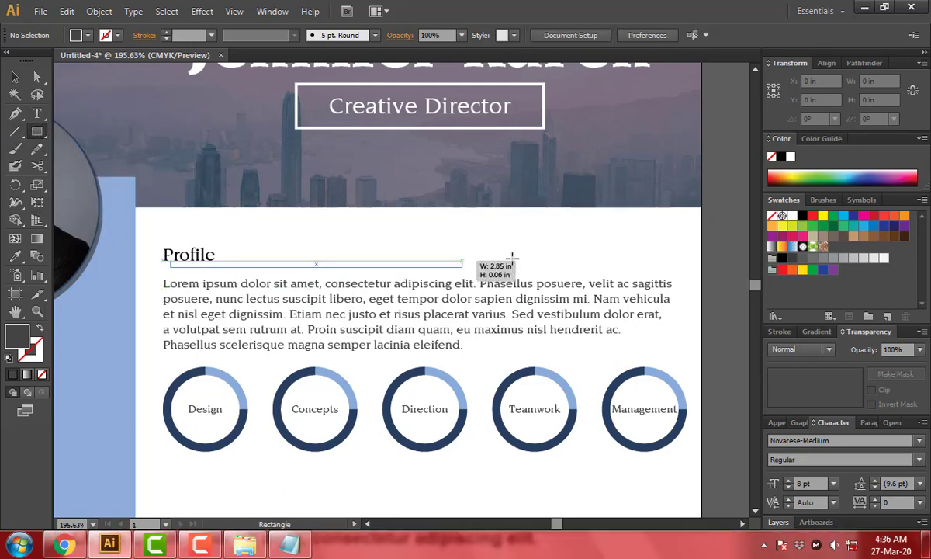
drag(672, 273, 671, 273)
scroll(373, 285, up, 5)
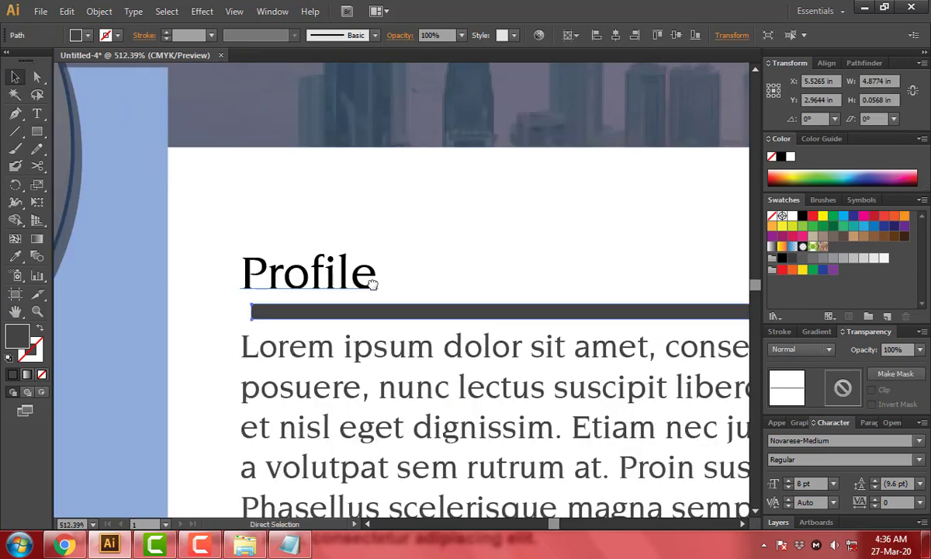
shift+click(370, 287)
click(422, 229)
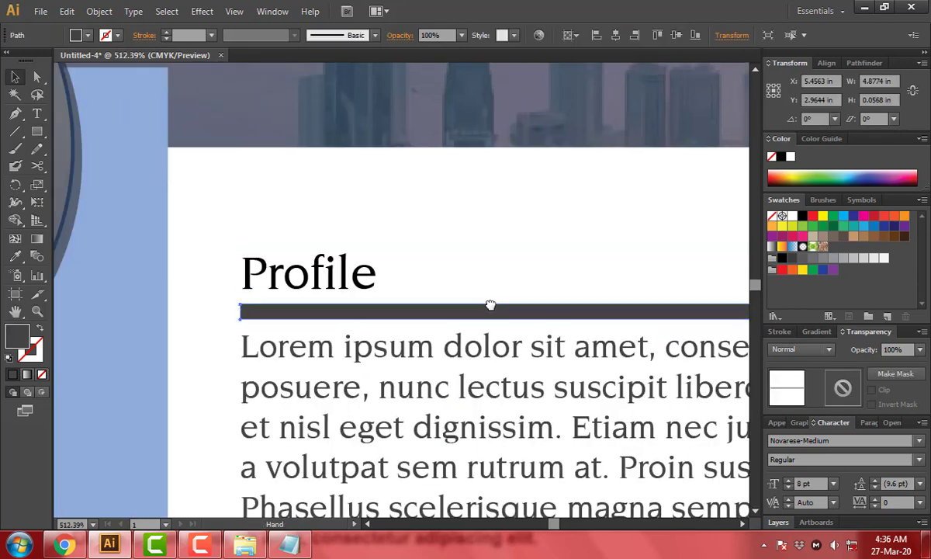
scroll(245, 235, right, 10)
scroll(245, 235, up, 5)
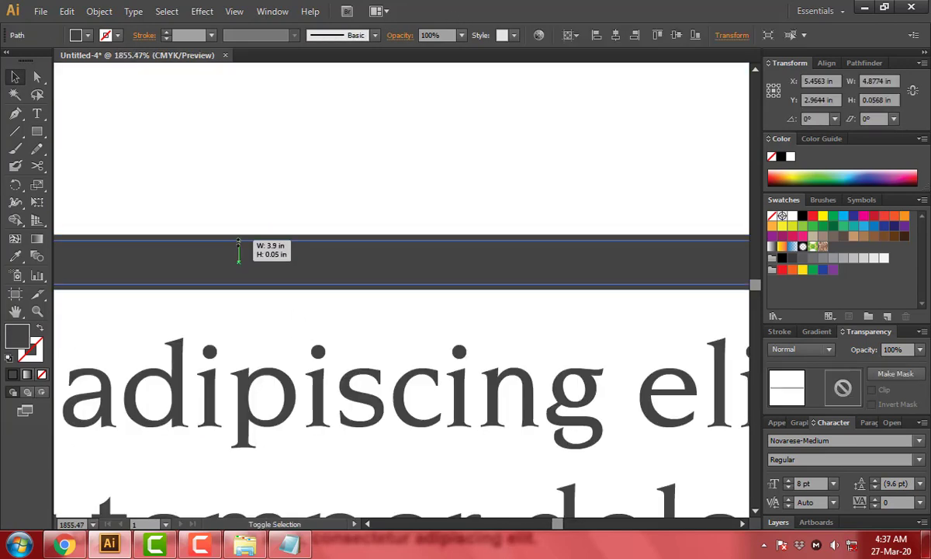
scroll(320, 282, down, 3)
scroll(574, 309, down, 10)
scroll(436, 240, up, 3)
Make the bar under Profile thinner.
click(437, 253)
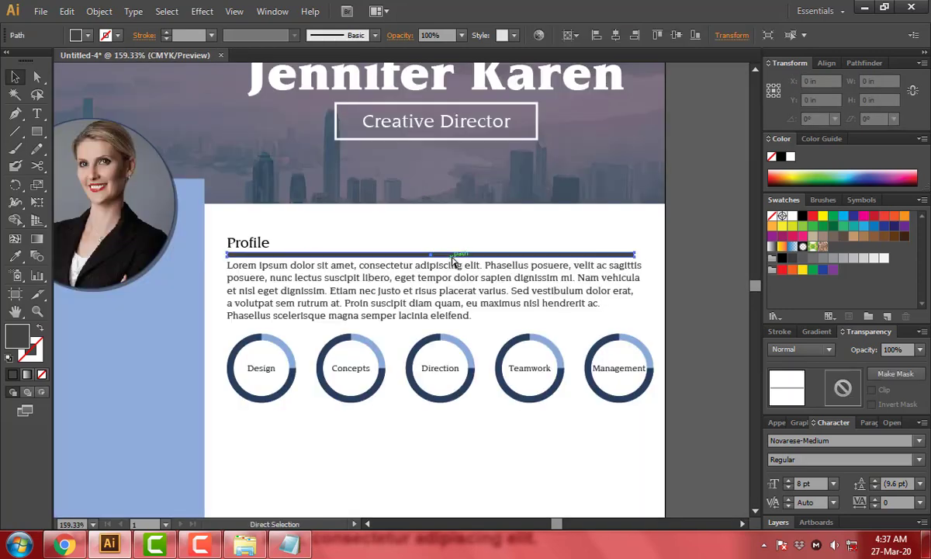
scroll(541, 277, up, 5)
drag(284, 299, 283, 305)
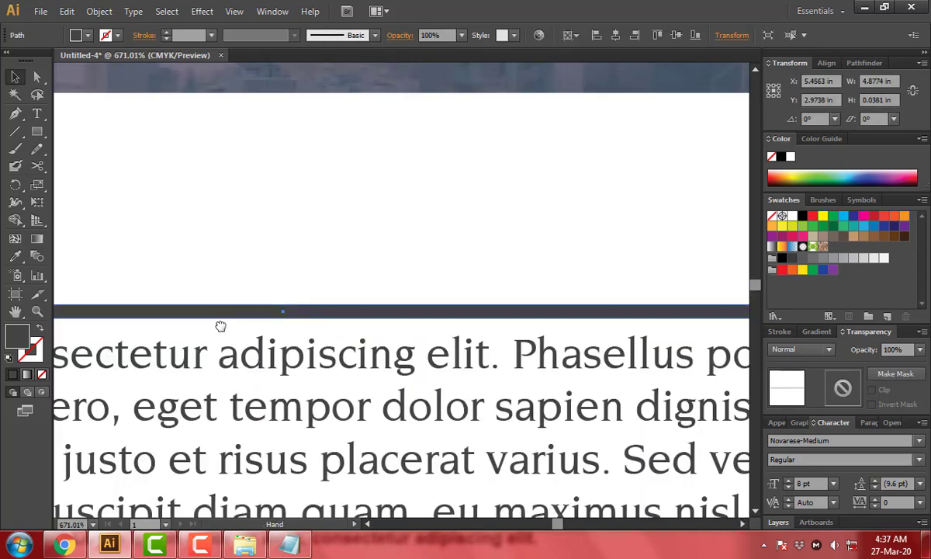
scroll(532, 319, down, 10)
scroll(521, 290, up, 5)
key(Tab)
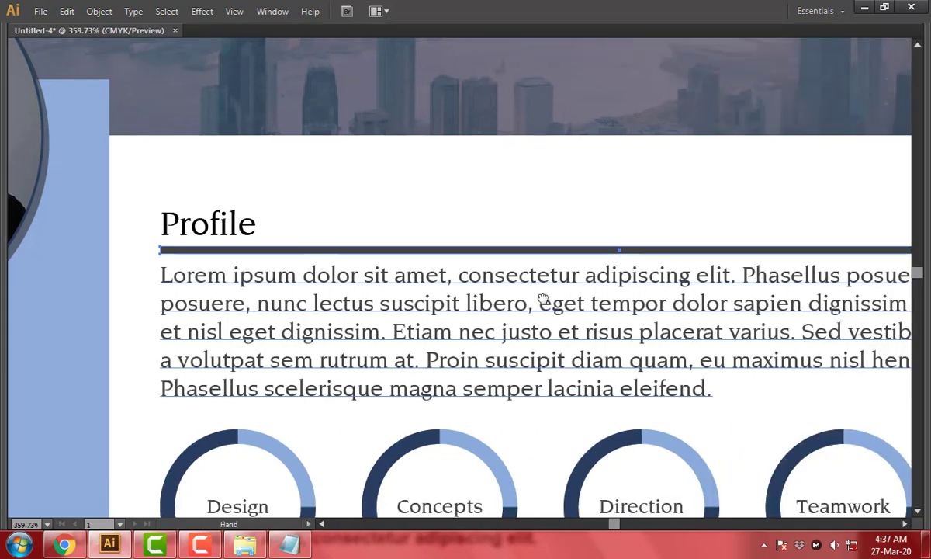
key(ctrl+minus)
Eyedropper the Concepts ring's dark navy onto the rule, then select the Profile heading, rule and paragraph.
key(i)
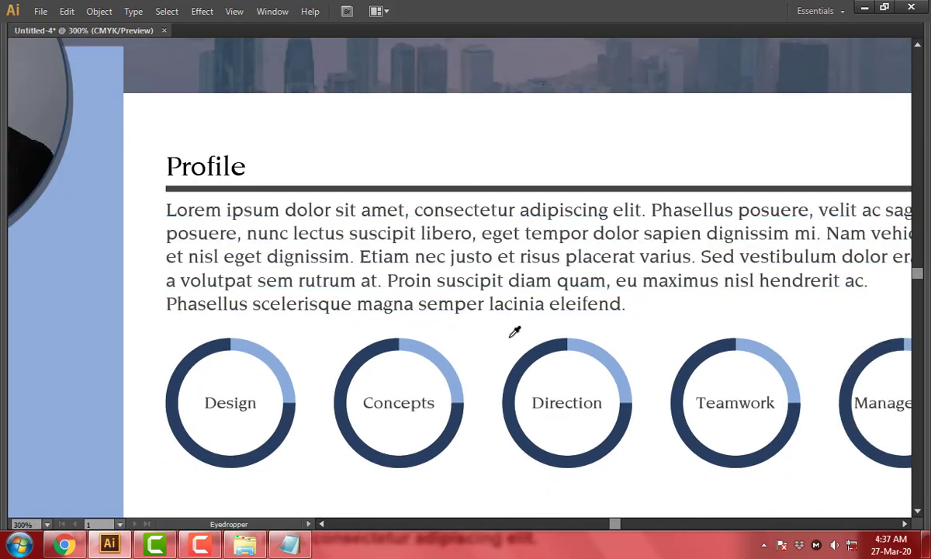
ctrl+click(460, 186)
click(434, 353)
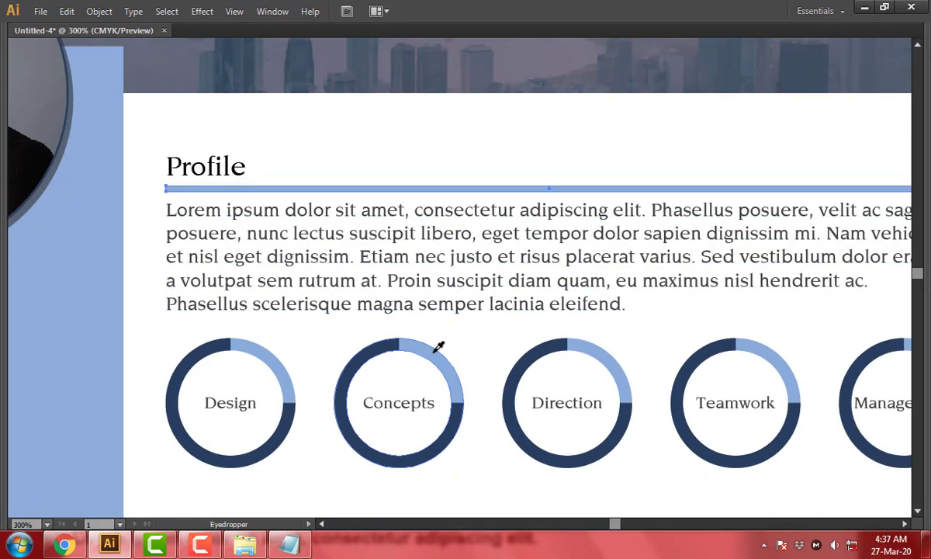
click(396, 339)
key(v)
key(ctrl+minus)
key(Tab)
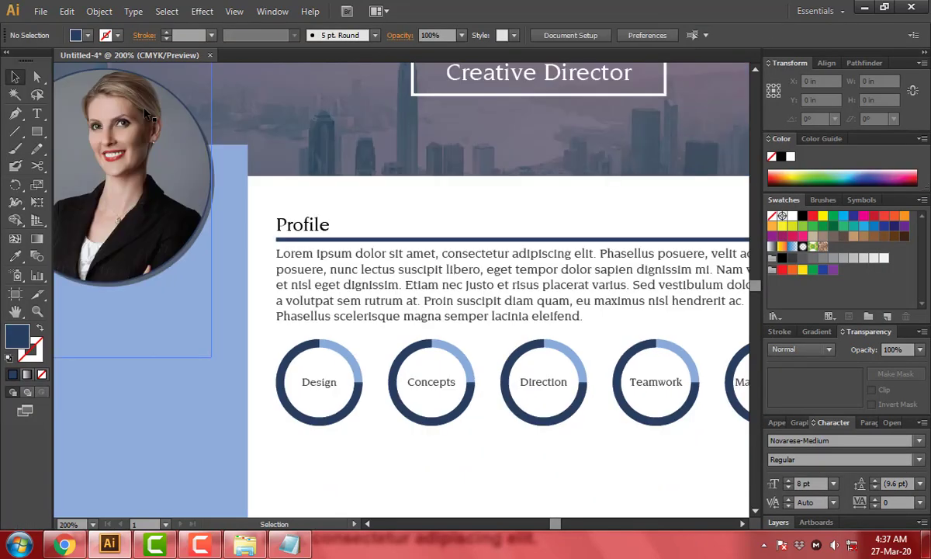
key(Tab)
click(174, 137)
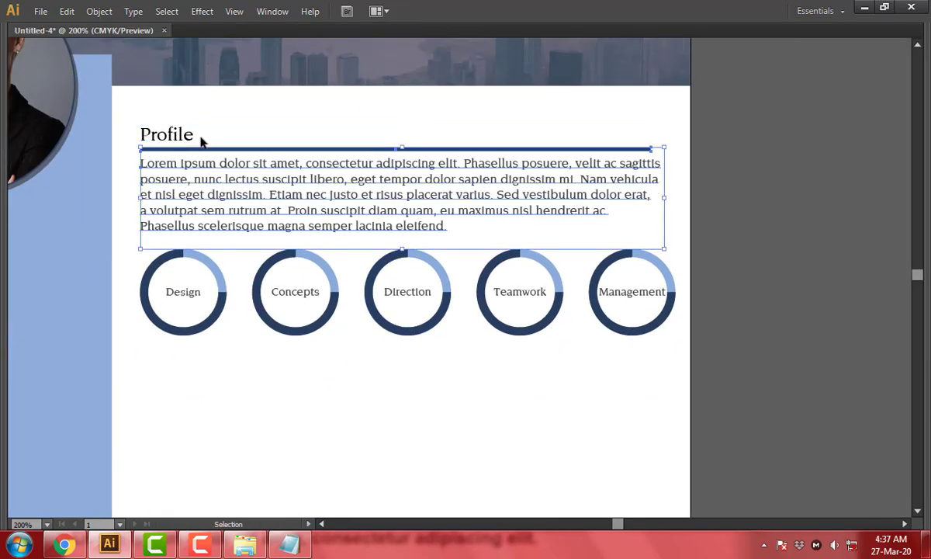
Alt-drag a copy of the Profile group below the rings and retitle it 'Work Experience'.
drag(200, 140, 199, 370)
scroll(199, 369, down, 3)
key(alt+Tab)
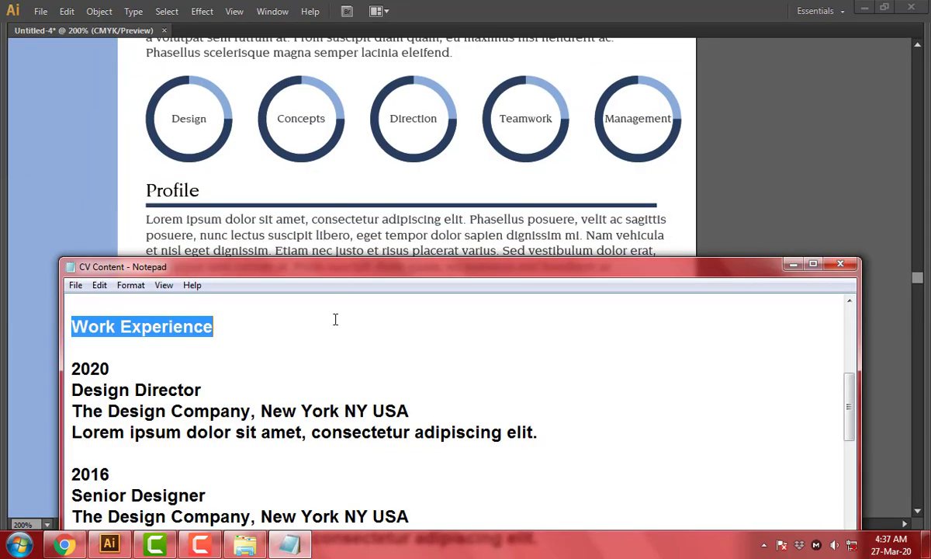
key(ctrl+c)
click(181, 193)
double_click(180, 193)
key(ctrl+v)
Replace the copied Lorem ipsum paragraph with the year 2020 from the notes.
click(291, 545)
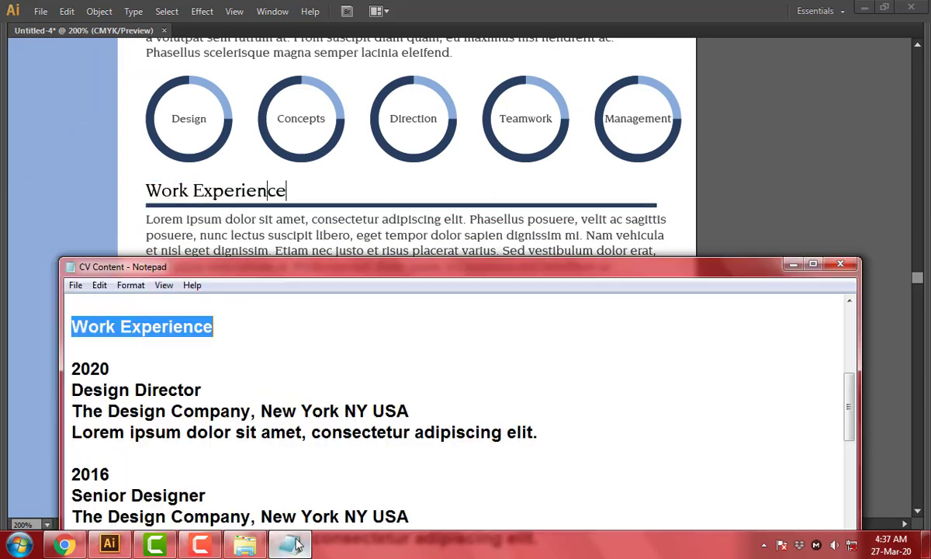
click(145, 370)
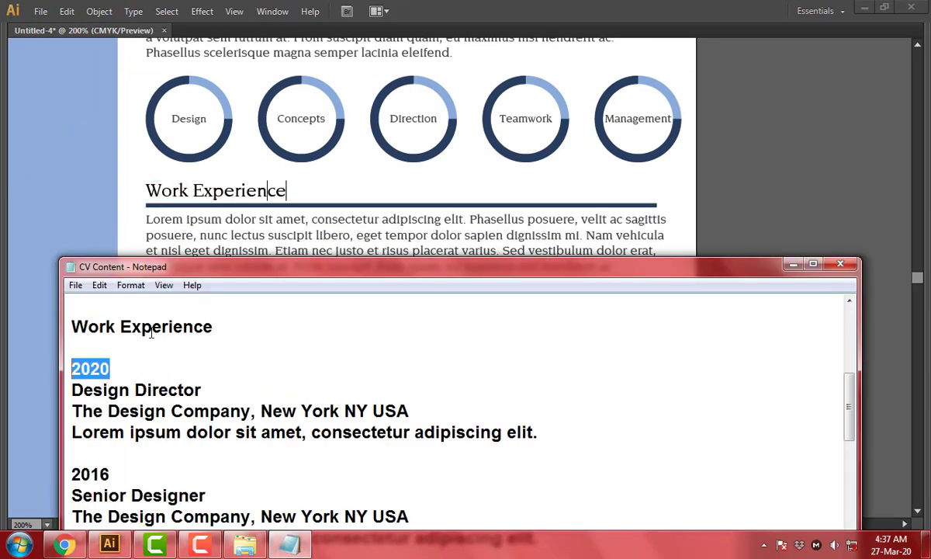
key(alt+Tab)
key(Escape)
scroll(326, 262, up, 4)
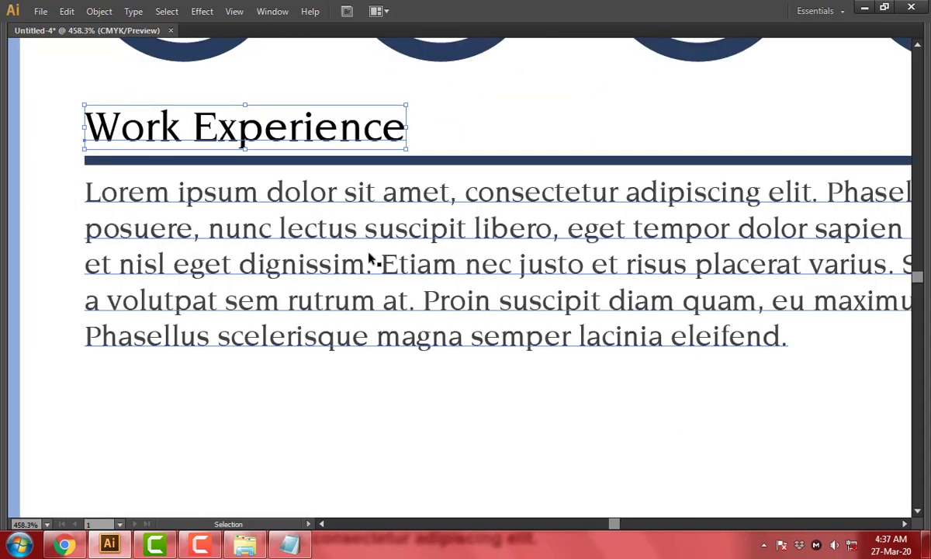
click(371, 232)
key(ctrl+z)
click(177, 233)
key(Tab)
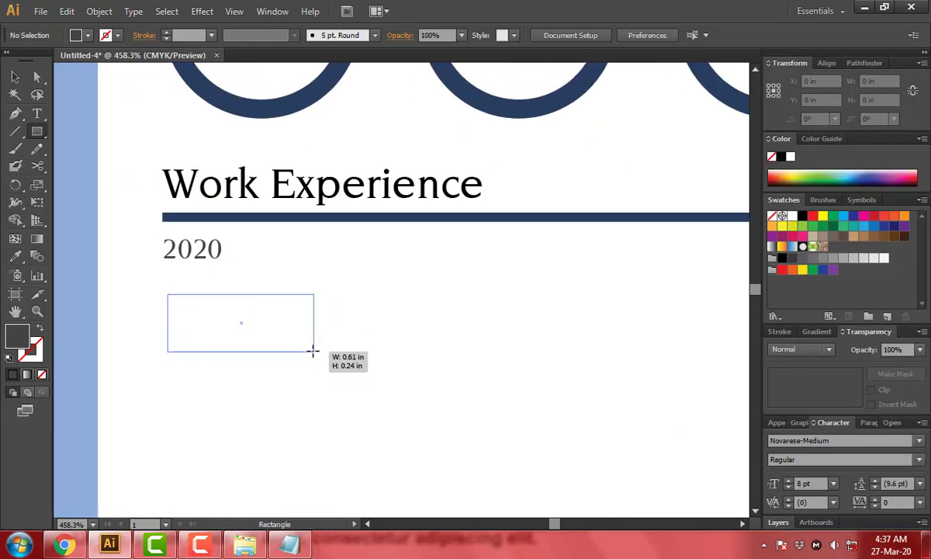
Draw a dark rectangle and reshape it into a small arrow tag under the heading rule.
drag(325, 359, 314, 348)
key(v)
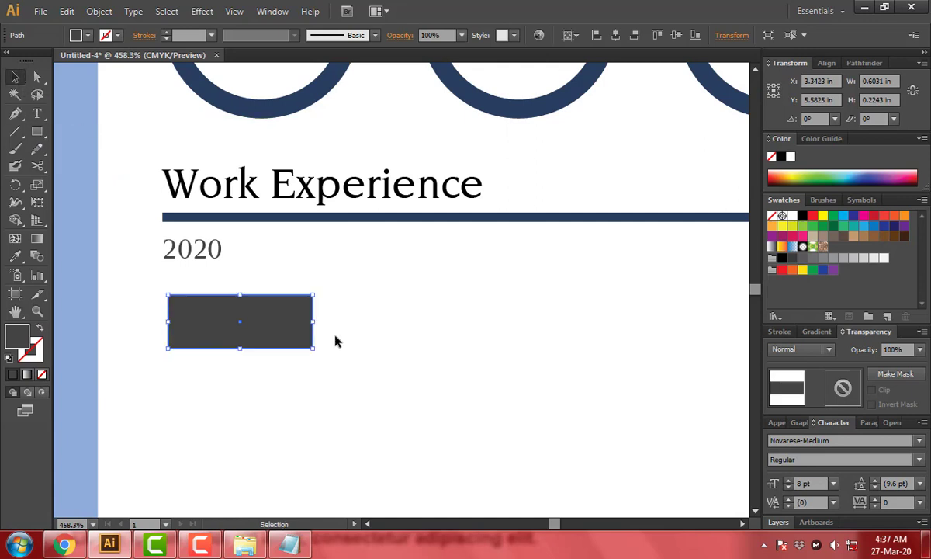
key(a)
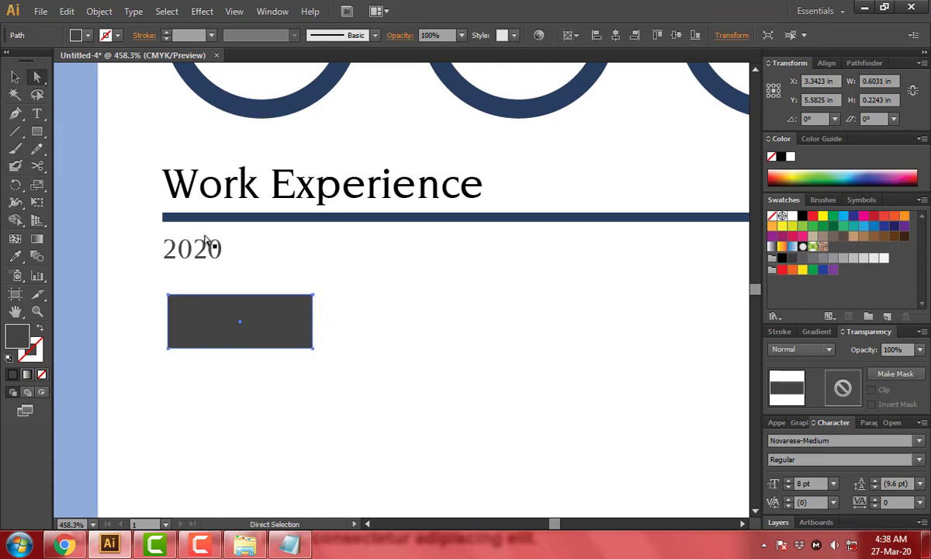
click(311, 326)
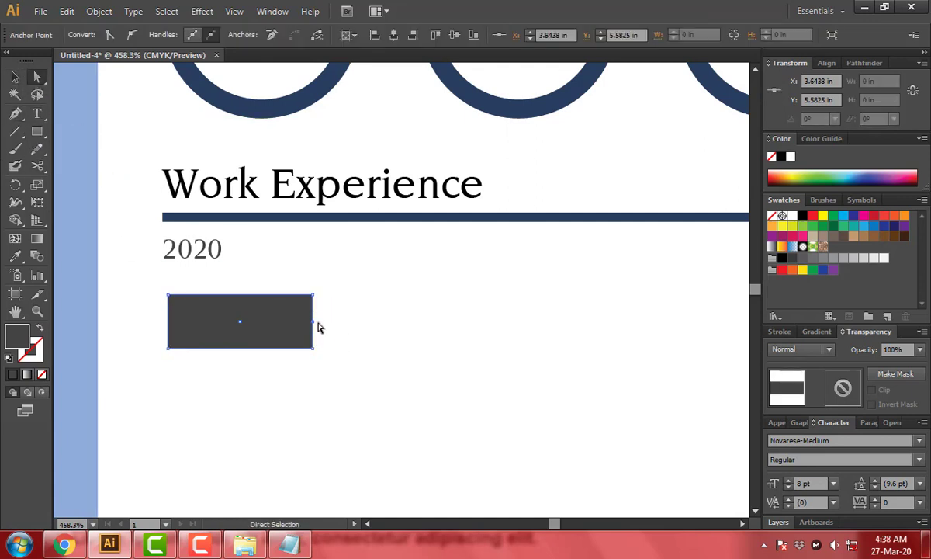
drag(339, 327, 339, 326)
key(v)
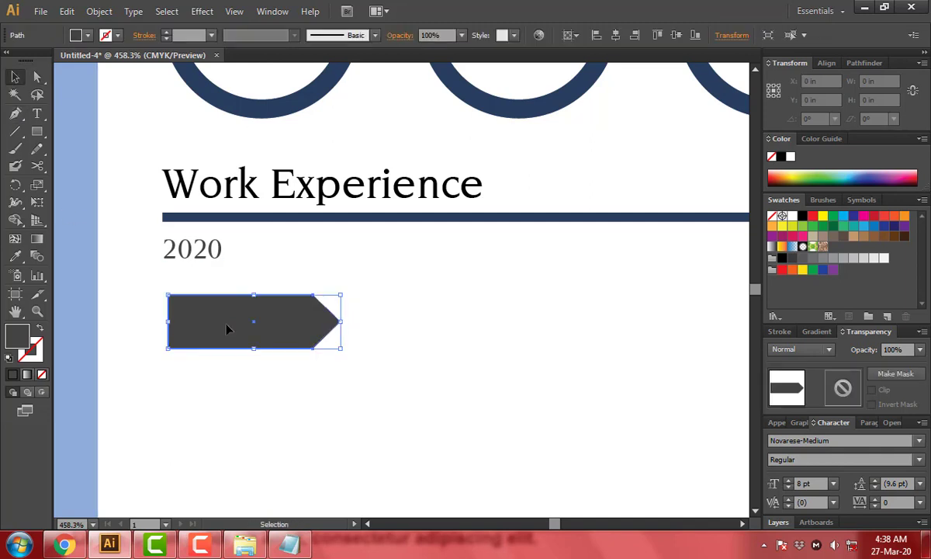
drag(212, 303, 207, 274)
drag(301, 277, 281, 282)
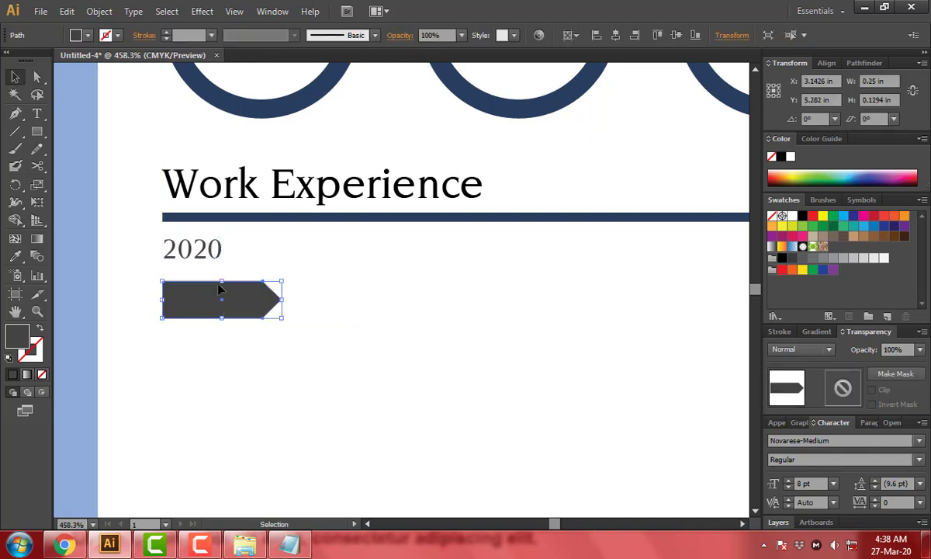
Colour the 2020 text white and centre it on the arrow tag.
shift+click(280, 217)
click(566, 35)
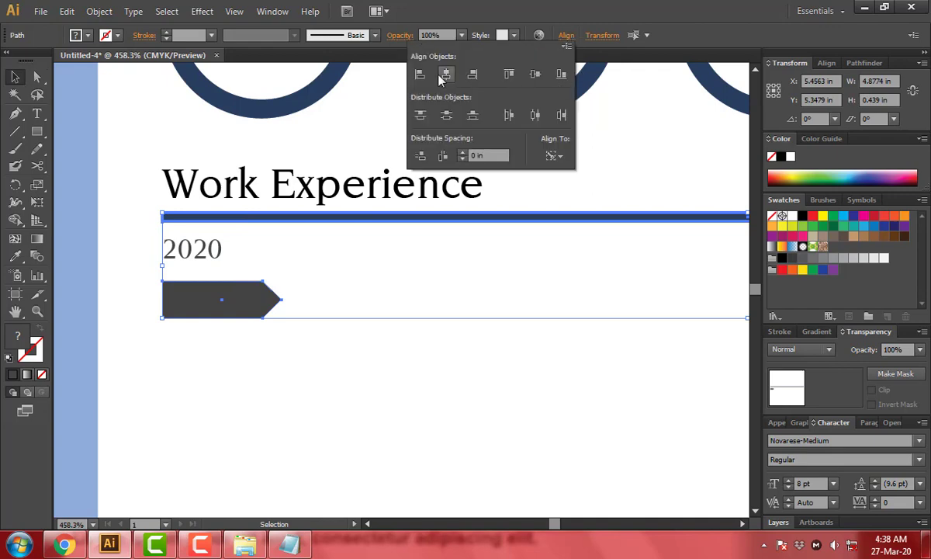
click(399, 349)
click(220, 262)
double_click(21, 338)
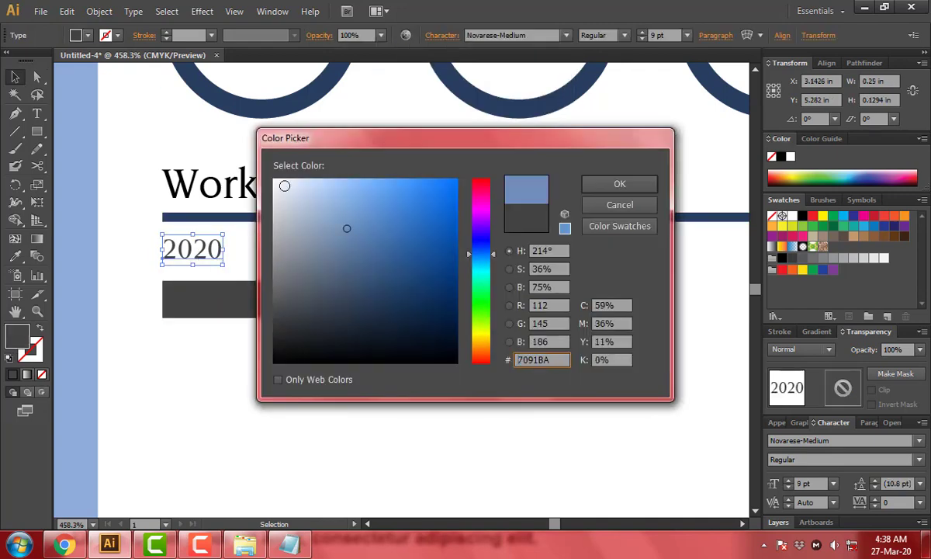
key(Return)
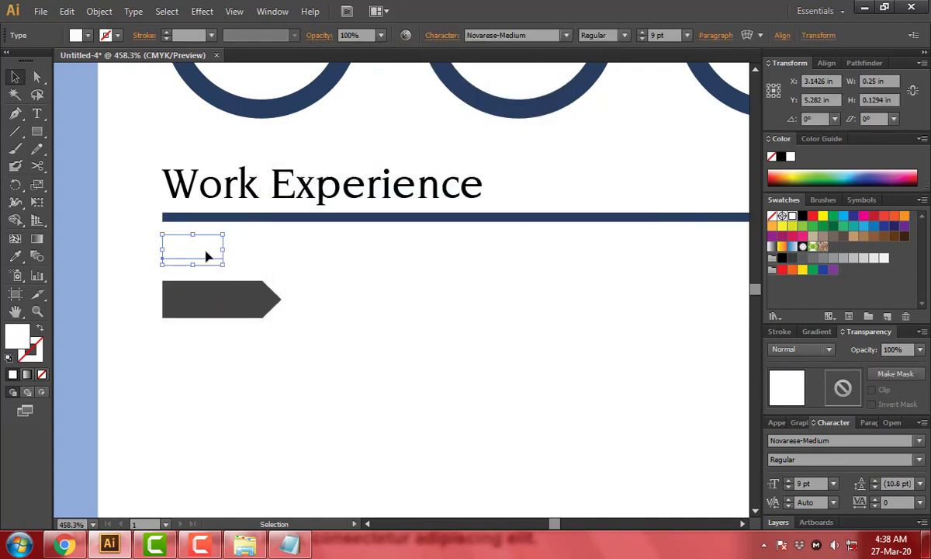
shift+click(252, 300)
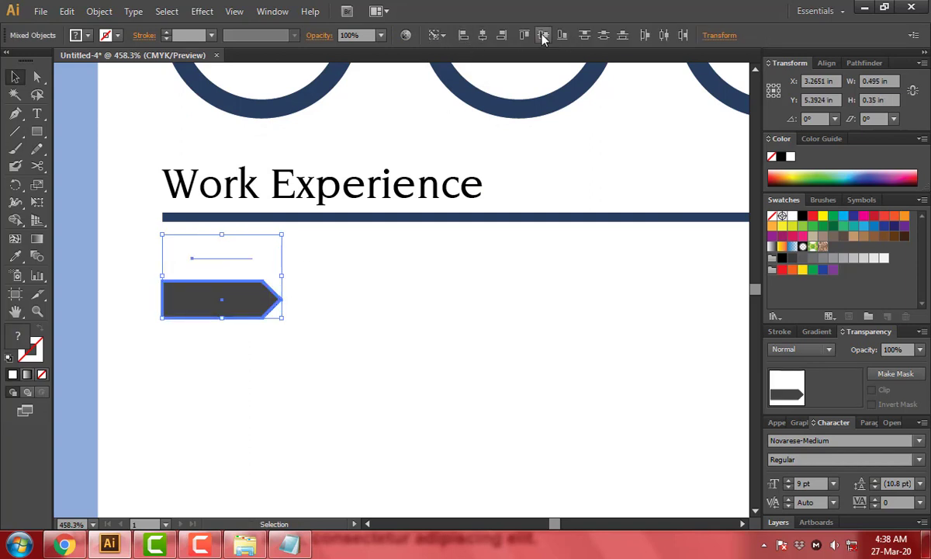
click(543, 35)
click(274, 306)
key(ctrl+minus)
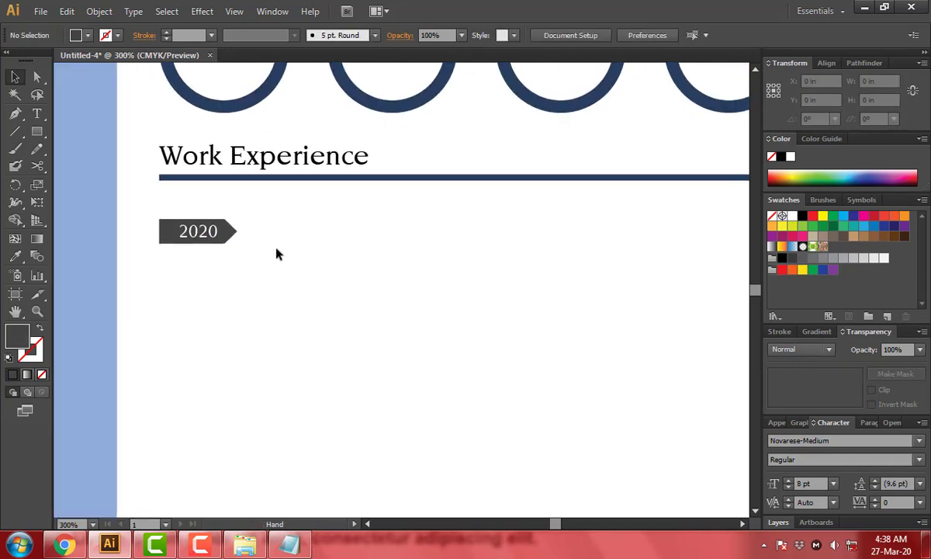
click(296, 177)
Draw a thin light-blue timeline bar running down the page beside the 2020 tag.
click(104, 152)
key(m)
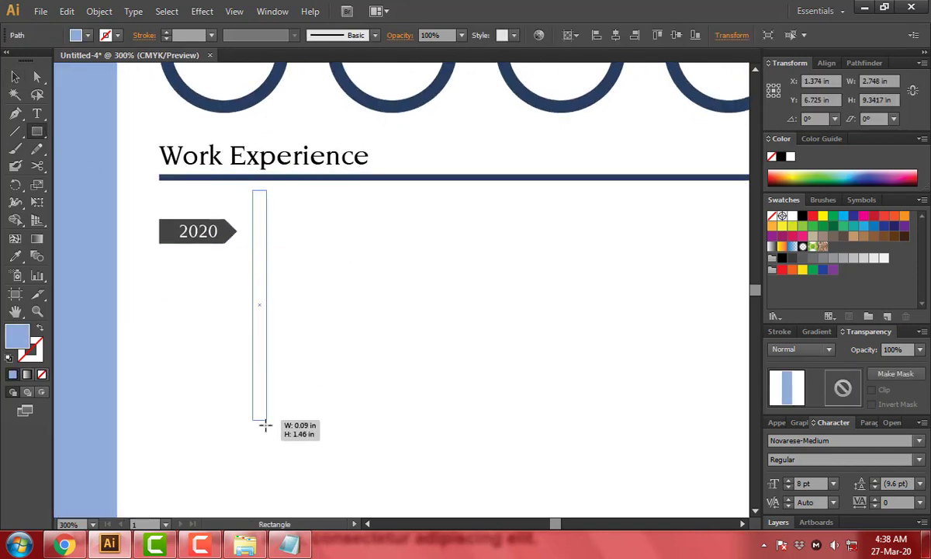
drag(333, 437, 341, 195)
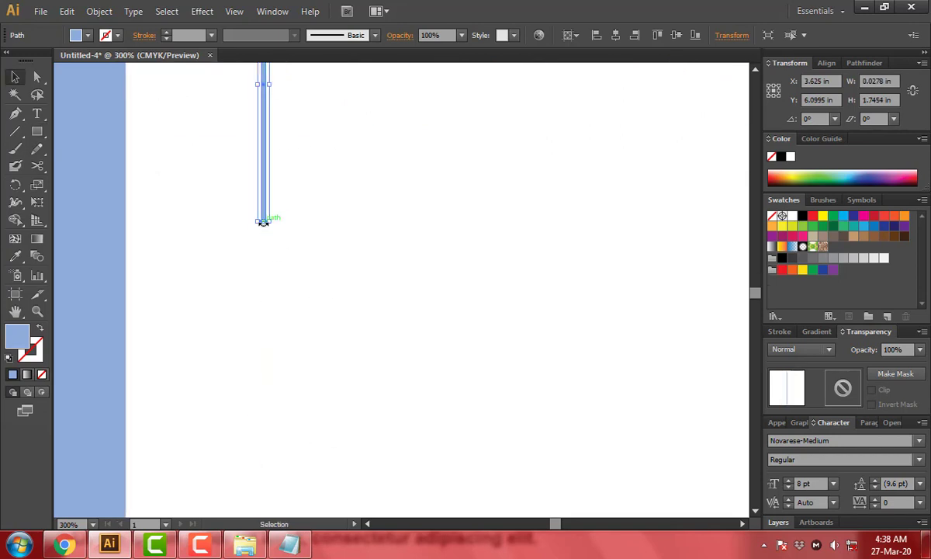
drag(264, 221, 264, 452)
key(ctrl+minus)
key(ctrl+minus)
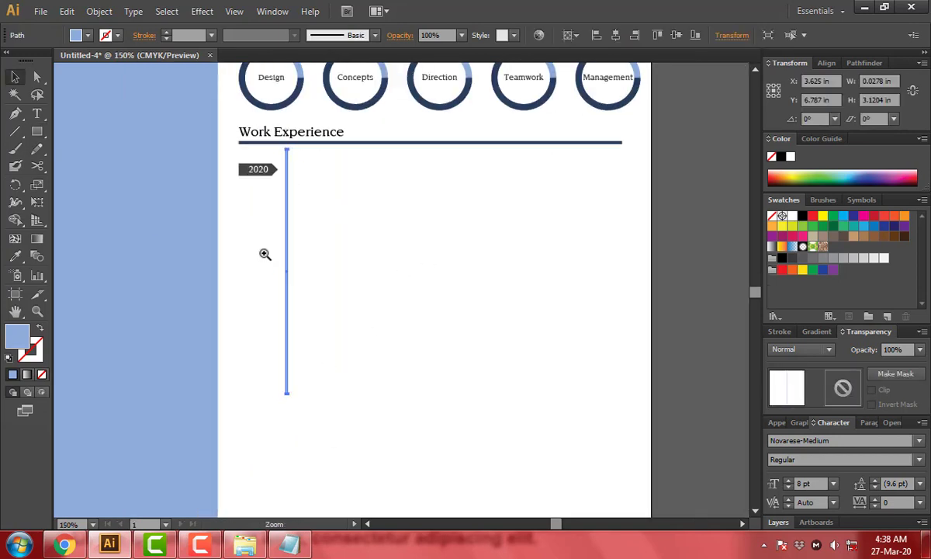
drag(261, 233, 348, 292)
key(a)
mouse_move(270, 311)
mouse_down()
mouse_move(262, 311)
mouse_move(349, 354)
mouse_move(348, 301)
mouse_up()
key(ctrl+minus)
key(ctrl+minus)
key(ctrl+minus)
drag(83, 239, 543, 385)
Add a small navy circle onto the timeline bar level with the 2020 tag.
drag(36, 131, 90, 163)
mouse_move(424, 224)
mouse_down()
mouse_move(456, 269)
mouse_move(442, 247)
mouse_up()
scroll(441, 247, up, 3)
drag(513, 288, 415, 320)
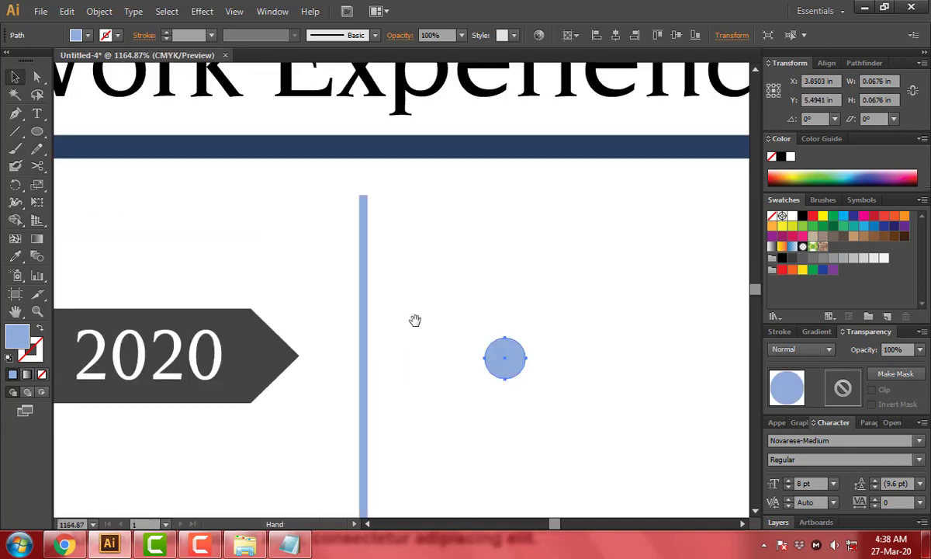
click(470, 136)
key(v)
drag(485, 361, 365, 361)
alt+scroll(435, 309, down, 2)
alt+scroll(435, 309, down, 2)
drag(239, 270, 247, 231)
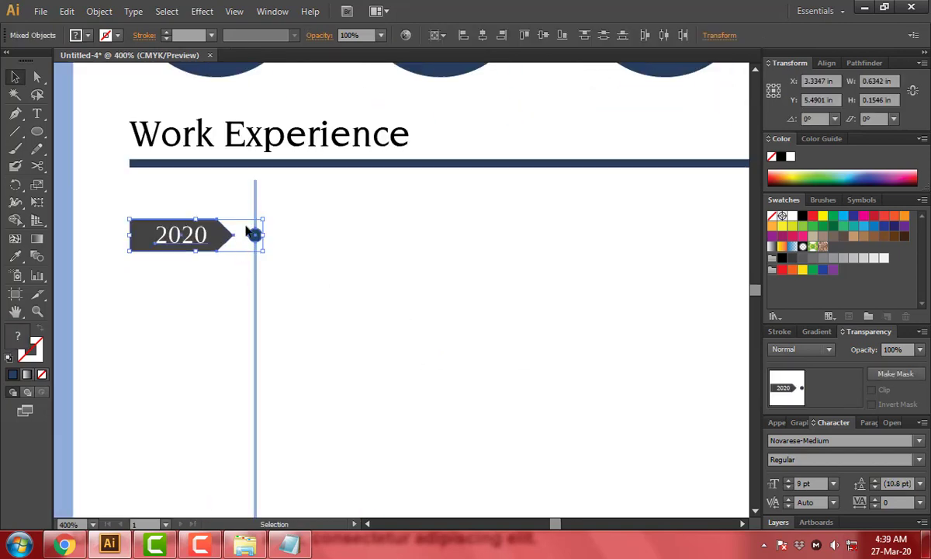
click(129, 208)
Place a copy of the 2020 text right of the timeline dot and trial its colour.
key(alt+Tab)
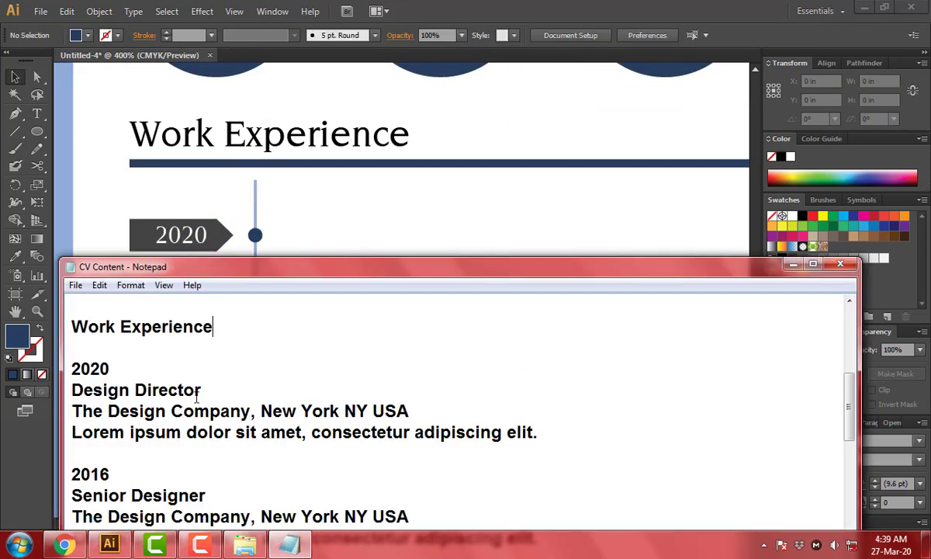
key(alt+Tab)
key(t)
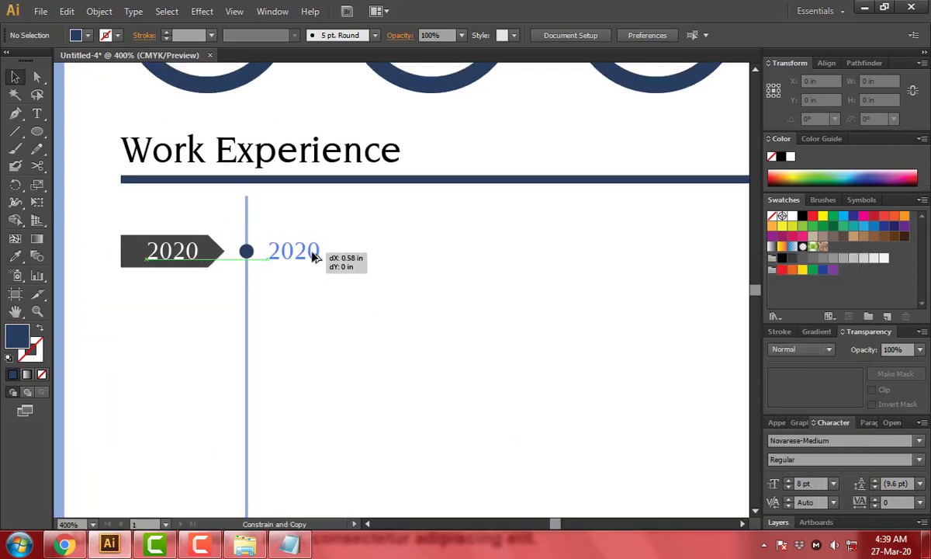
click(311, 251)
key(Escape)
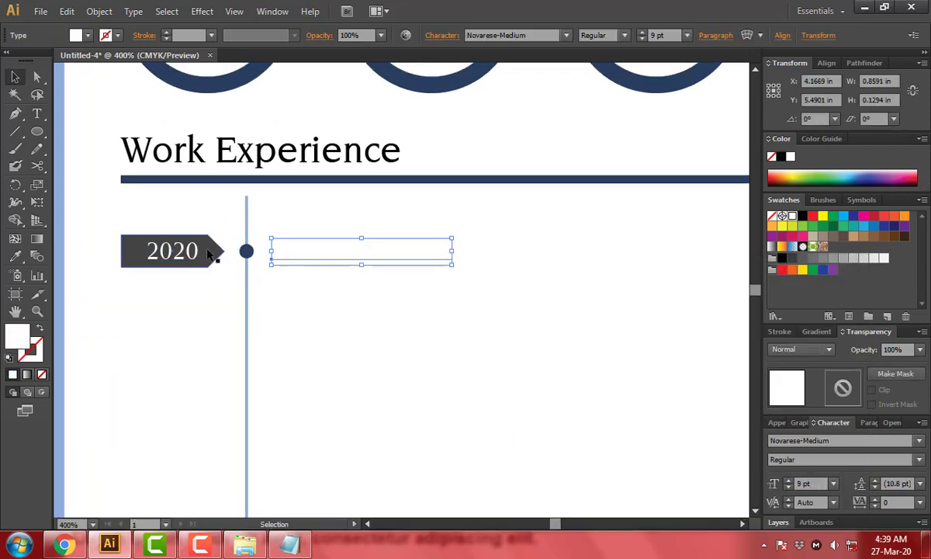
double_click(19, 332)
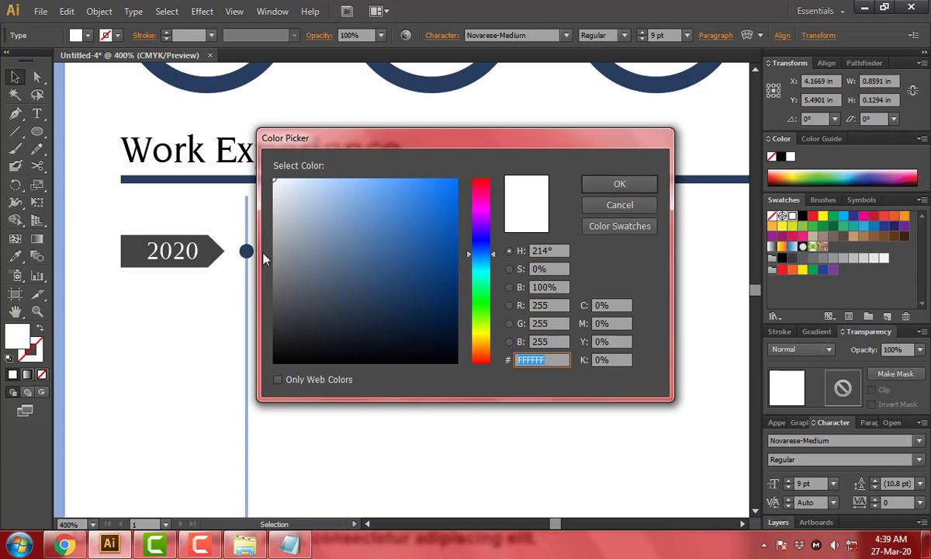
click(471, 340)
click(594, 207)
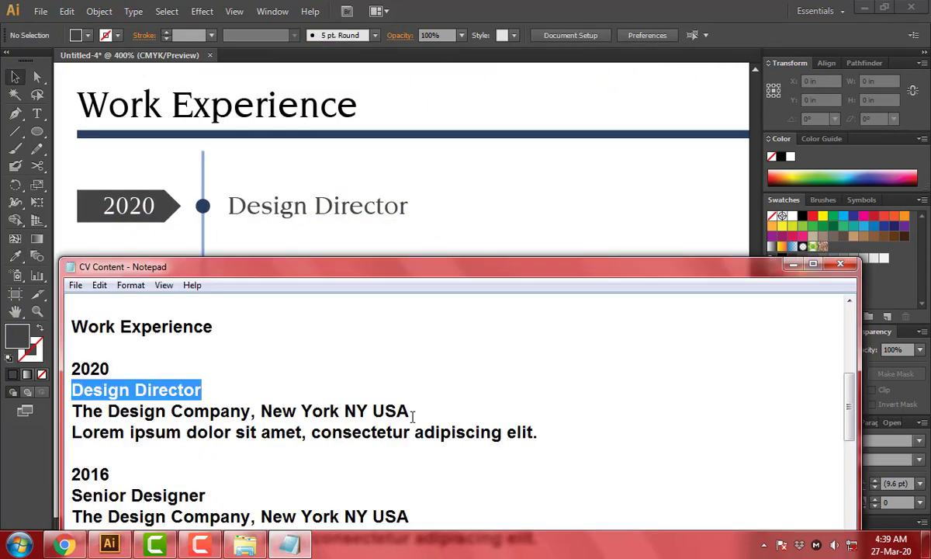
Duplicate Design Director below as the company and location line, scaled to about 6.47 pt.
drag(353, 215, 355, 249)
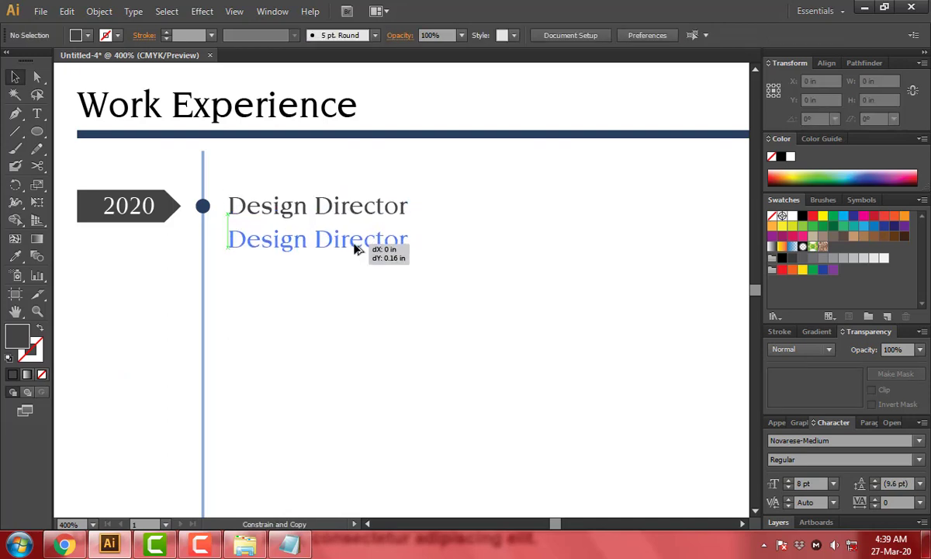
double_click(356, 240)
key(ctrl+a)
key(ctrl+v)
key(ctrl+a)
key(ctrl+shift+comma)
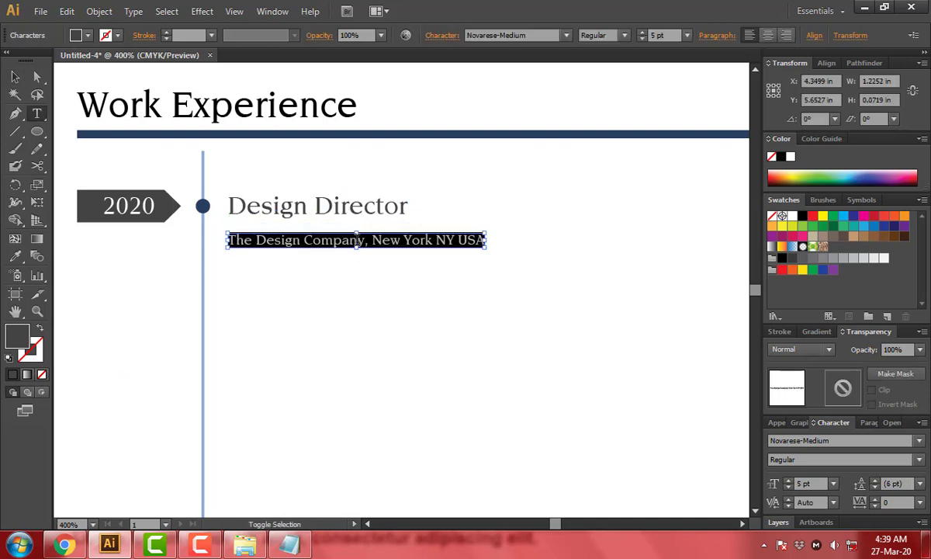
key(Escape)
drag(586, 230, 564, 238)
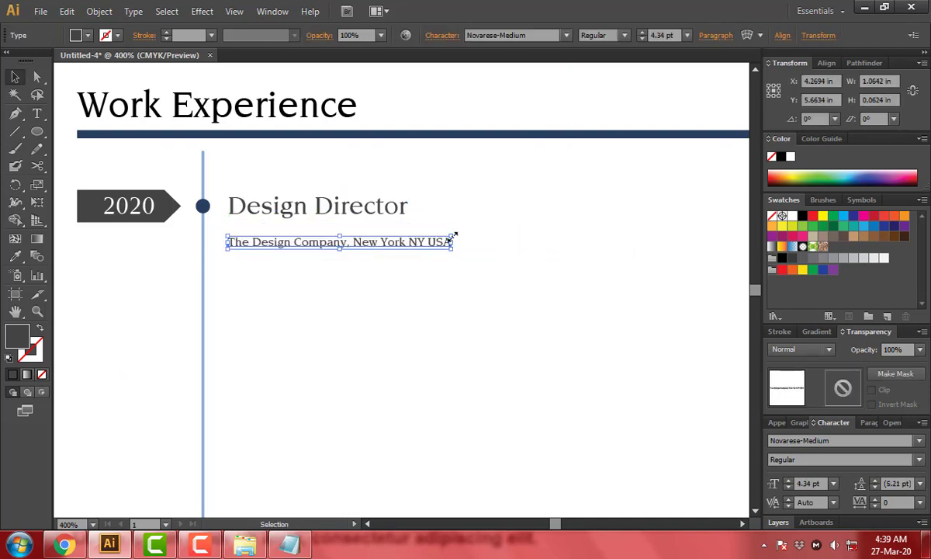
drag(452, 237, 495, 237)
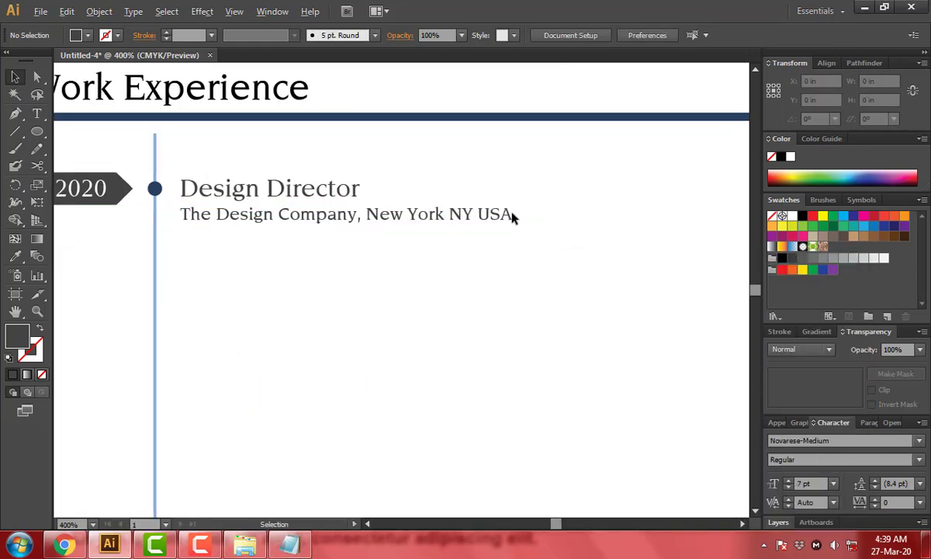
Duplicate the company line below and replace its text with the Lorem description sentence.
mouse_move(512, 217)
mouse_down()
mouse_move(508, 243)
mouse_move(458, 238)
mouse_up()
double_click(483, 243)
key(ctrl+a)
key(ctrl+v)
Match Design Director to the Work Experience heading style, keeping the company line unchanged.
click(272, 190)
click(271, 91)
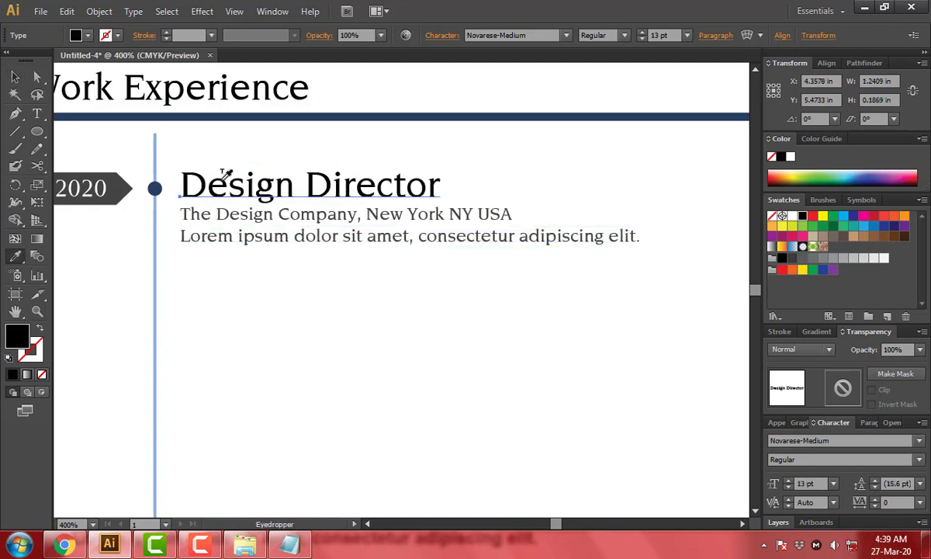
ctrl+click(384, 273)
drag(505, 305, 527, 320)
click(481, 228)
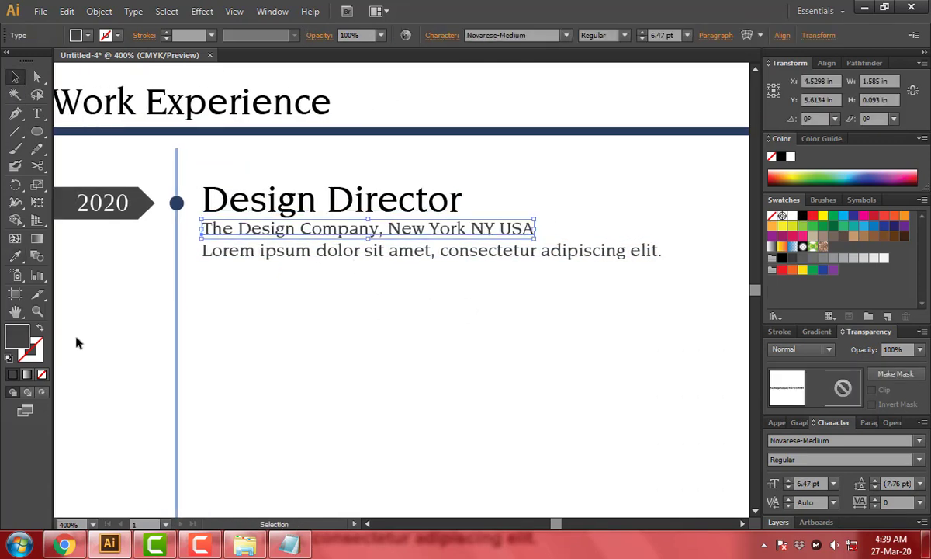
click(227, 189)
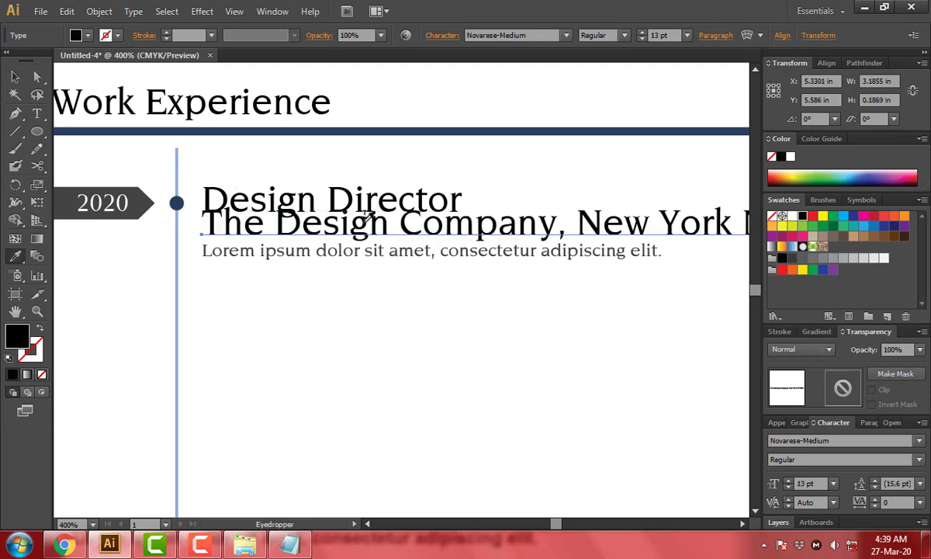
key(ctrl+z)
click(458, 303)
key(ctrl+minus)
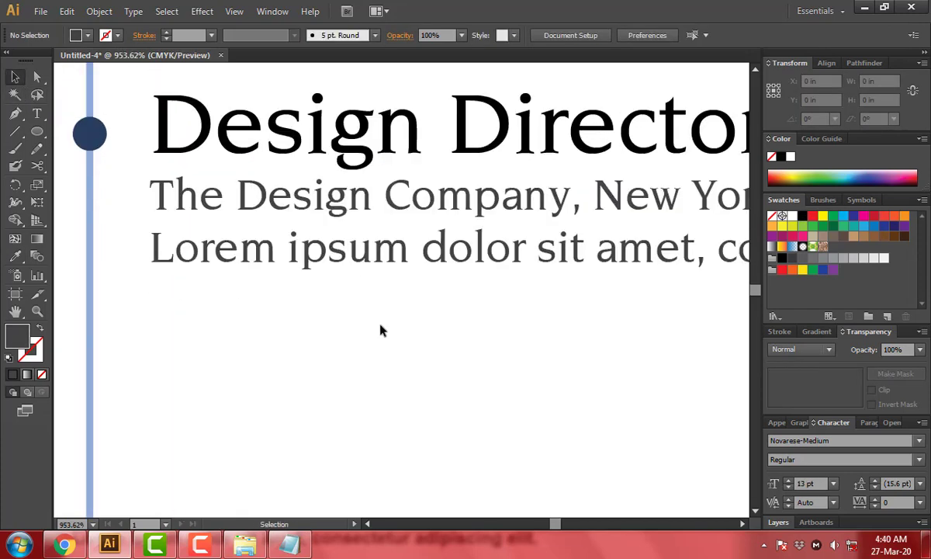
key(ctrl+minus)
key(ctrl+minus)
key(ctrl+minus)
Duplicate the 2020 entry's tag and texts twice, stacking three entries down the timeline.
scroll(487, 302, up, 3)
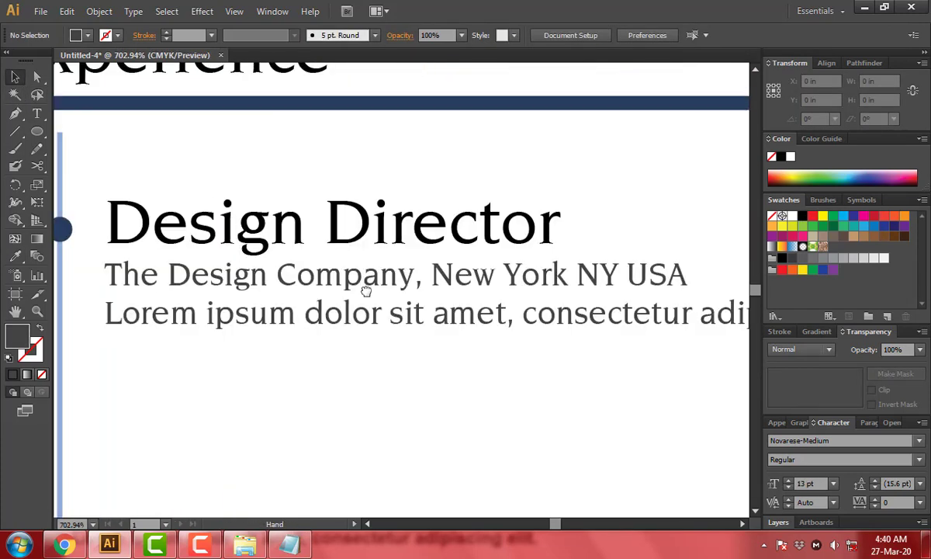
scroll(474, 270, down, 3)
click(221, 316)
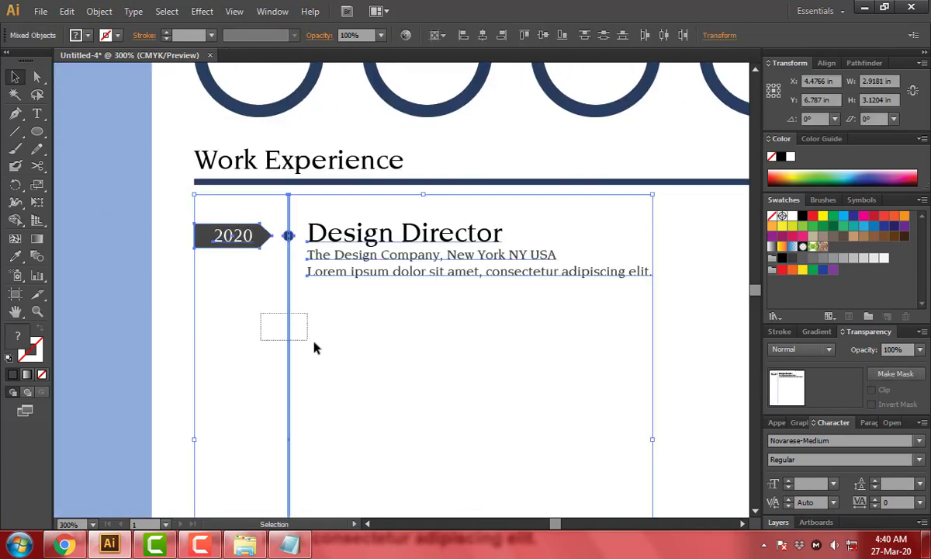
shift+click(288, 287)
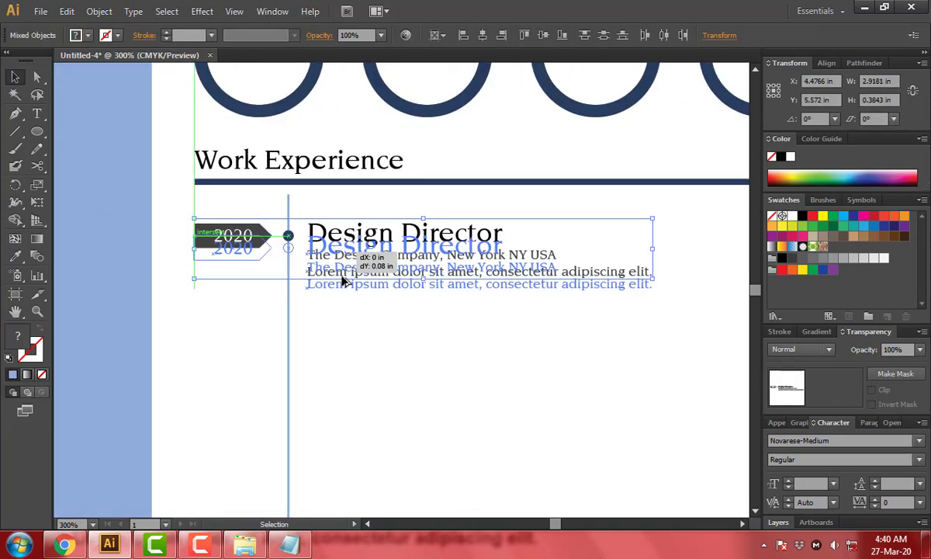
drag(339, 260, 339, 346)
key(ctrl+d)
key(ctrl+shift+a)
scroll(392, 336, down, 3)
scroll(392, 335, up, 2)
Change the middle entry's year tag to 2016, copied from the CV notes.
double_click(435, 190)
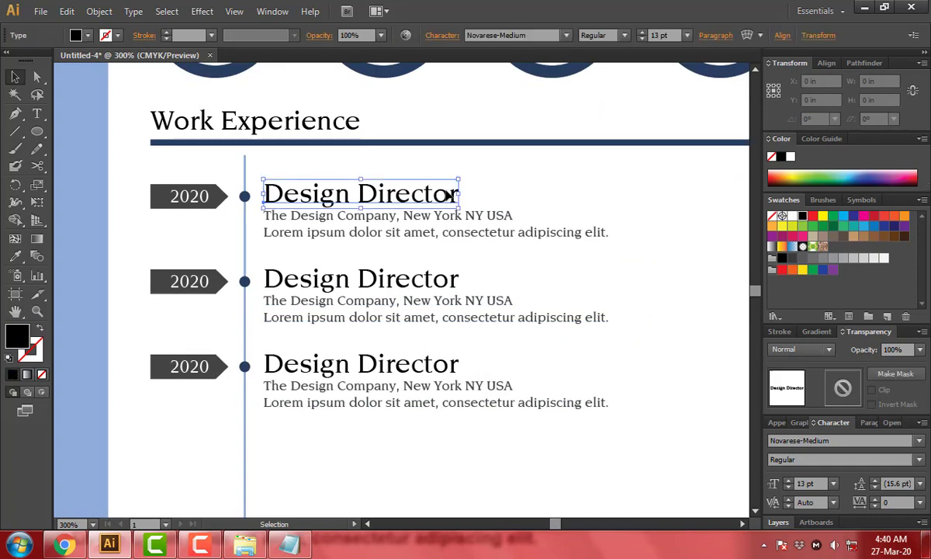
key(Escape)
key(alt+Tab)
key(Down)
key(Down)
key(shift+Home)
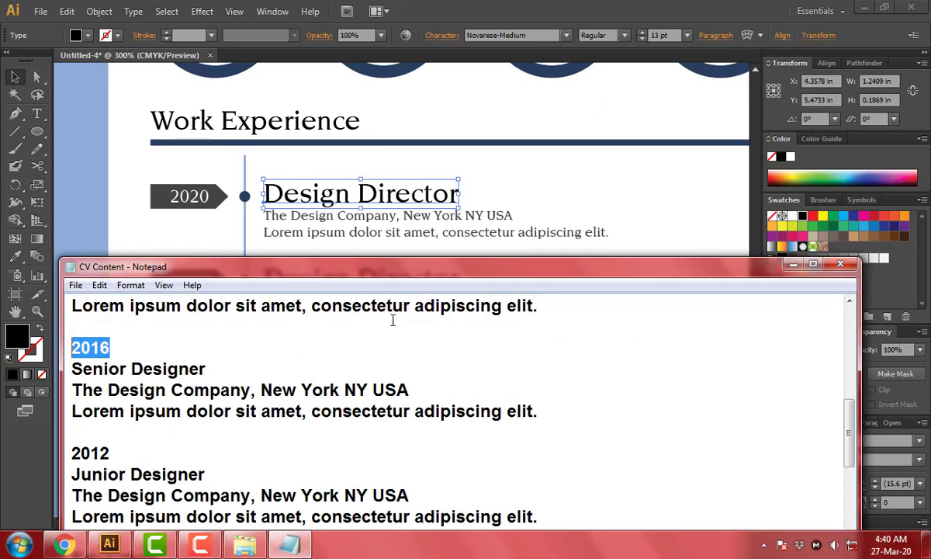
key(ctrl+c)
key(alt+Tab)
double_click(187, 281)
key(ctrl+v)
Replace the middle entry's title with Senior Designer from the notes.
key(alt+Tab)
key(Down)
key(shift+End)
key(ctrl+c)
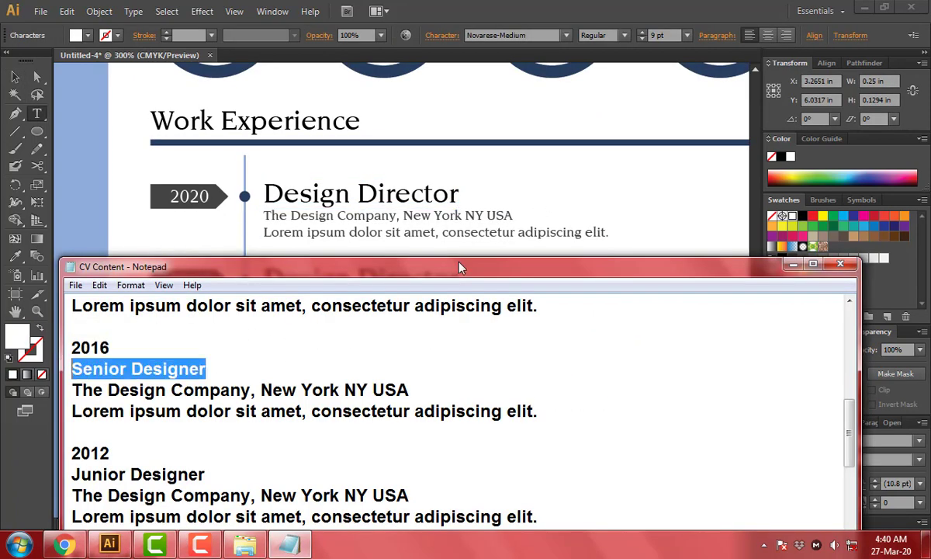
key(alt+Tab)
double_click(410, 276)
key(ctrl+v)
Replace the third entry's title with Junior Designer from the notes.
key(alt+Tab)
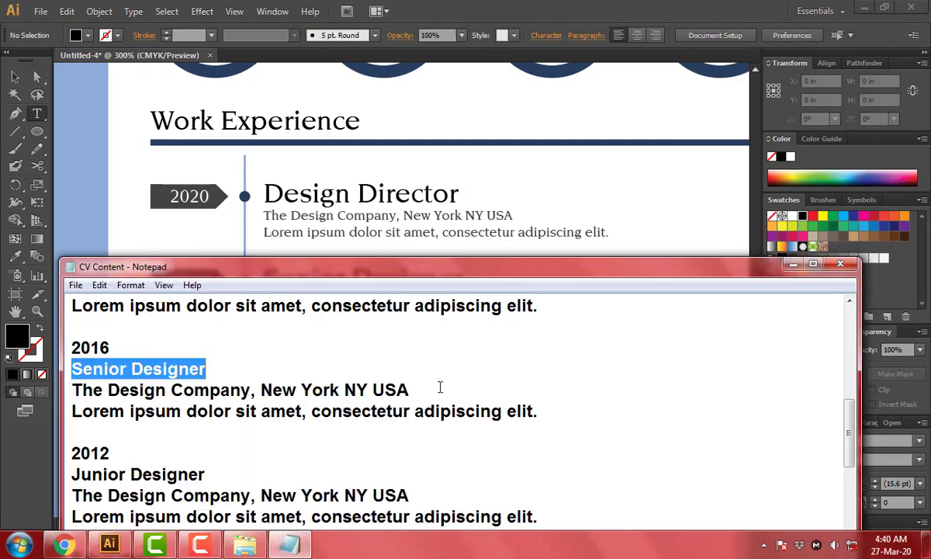
drag(208, 475, 71, 474)
key(ctrl+c)
key(alt+Tab)
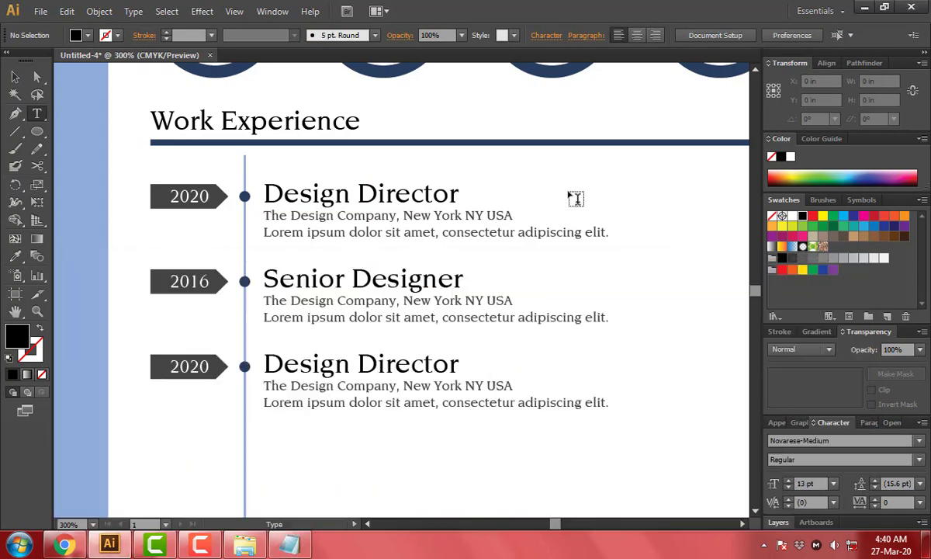
scroll(571, 197, down, 1)
double_click(437, 329)
key(ctrl+v)
Set the third entry's year tag to 2012 and zoom out over the whole timeline.
key(alt+Tab)
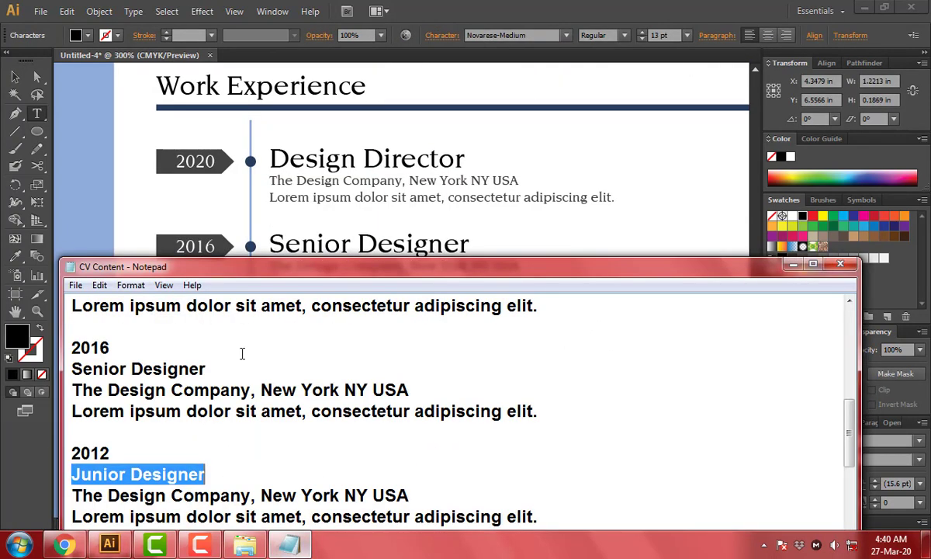
key(Up)
key(shift+End)
key(ctrl+c)
key(alt+Tab)
click(202, 331)
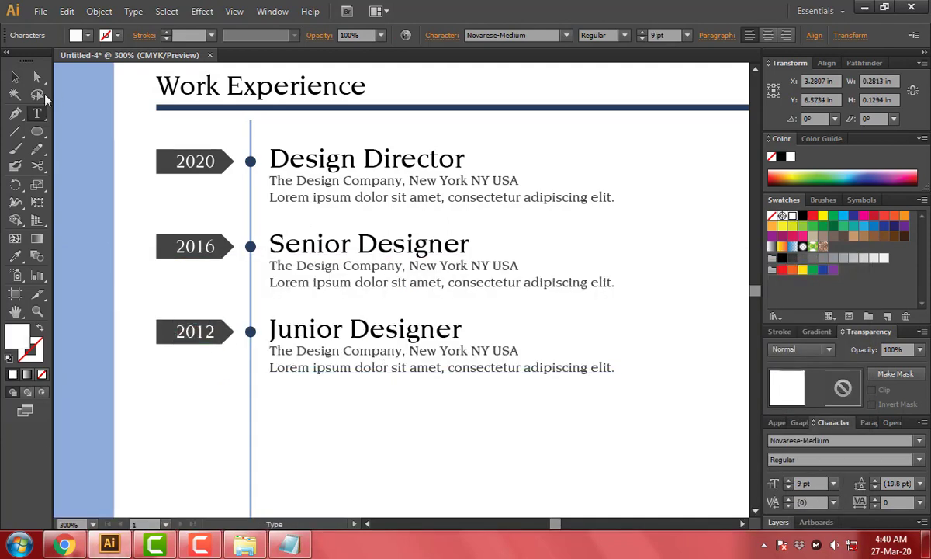
click(15, 77)
scroll(493, 291, down, 1)
key(ctrl+minus)
key(ctrl+minus)
click(251, 326)
Shorten the vertical timeline line so it ends just below the 2012 entry.
drag(252, 353, 252, 400)
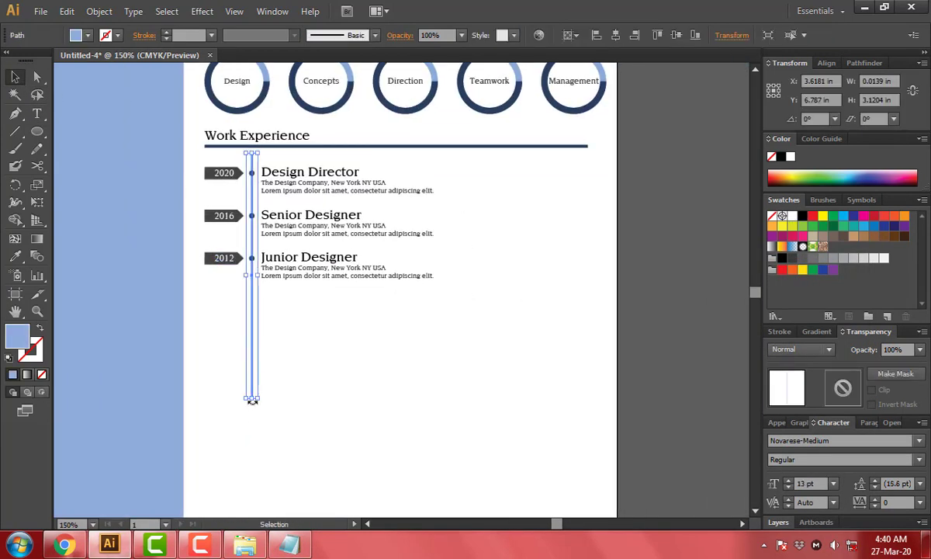
drag(252, 318, 252, 293)
click(347, 291)
scroll(385, 343, down, 1)
key(alt+Tab)
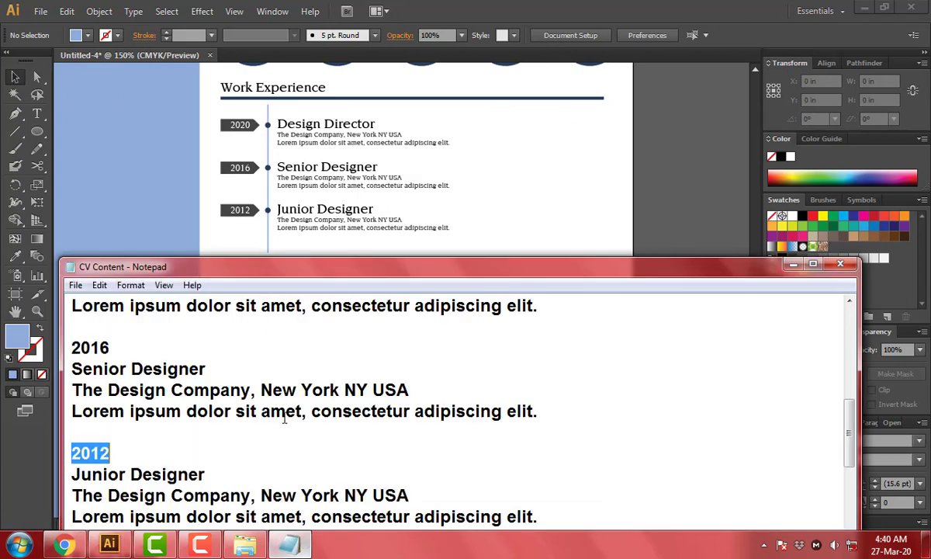
scroll(240, 419, down, 3)
scroll(166, 375, down, 1)
click(543, 205)
scroll(527, 213, up, 2)
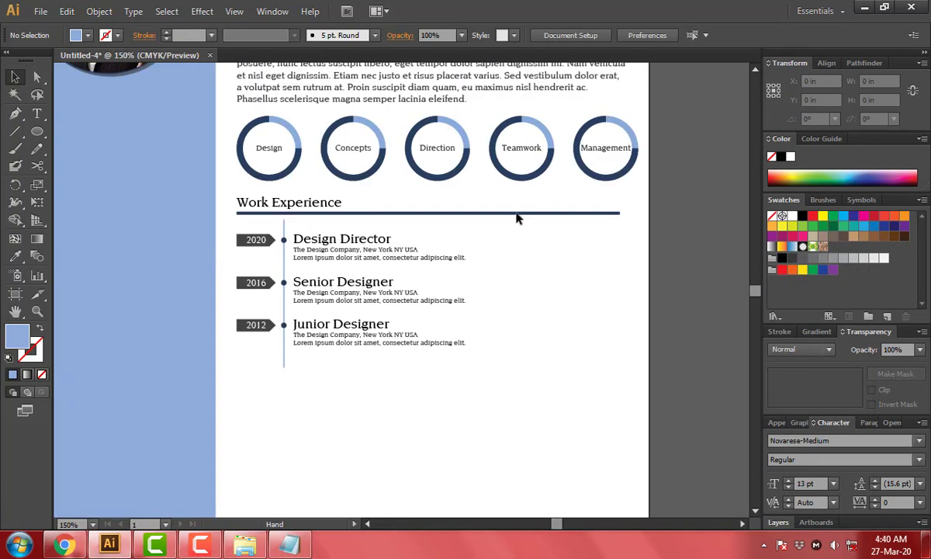
Copy the Work Experience heading and rule further down and retitle the copy Education.
click(320, 217)
click(312, 217)
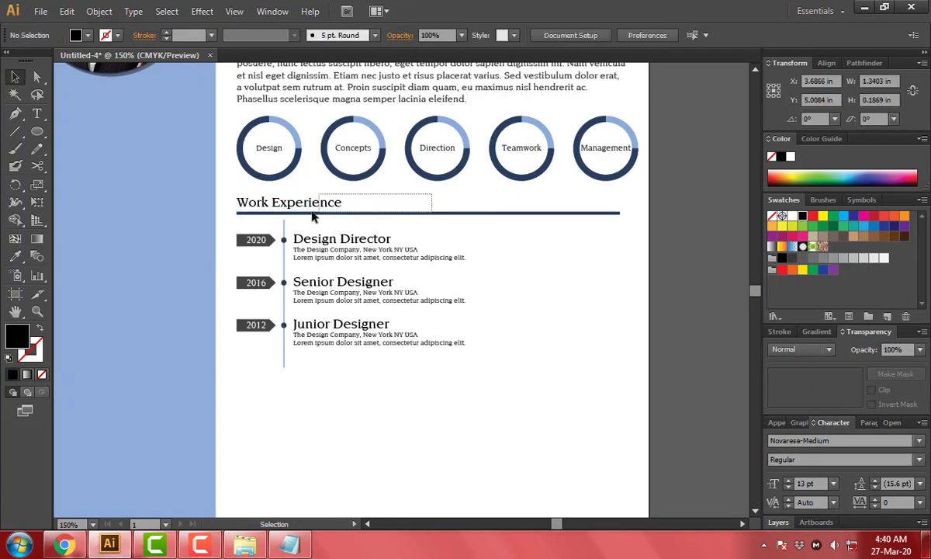
mouse_move(334, 218)
mouse_down()
mouse_move(337, 411)
mouse_move(360, 413)
mouse_up()
scroll(365, 388, down, 1)
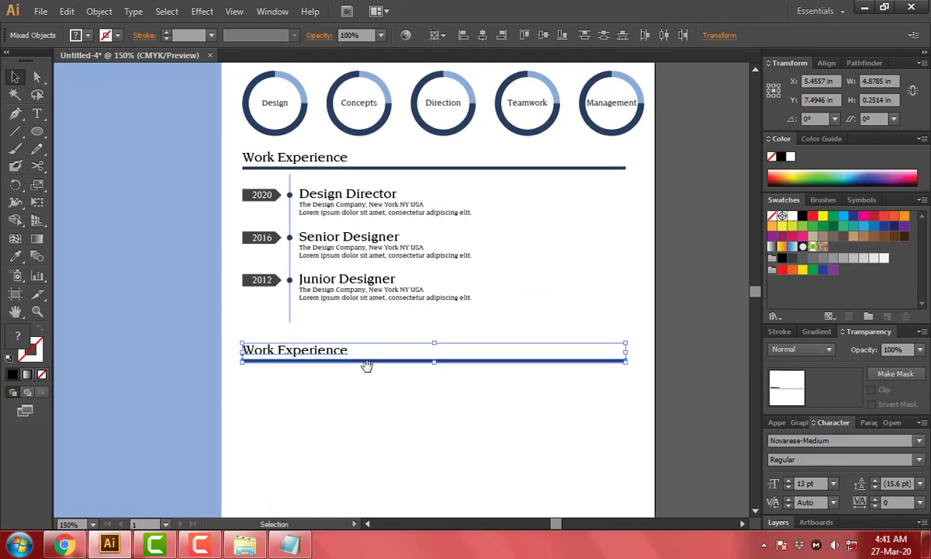
double_click(326, 350)
key(ctrl+a)
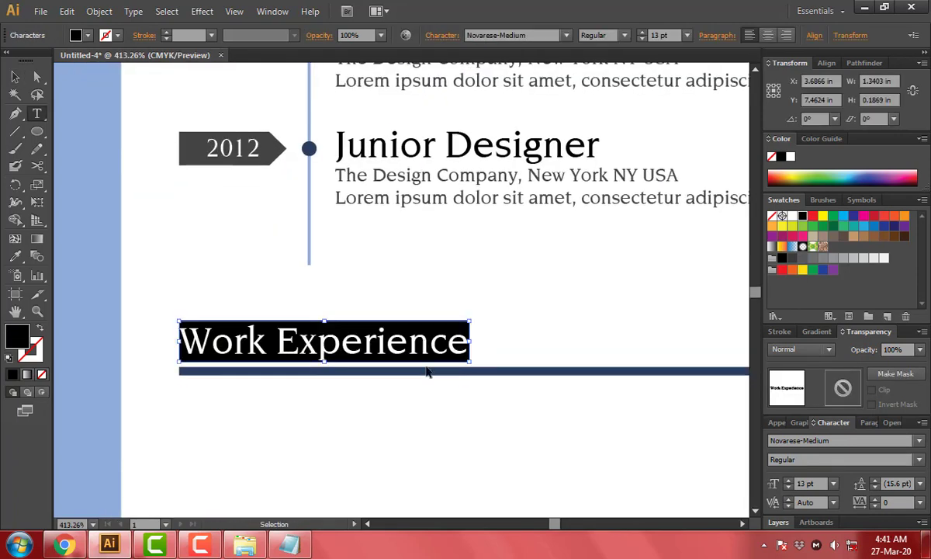
key(ctrl+v)
key(alt+Tab)
click(15, 78)
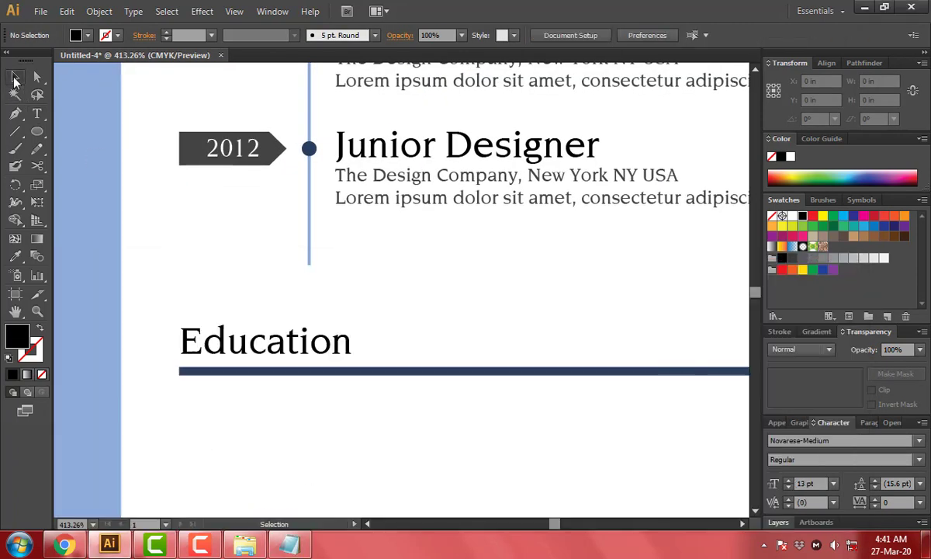
scroll(356, 267, down, 5)
Copy the whole Work Experience timeline down beneath the Education heading.
scroll(285, 202, right, 2)
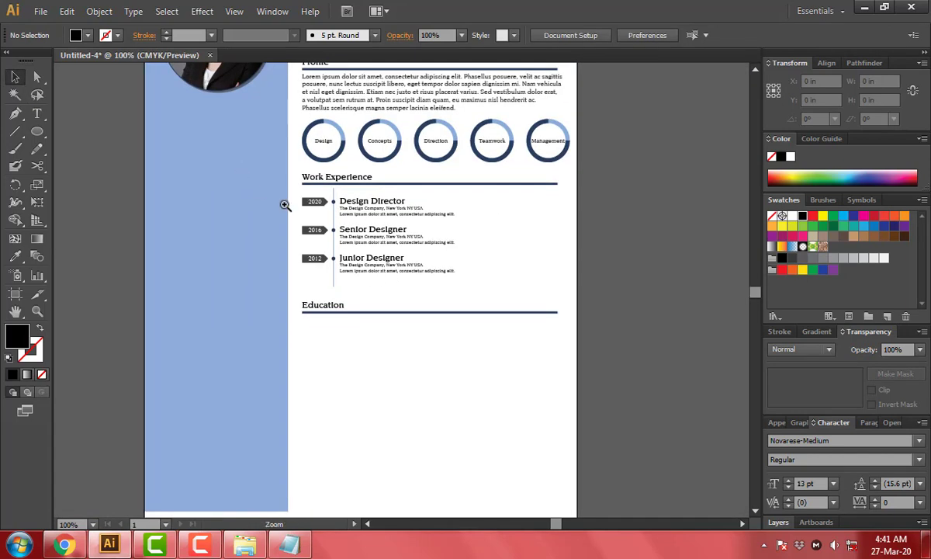
scroll(285, 202, up, 3)
mouse_move(459, 310)
mouse_down()
mouse_move(132, 196)
mouse_move(199, 186)
mouse_up()
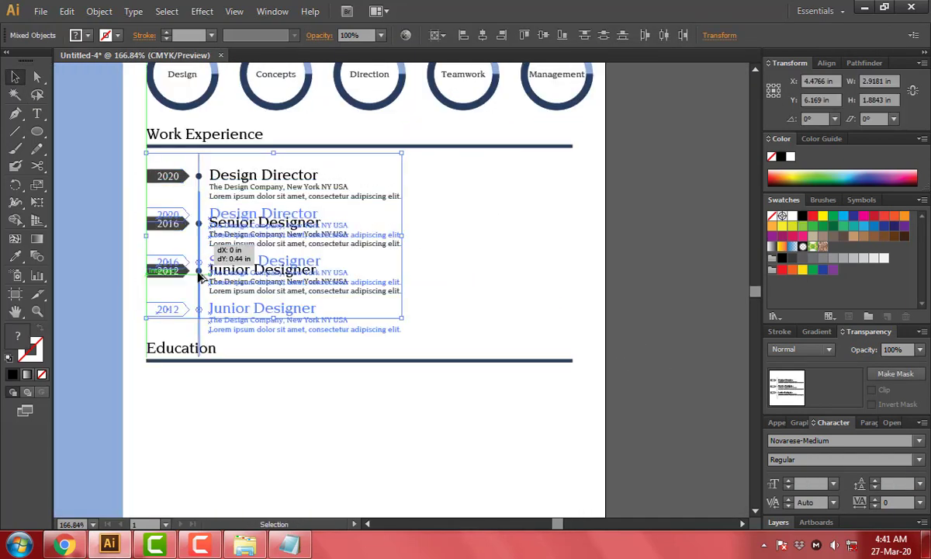
drag(199, 223, 202, 437)
scroll(343, 346, down, 2)
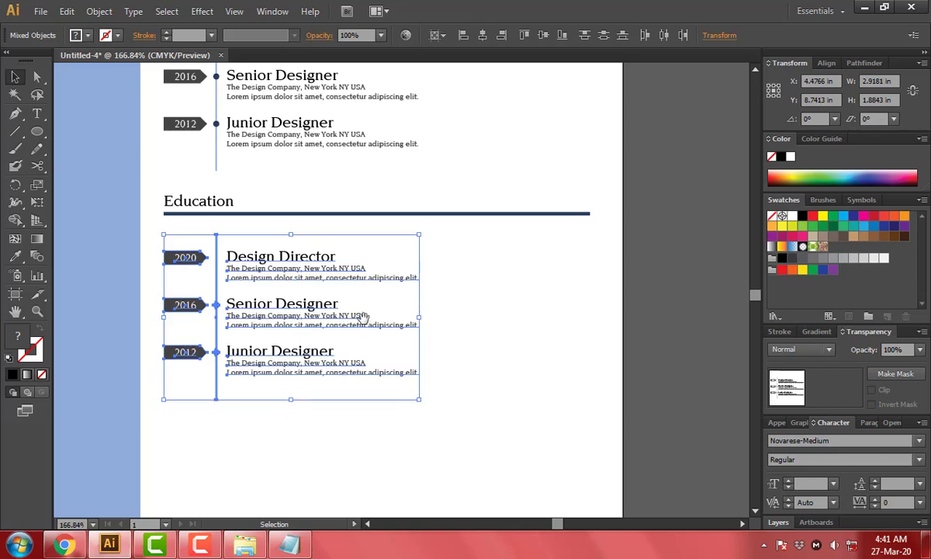
click(478, 373)
drag(478, 373, 147, 174)
Retitle the first Education entry M.A Graphics, copied from the CV notes.
click(289, 544)
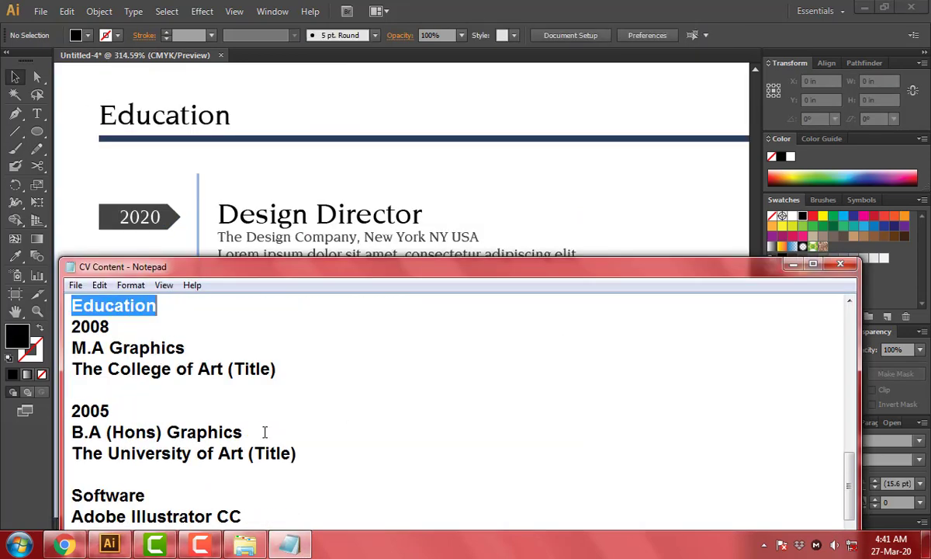
drag(192, 347, 71, 346)
key(ctrl+c)
key(alt+Tab)
triple_click(405, 213)
key(ctrl+v)
key(alt+Tab)
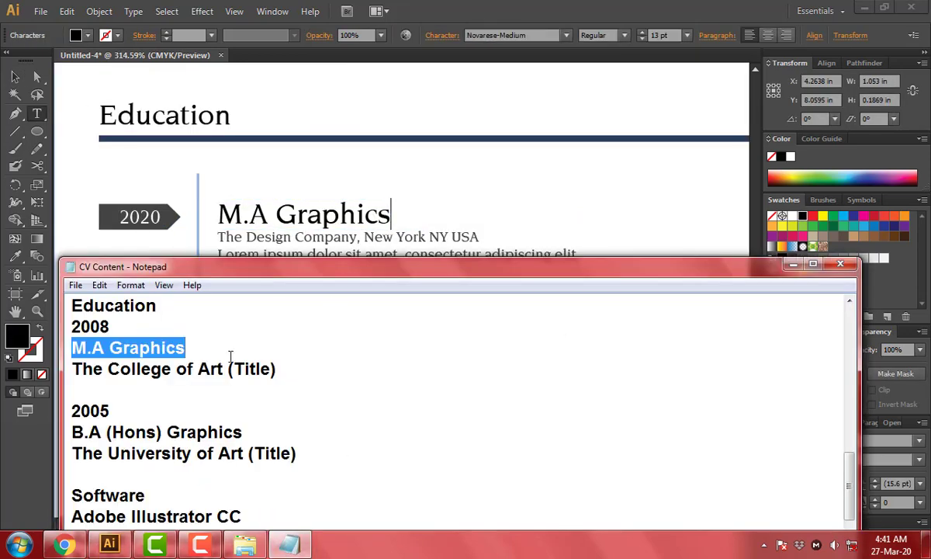
Replace the company line under M.A Graphics with The College of Art (Title).
click(73, 370)
key(alt+Tab)
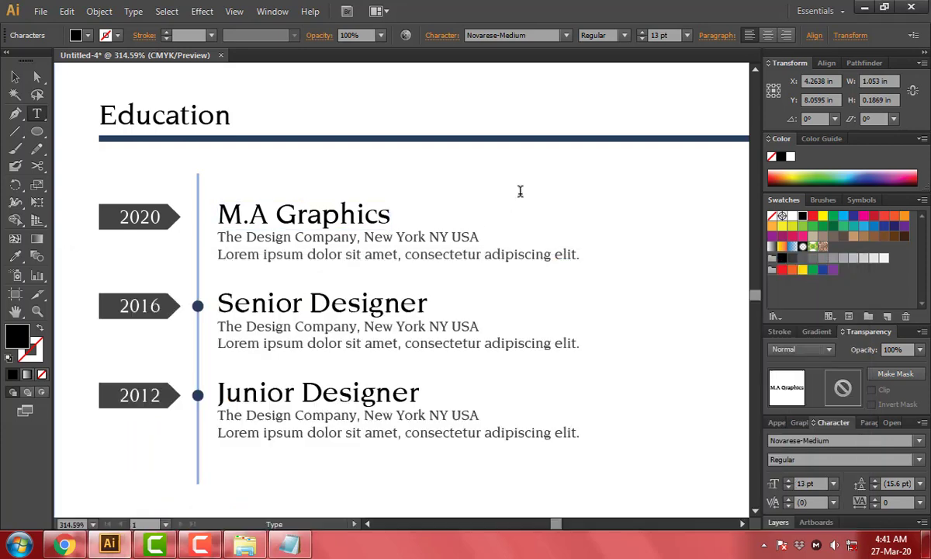
triple_click(462, 237)
key(ctrl+v)
key(Escape)
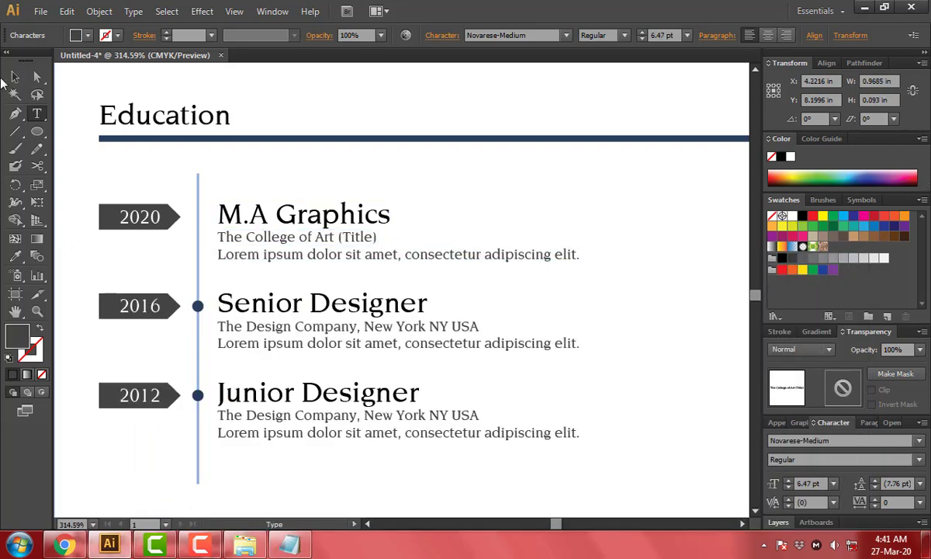
Trim the first Education entry's Lorem sentence down to one short line.
scroll(399, 217, down, 1)
drag(405, 236, 589, 239)
key(BackSpace)
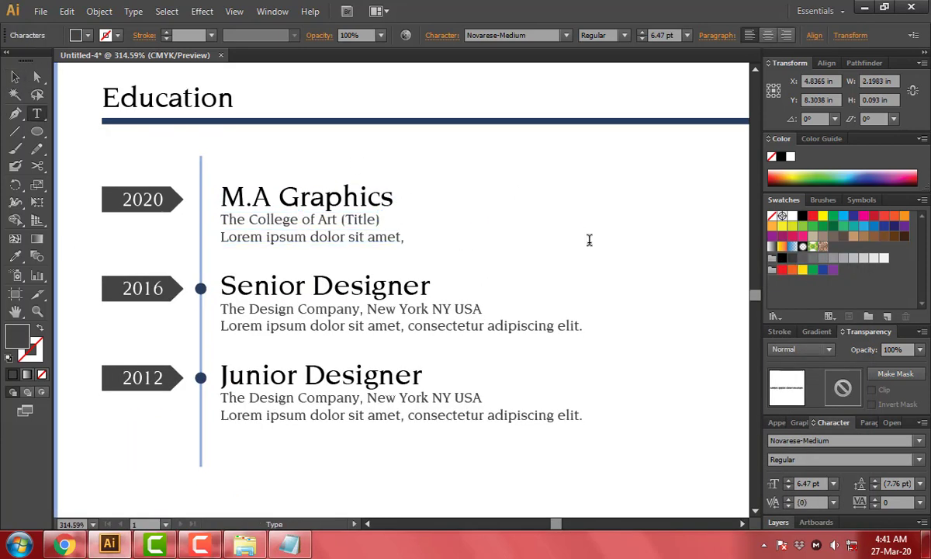
text(.)
click(14, 77)
click(477, 216)
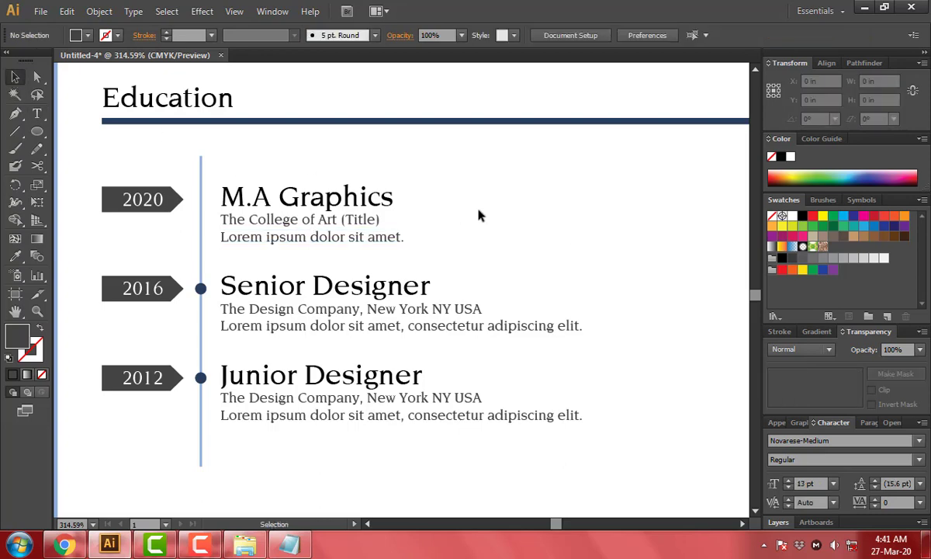
click(764, 546)
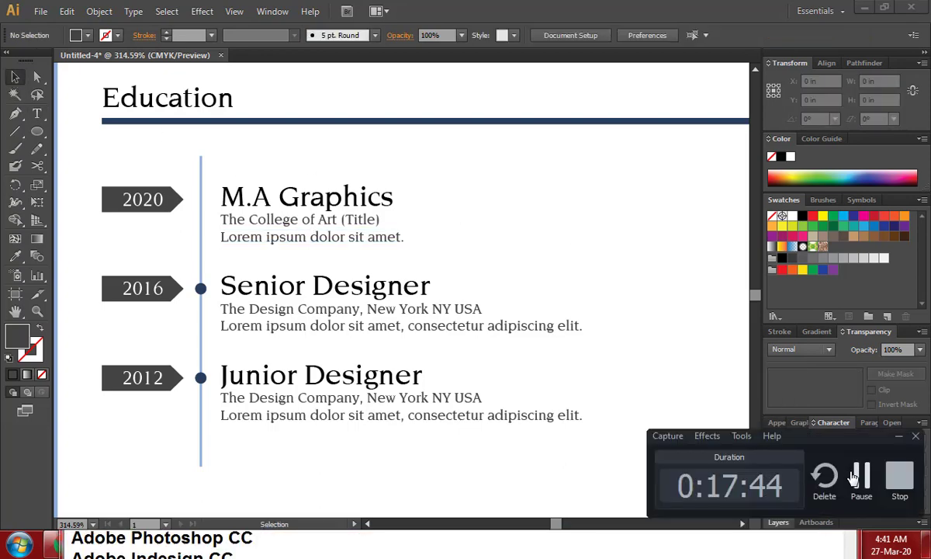
mouse_move(607, 322)
mouse_down()
mouse_move(613, 200)
mouse_move(597, 209)
mouse_up()
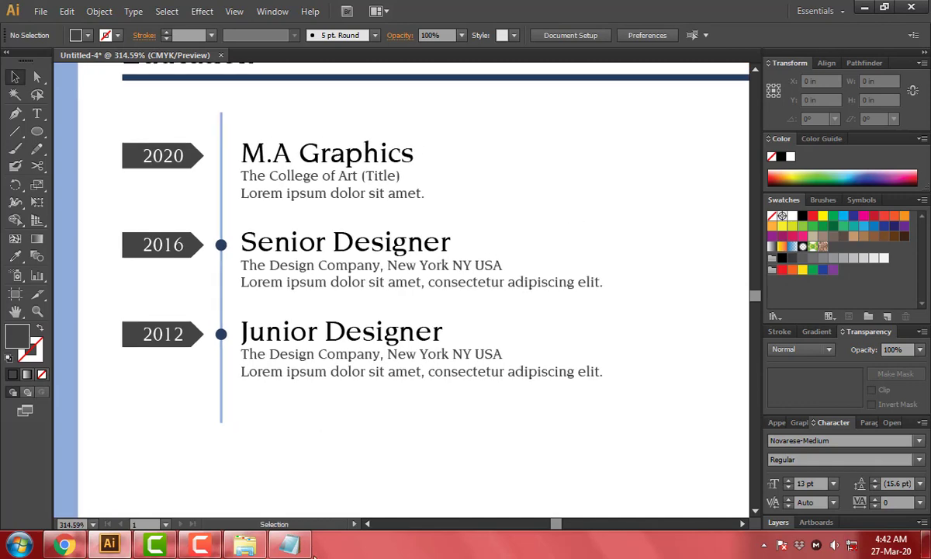
Change the Education date tags from 2020 and 2016 to 2008 and 2005.
click(288, 544)
double_click(90, 327)
key(ctrl+c)
double_click(163, 155)
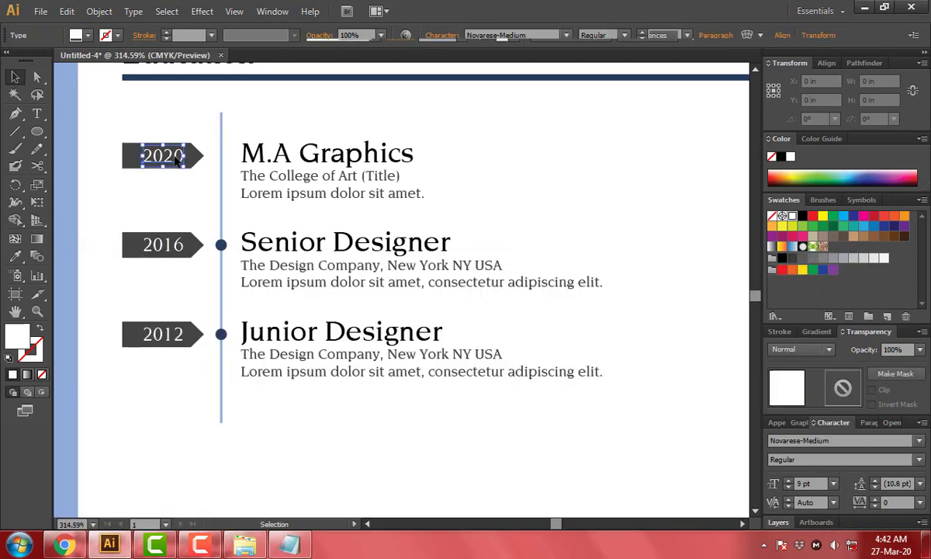
key(ctrl+v)
click(289, 544)
key(ctrl+c)
double_click(163, 244)
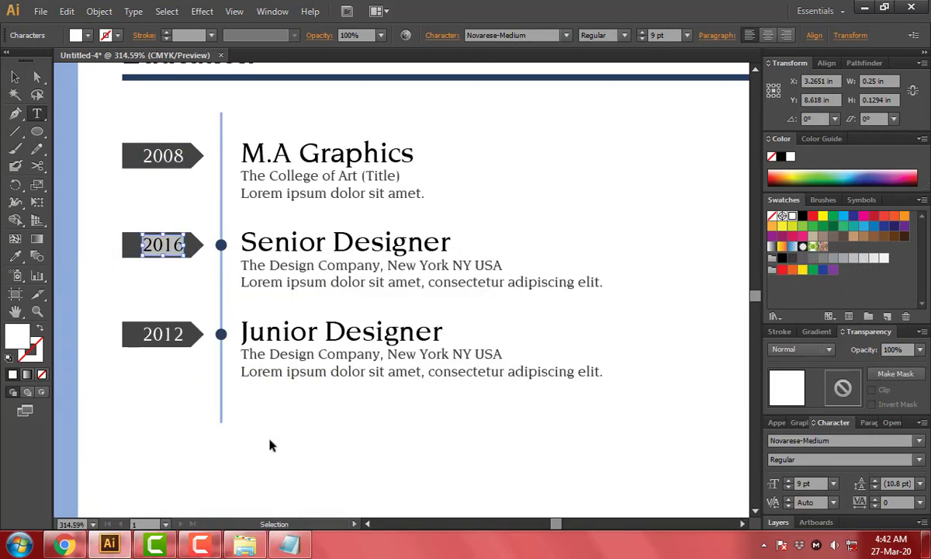
key(ctrl+v)
click(289, 544)
Retitle the second entry B.A (Hons) Graphics at The University of Art (Title) and trim its description.
drag(242, 433, 118, 432)
click(109, 544)
triple_click(383, 253)
key(ctrl+v)
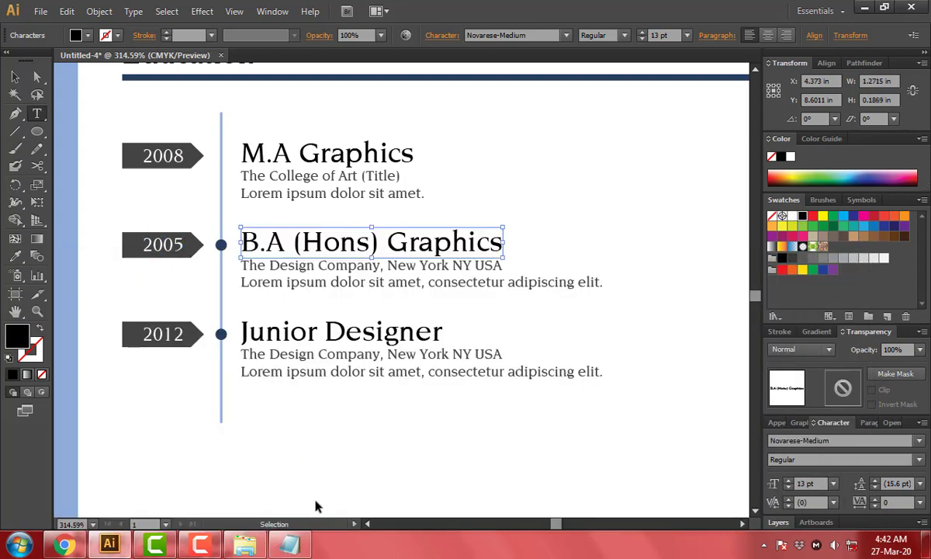
click(288, 544)
click(194, 450)
click(109, 544)
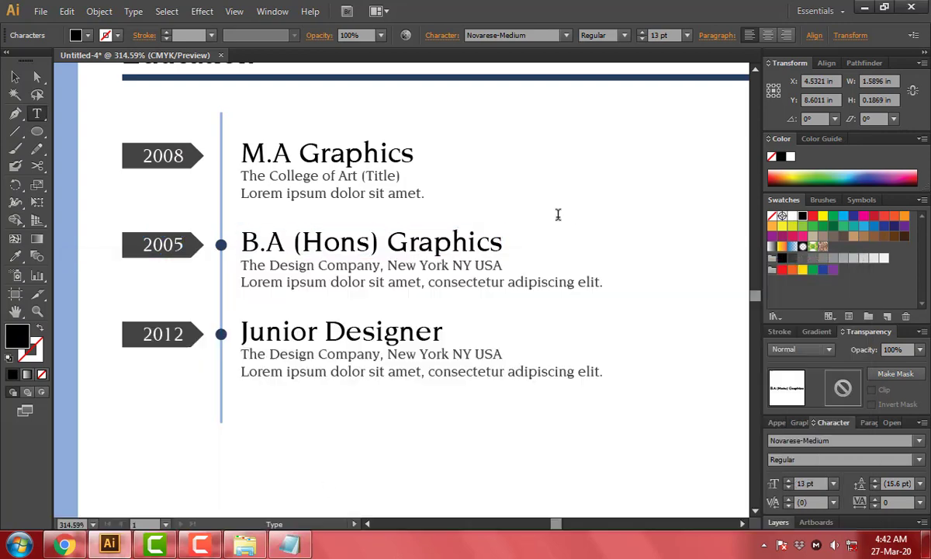
triple_click(480, 264)
key(ctrl+v)
drag(421, 281, 599, 284)
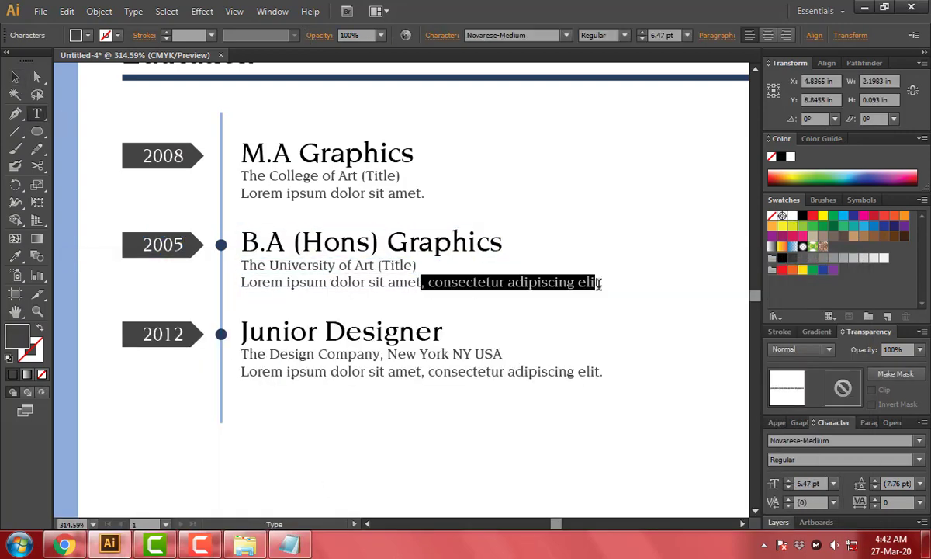
text(.)
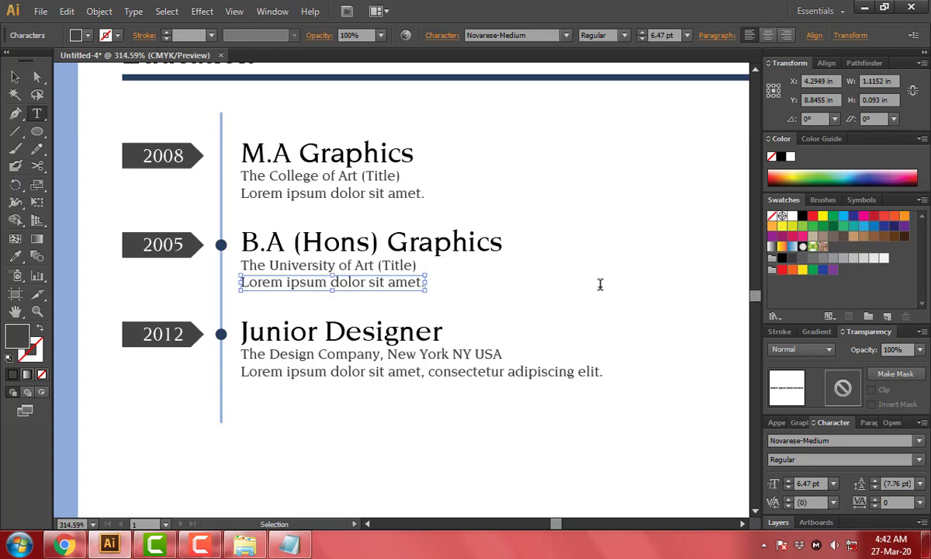
Delete the Junior Designer entry with its 2012 tag and dot, and shorten the timeline line.
drag(556, 325, 588, 260)
key(Escape)
key(Delete)
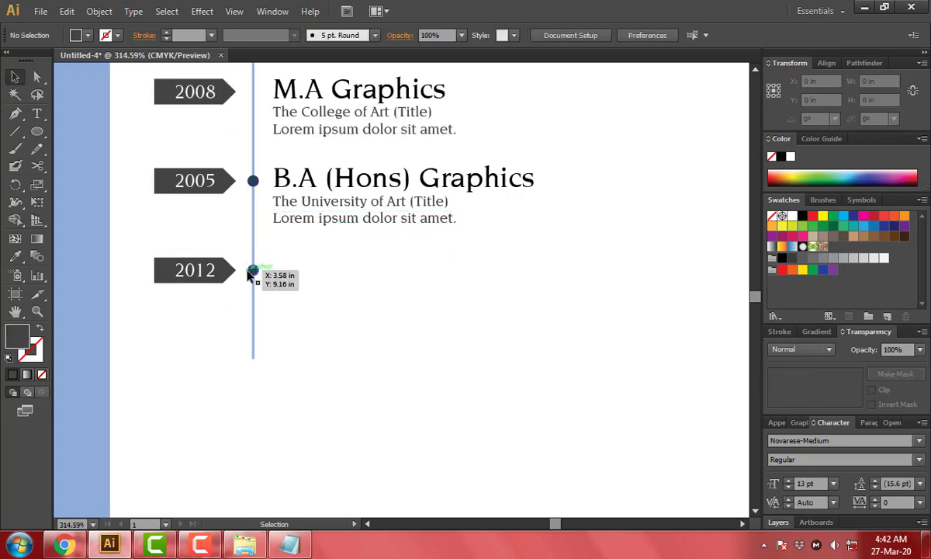
click(254, 270)
key(Delete)
drag(248, 246, 160, 321)
key(Delete)
click(252, 353)
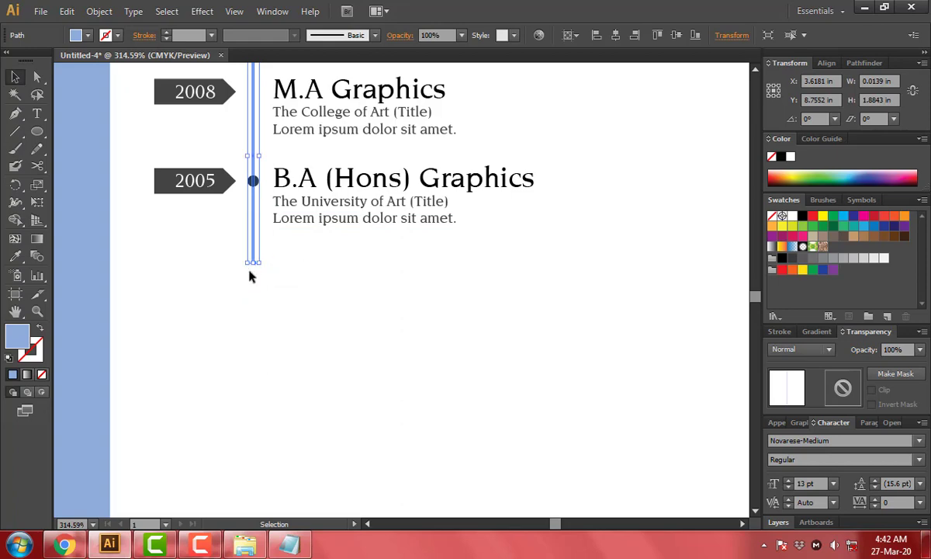
click(250, 277)
key(ctrl+minus)
key(ctrl+minus)
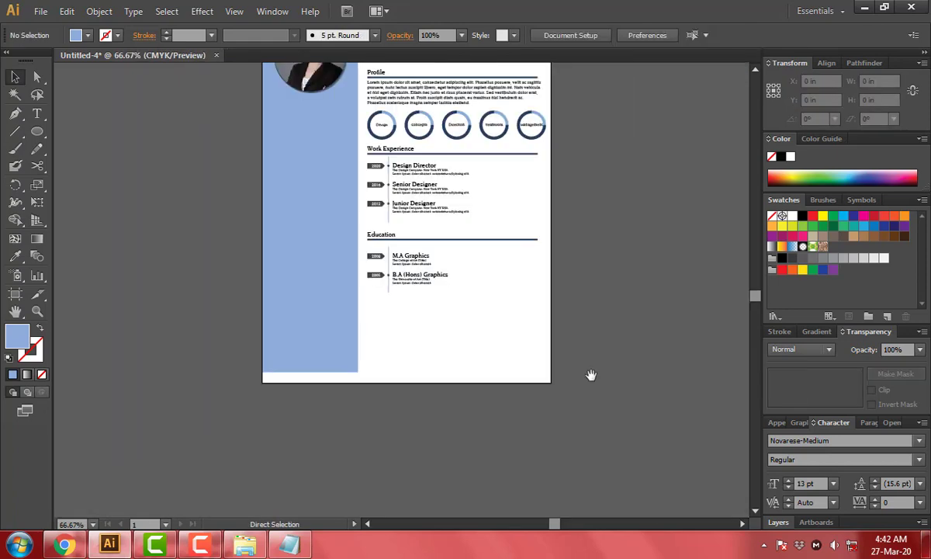
Stretch the blue sidebar rectangle down to the bottom of the page.
drag(312, 381, 291, 395)
key(ctrl+shift+a)
key(ctrl+plus)
mouse_move(411, 368)
mouse_down()
mouse_move(502, 307)
mouse_move(427, 447)
mouse_up()
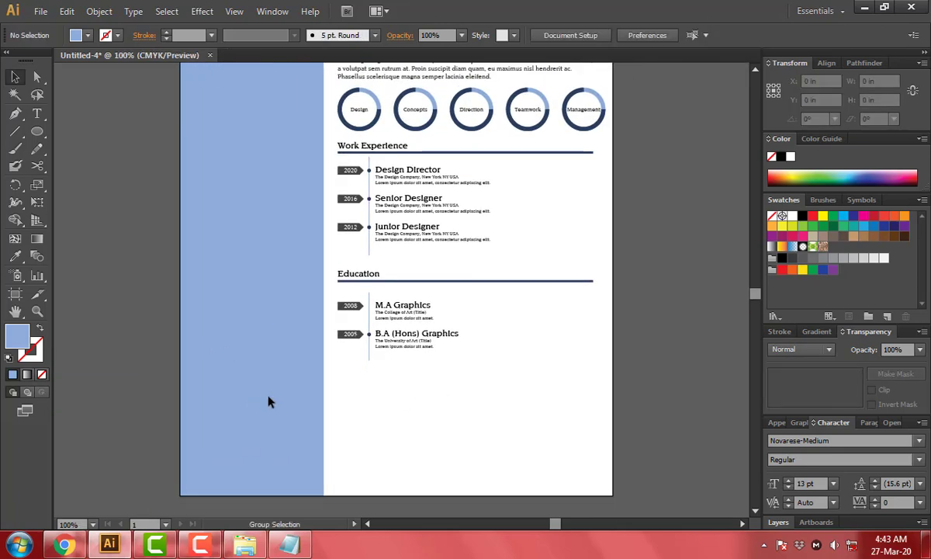
drag(485, 343, 440, 380)
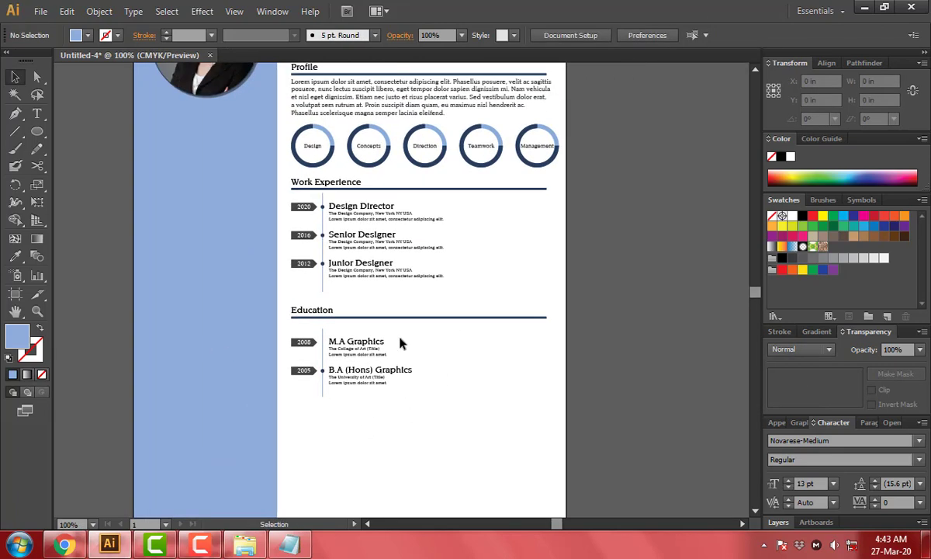
scroll(417, 276, up, 3)
Duplicate the Education heading and rule below the timeline entries.
click(289, 544)
drag(330, 270, 358, 203)
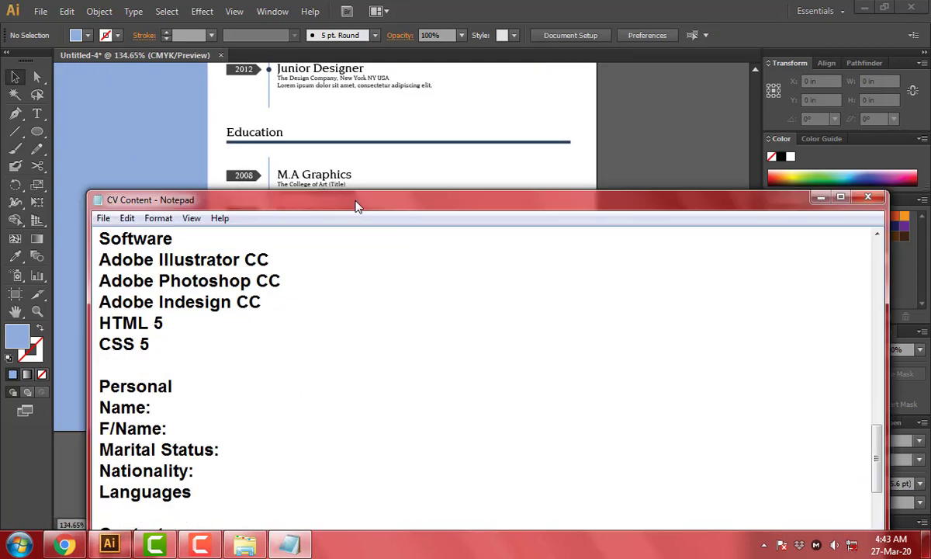
scroll(193, 316, up, 1)
double_click(163, 303)
click(434, 172)
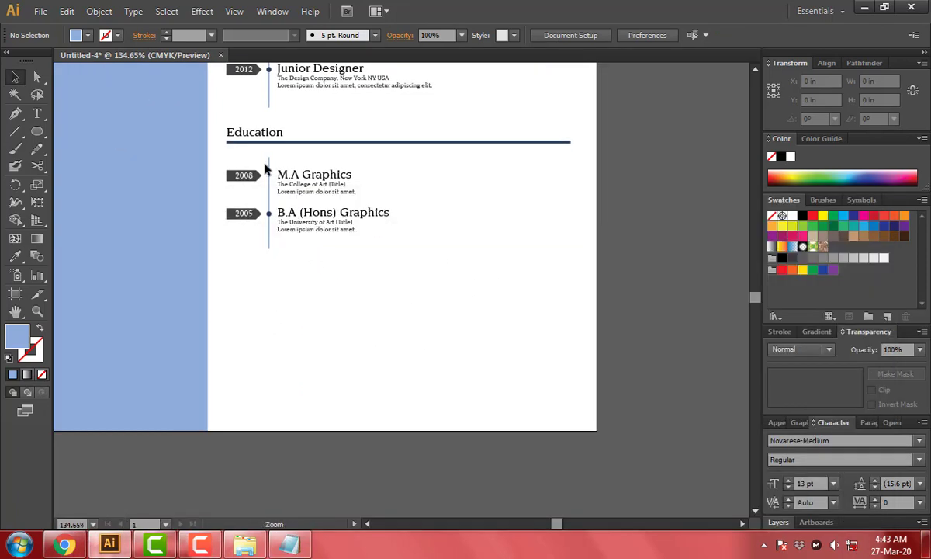
drag(434, 147, 435, 272)
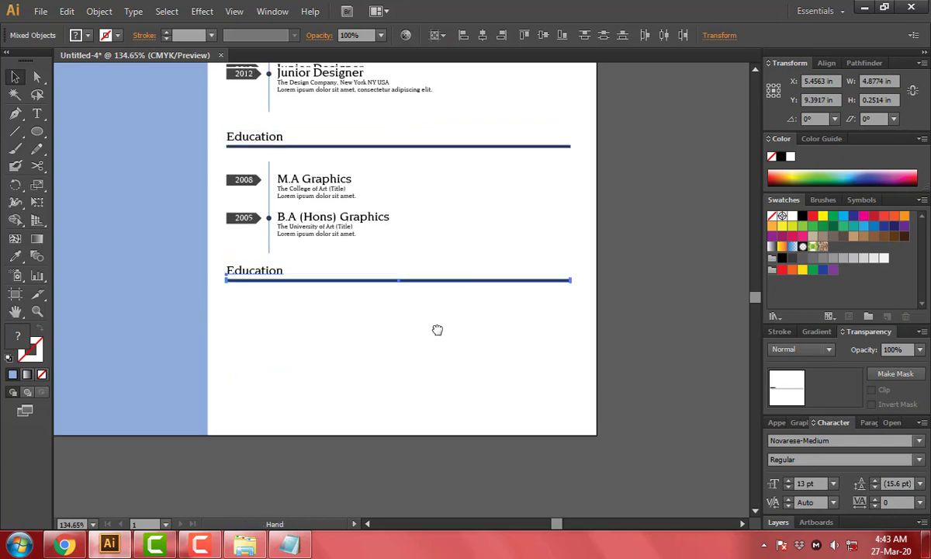
Retitle the copied Education heading to Software.
scroll(437, 328, up, 2)
drag(558, 352, 601, 352)
click(290, 545)
click(457, 150)
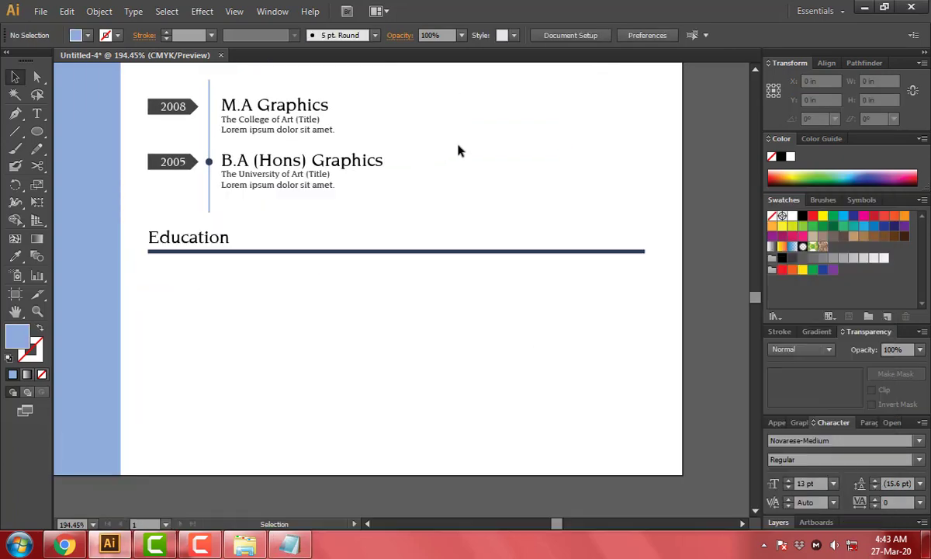
double_click(220, 244)
click(272, 544)
drag(281, 322, 97, 323)
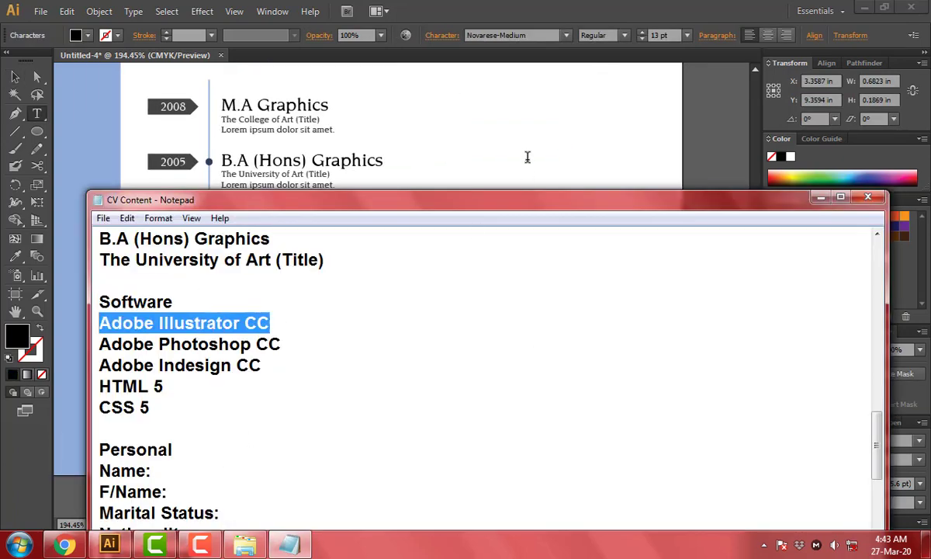
click(526, 156)
text(v)
Draw a bar under the Software heading, fill it with the timeline's light blue, and position it.
scroll(177, 293, up, 3)
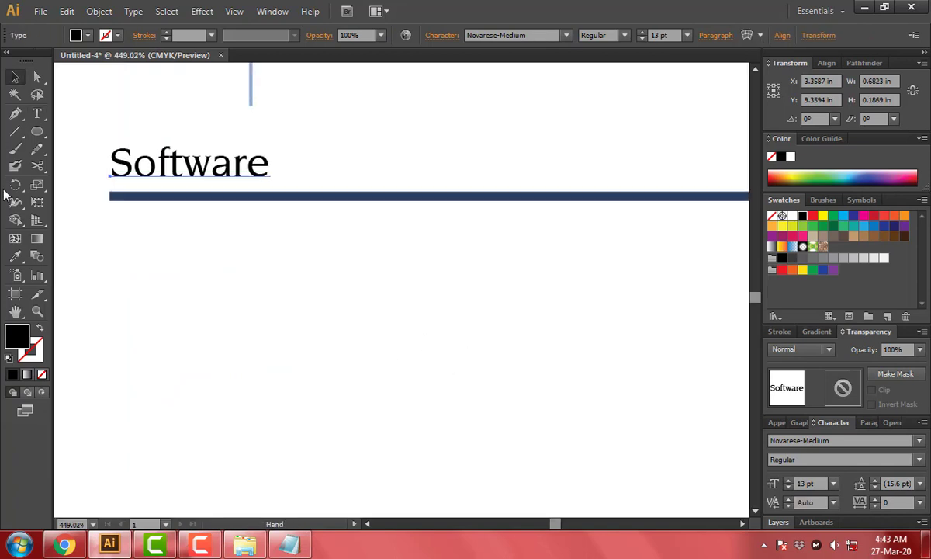
drag(36, 132, 70, 136)
drag(115, 235, 471, 274)
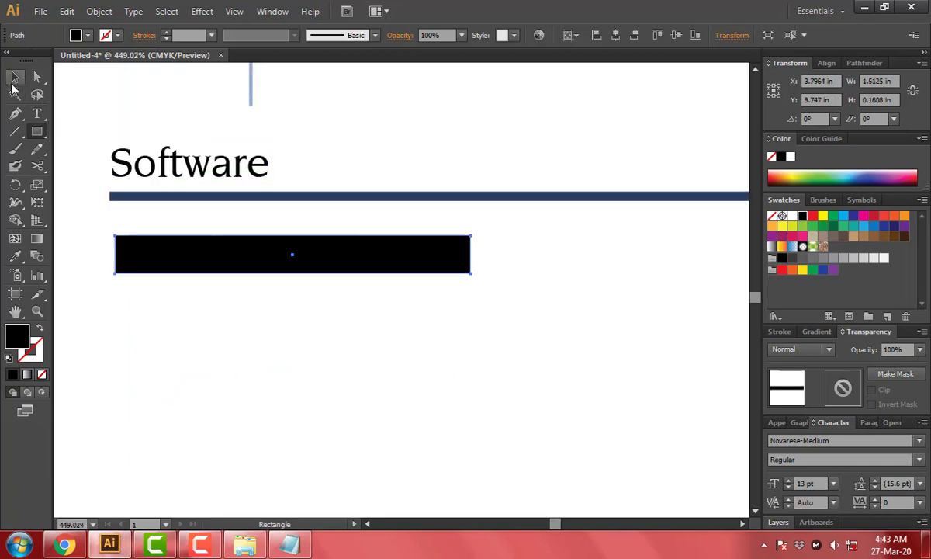
key(i)
click(250, 85)
key(v)
mouse_move(171, 247)
mouse_down()
mouse_move(315, 298)
mouse_move(343, 328)
mouse_up()
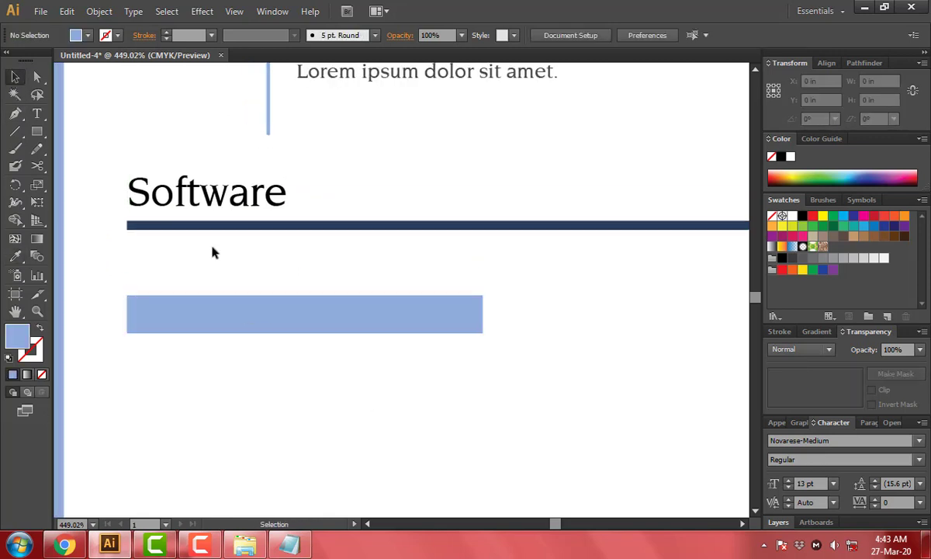
Duplicate a Lorem ipsum text line down toward the bar to reuse as a label.
scroll(215, 252, up, 1)
click(465, 114)
drag(462, 116, 655, 364)
Replace the copied Lorem text with Adobe Illustrator CC from the notes.
click(281, 549)
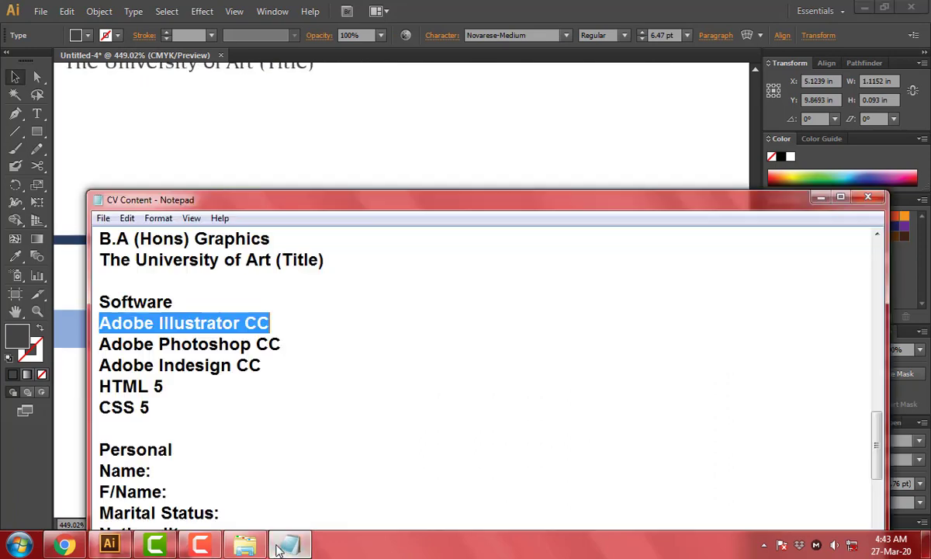
key(ctrl+c)
key(alt+Tab)
key(ctrl+a)
key(ctrl+v)
key(ctrl+minus)
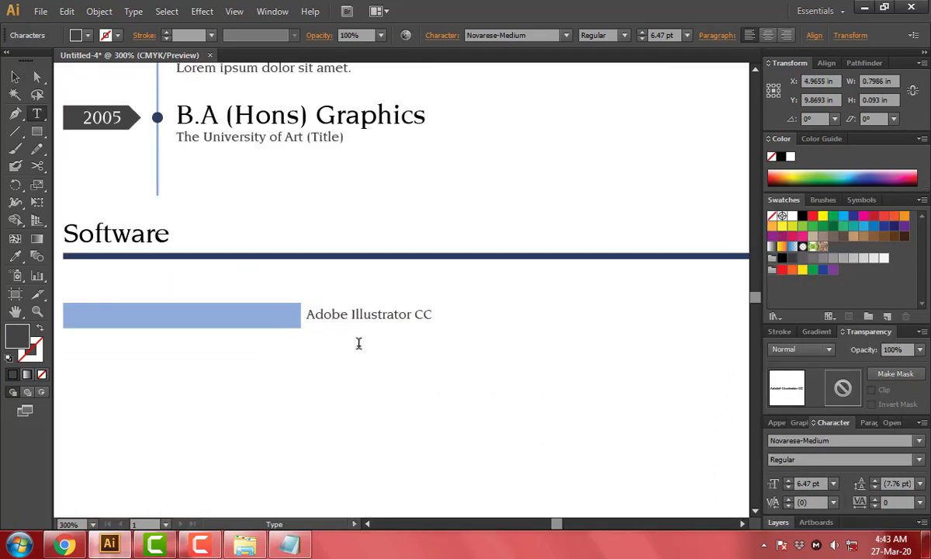
key(Escape)
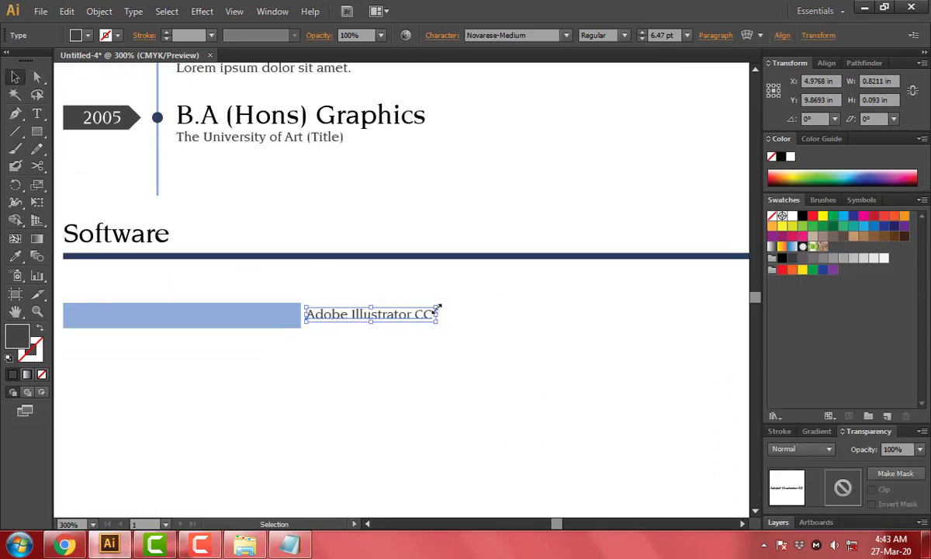
Place the Adobe Illustrator CC label just above the light blue bar and enlarge it to about 10 pt.
mouse_move(437, 309)
mouse_down()
mouse_move(474, 314)
mouse_move(284, 345)
mouse_move(266, 294)
mouse_up()
scroll(496, 313, left, 3)
triple_click(266, 289)
key(ctrl+shift+period)
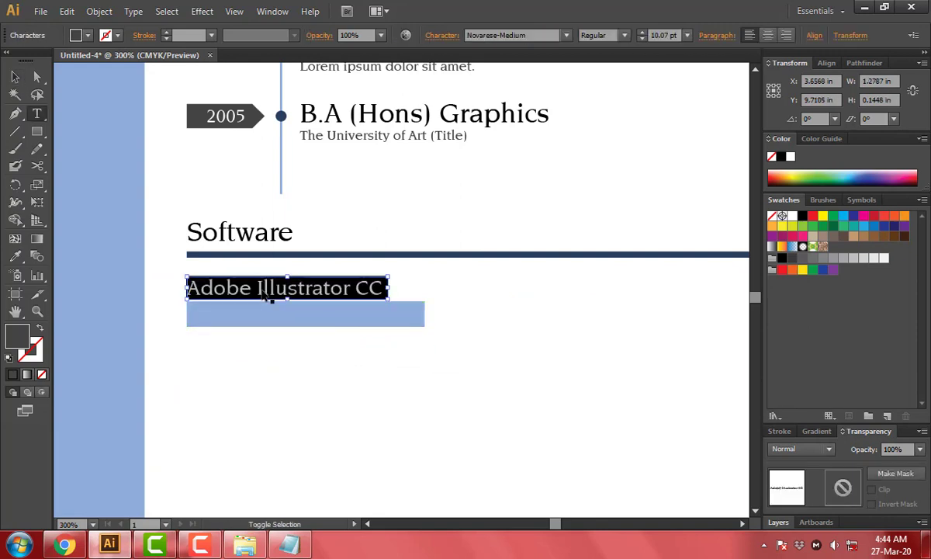
key(ctrl+shift+a)
drag(520, 370, 276, 291)
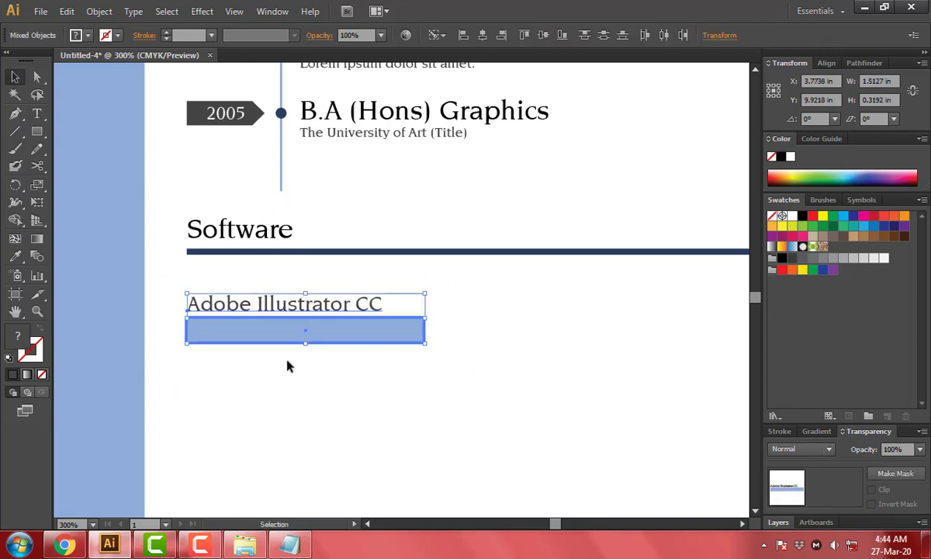
scroll(287, 366, up, 3)
key(ctrl+shift+a)
click(429, 267)
drag(519, 313, 513, 346)
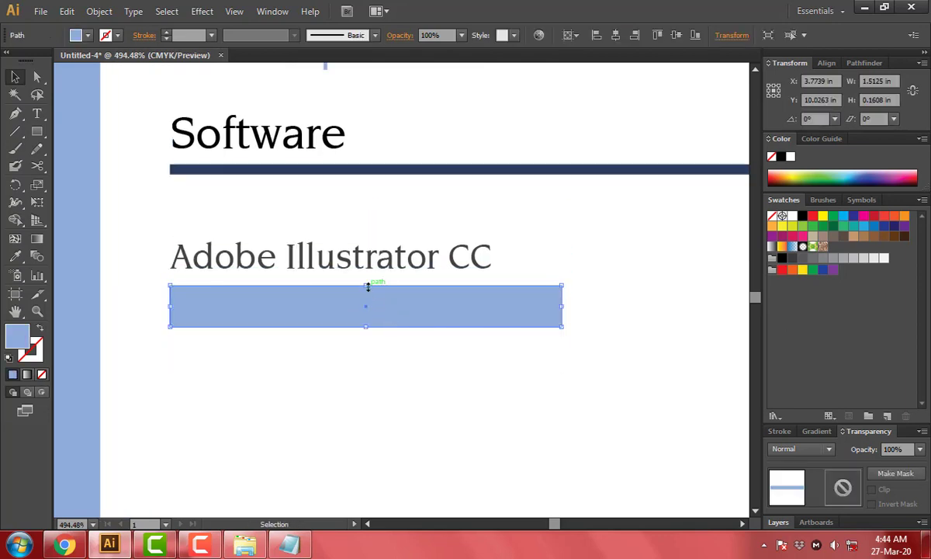
Stretch the skill bar taller, shift it left and fill it with the divider's navy.
drag(368, 287, 364, 273)
drag(441, 306, 383, 306)
key(i)
click(465, 170)
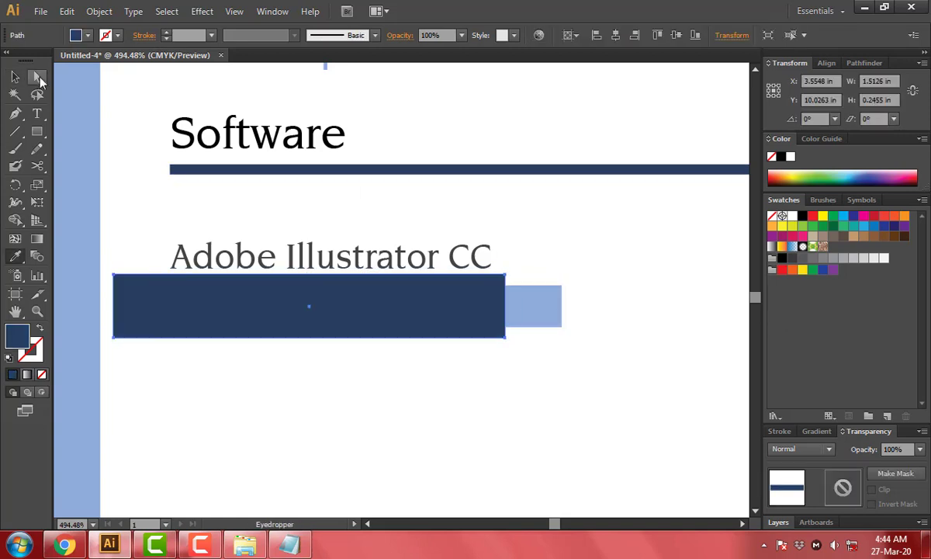
click(37, 77)
Clip the navy bar inside the light-blue track, then select the finished Illustrator skill group.
key(ctrl+shift+bracketleft)
drag(594, 280, 459, 356)
key(ctrl+7)
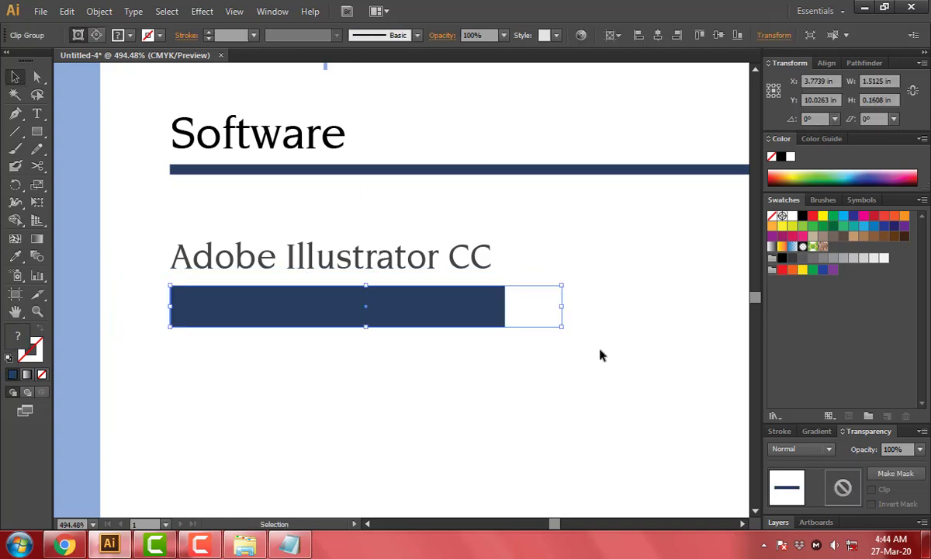
click(600, 355)
drag(547, 341, 424, 308)
key(ctrl+minus)
key(ctrl+minus)
drag(407, 237, 104, 315)
Duplicate the skill group into a two-column grid with three rows.
key(ctrl+minus)
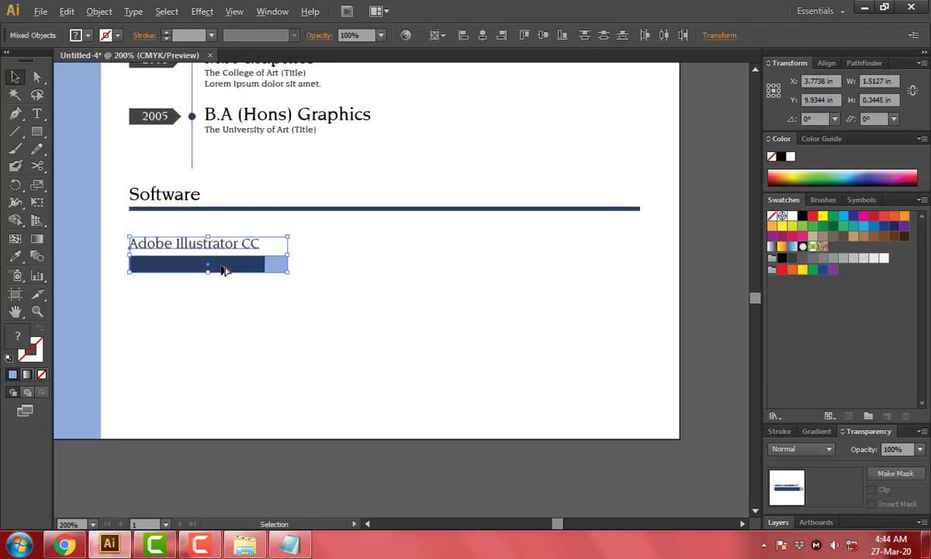
drag(223, 269, 438, 277)
key(alt+Tab)
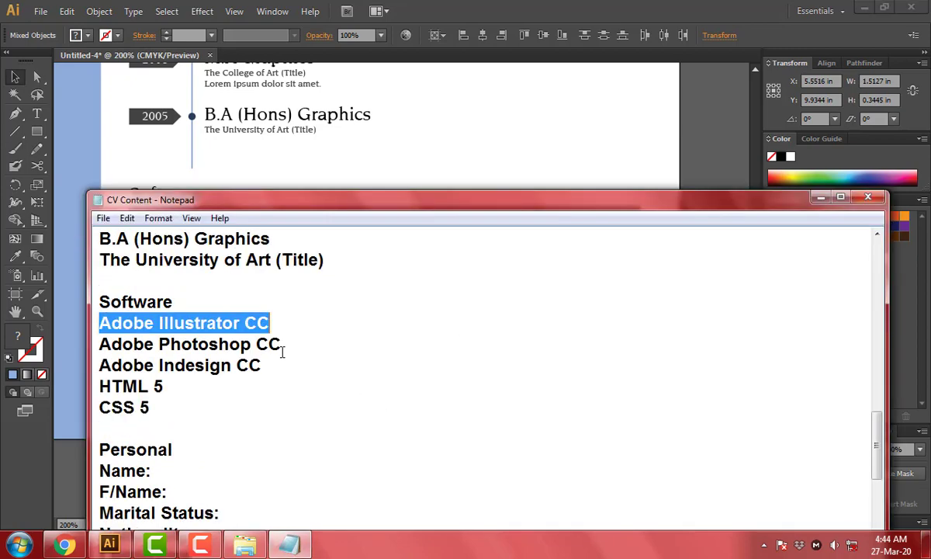
key(alt+Tab)
drag(536, 229, 214, 295)
drag(235, 262, 235, 321)
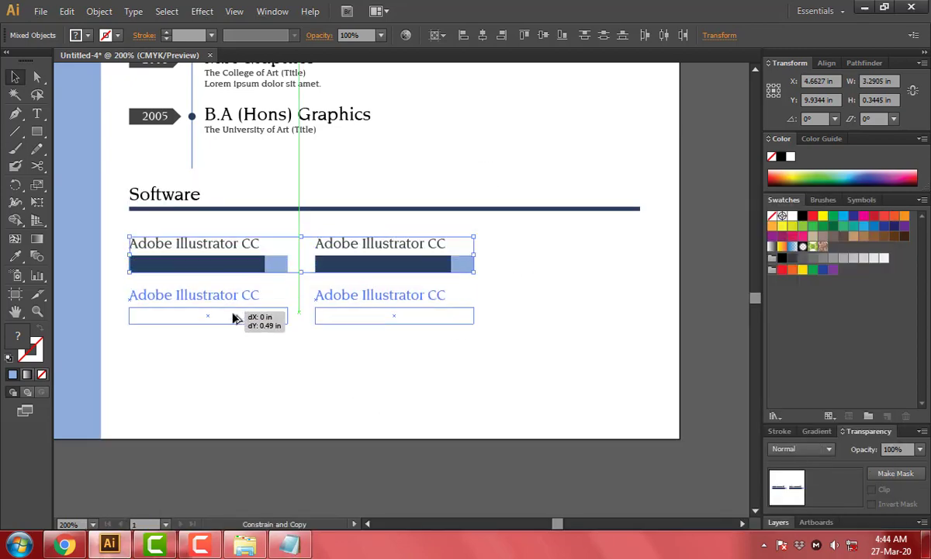
key(ctrl+d)
Relabel the second-column top skill as 'Adobe Photoshop CC' from the notes.
key(alt+Tab)
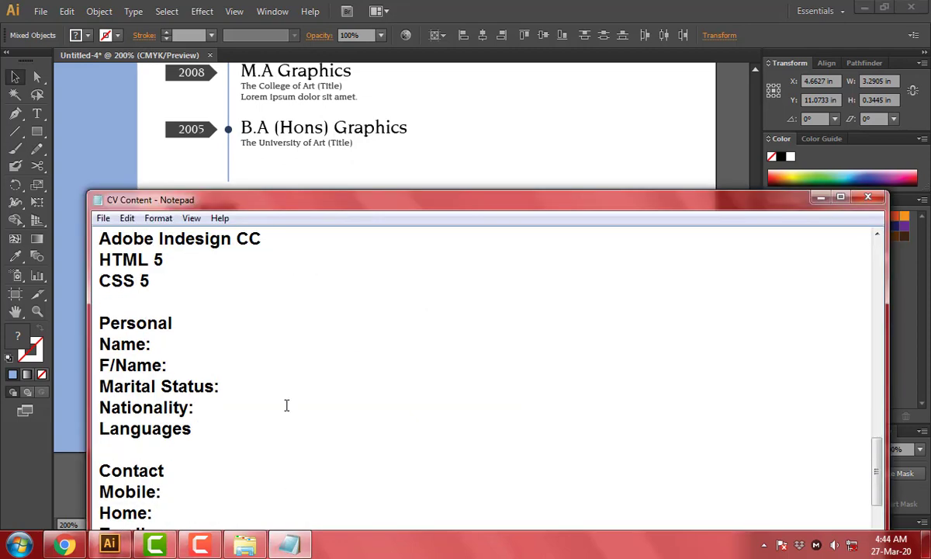
scroll(287, 405, up, 1)
key(alt+Tab)
key(ctrl+shift+a)
key(alt+Tab)
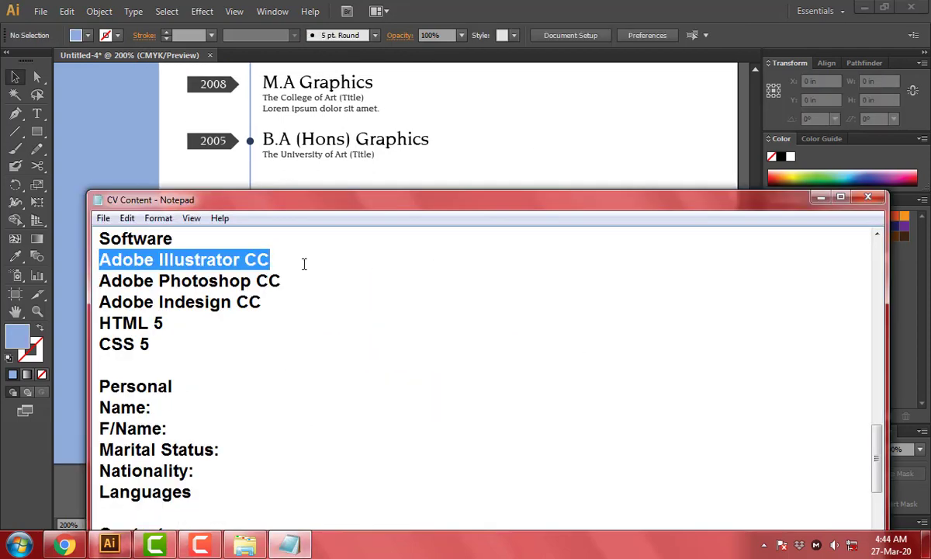
drag(281, 281, 99, 281)
key(ctrl+c)
key(alt+Tab)
double_click(435, 268)
key(ctrl+a)
key(ctrl+v)
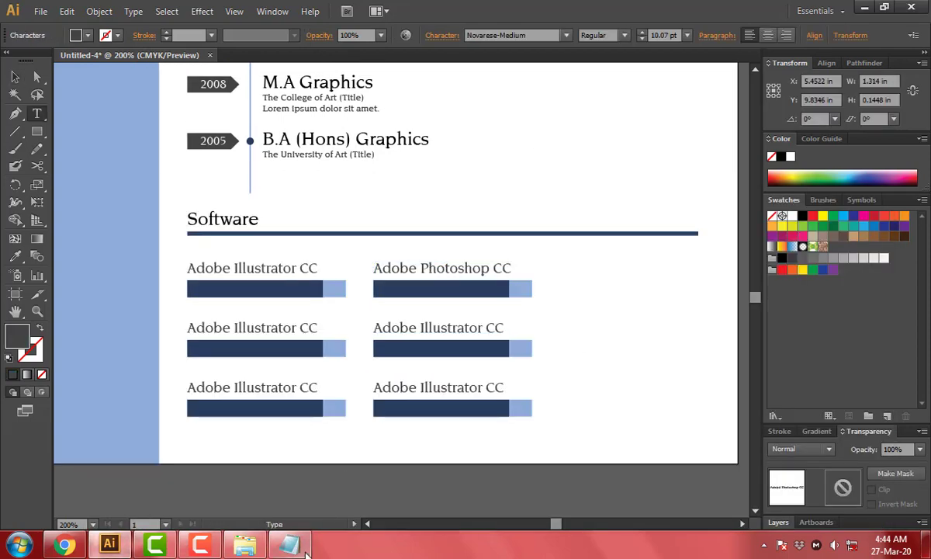
Relabel the second-row left skill as 'Adobe Indesign CC'.
click(306, 553)
drag(264, 302, 102, 302)
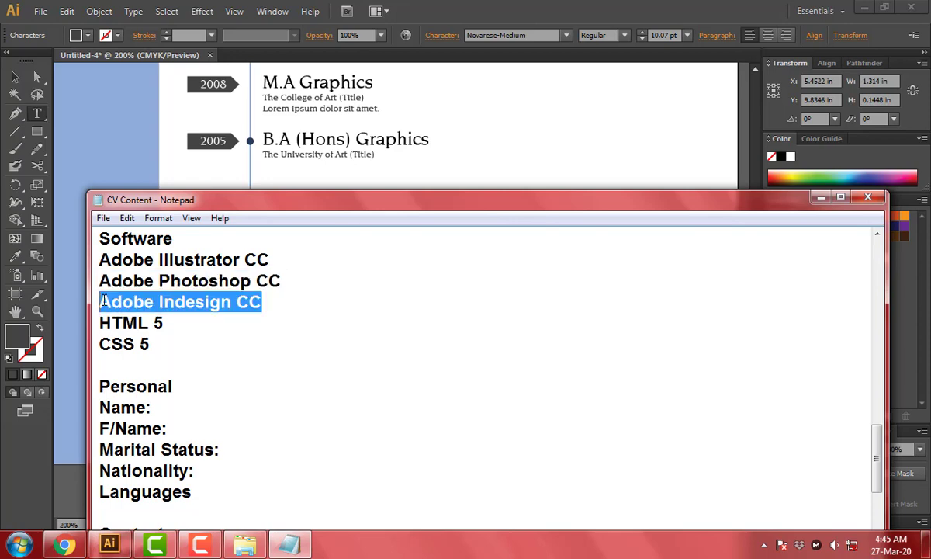
key(ctrl+c)
key(alt+Tab)
ctrl+click(285, 334)
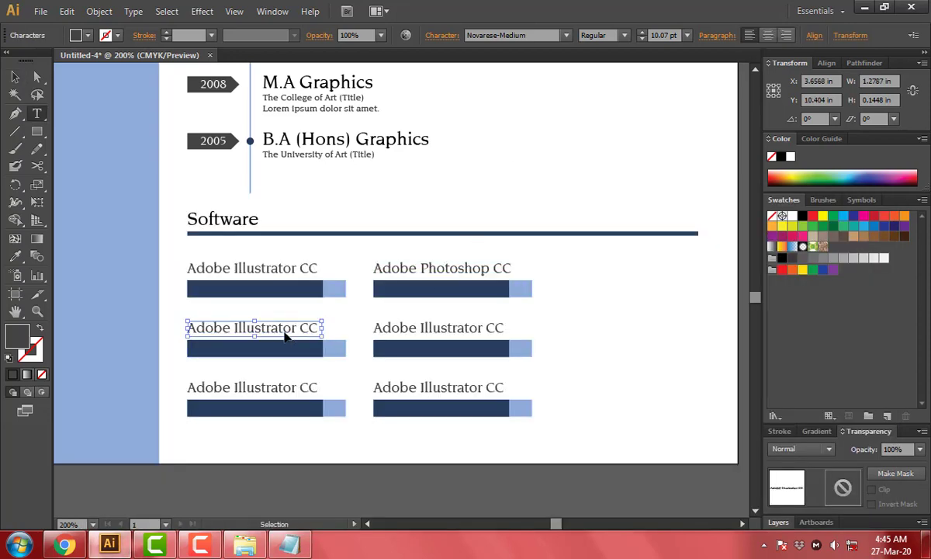
double_click(286, 334)
key(ctrl+a)
key(ctrl+v)
Relabel the second-row right skill as 'HTML 5'.
key(alt+Tab)
key(Down)
key(shift+End)
key(ctrl+c)
key(alt+Tab)
key(ctrl+a)
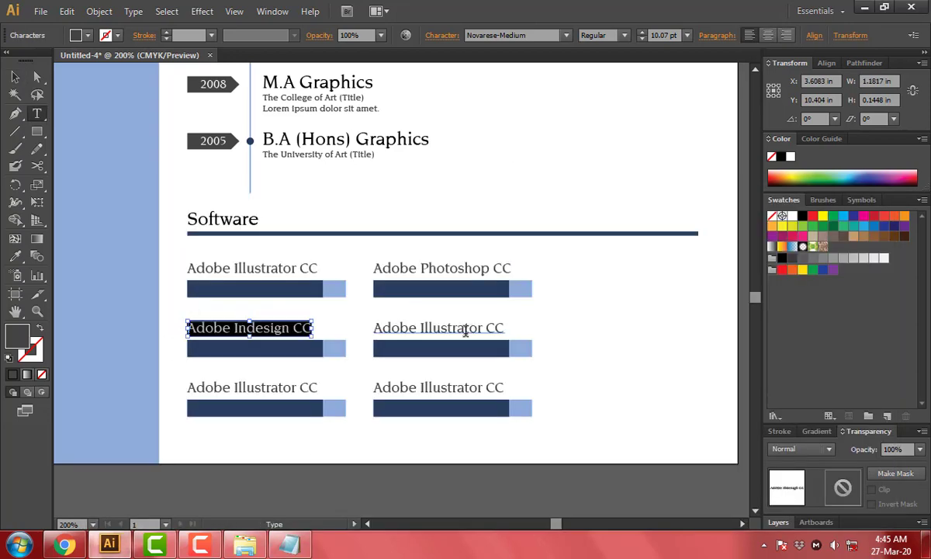
double_click(465, 330)
key(ctrl+a)
key(ctrl+v)
key(Escape)
Relabel the bottom-left skill as 'CSS 5'.
click(307, 550)
key(Down)
key(shift+End)
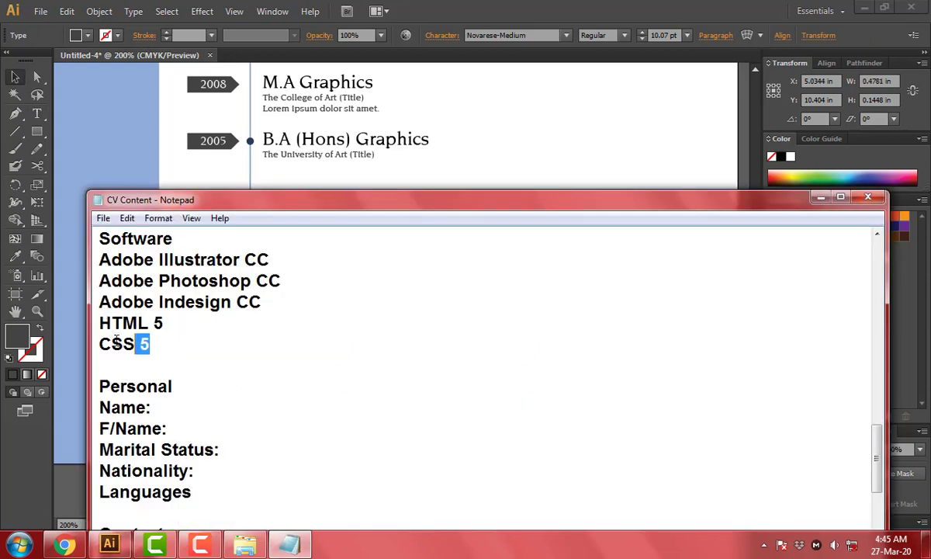
key(alt+Tab)
double_click(286, 386)
key(ctrl+a)
key(ctrl+v)
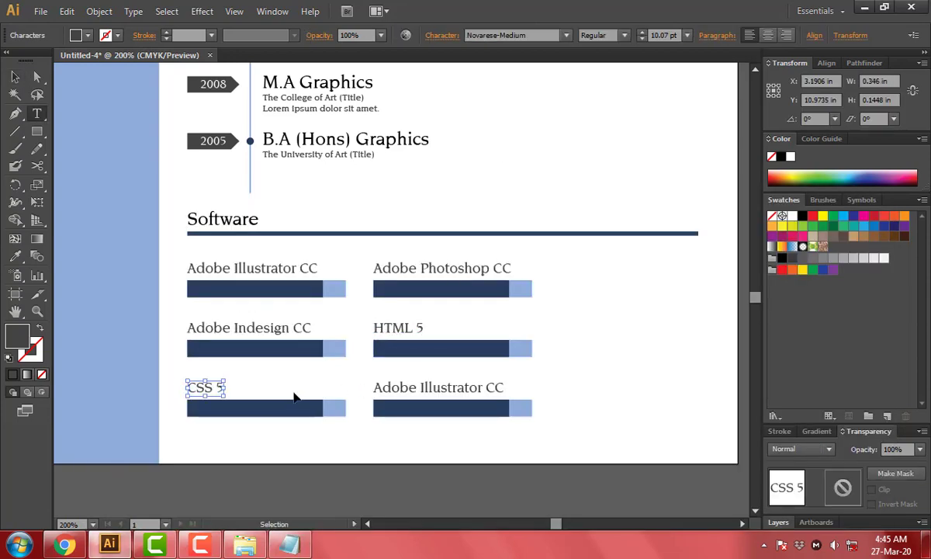
key(Escape)
Delete the leftover bottom-right skill group and zoom out to the whole résumé.
click(499, 406)
key(Delete)
key(ctrl+minus)
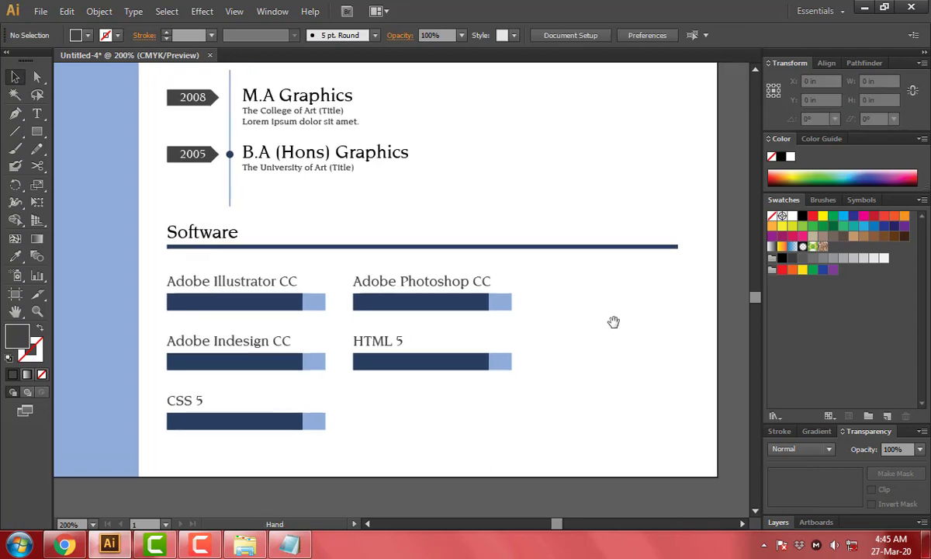
key(ctrl+minus)
Copy the word 'Personal' from the notes and duplicate the Profile heading and underline into the sidebar.
mouse_move(471, 300)
mouse_down()
mouse_move(499, 276)
mouse_move(537, 328)
mouse_up()
scroll(536, 328, up, 3)
click(276, 553)
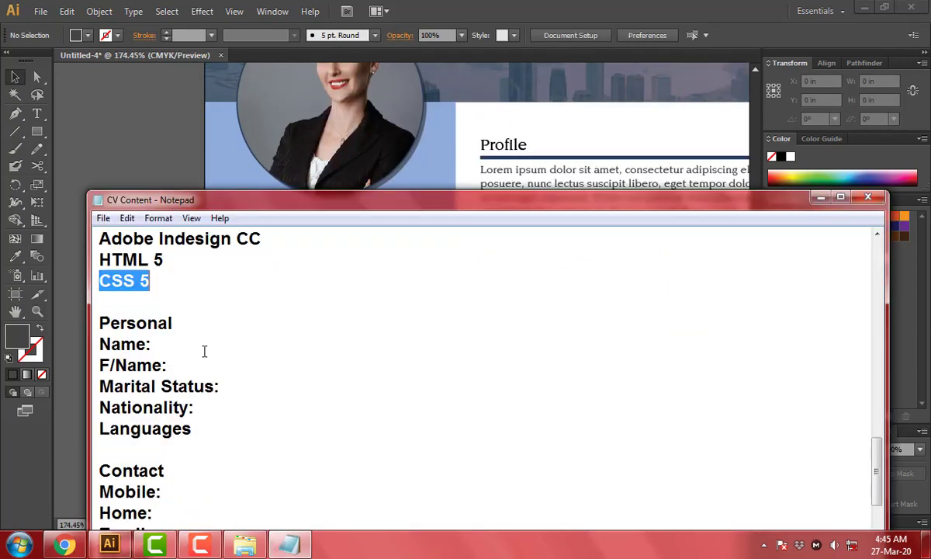
double_click(135, 322)
key(alt+Tab)
scroll(580, 70, up, 2)
drag(581, 70, 194, 228)
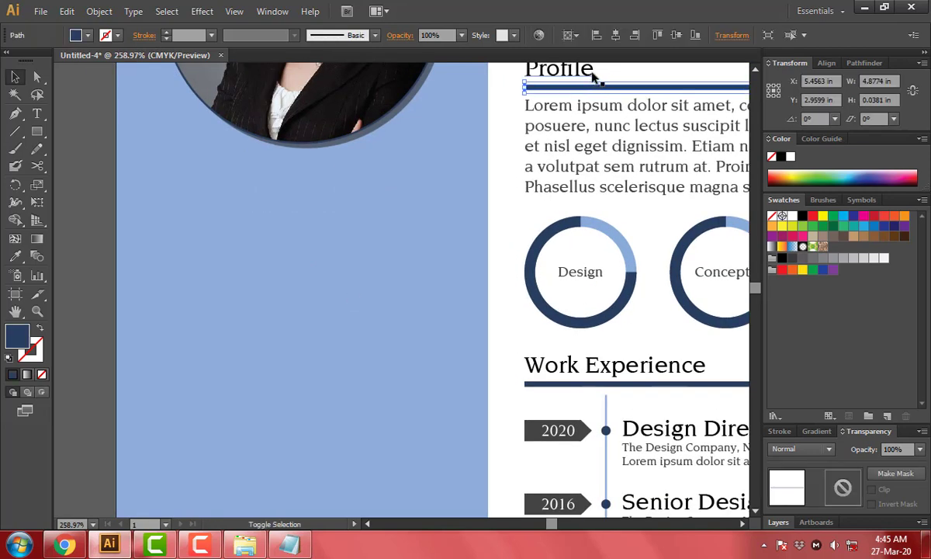
Fit the copied underline beneath the sidebar heading across the sidebar width, and copy a text block below it.
click(565, 247)
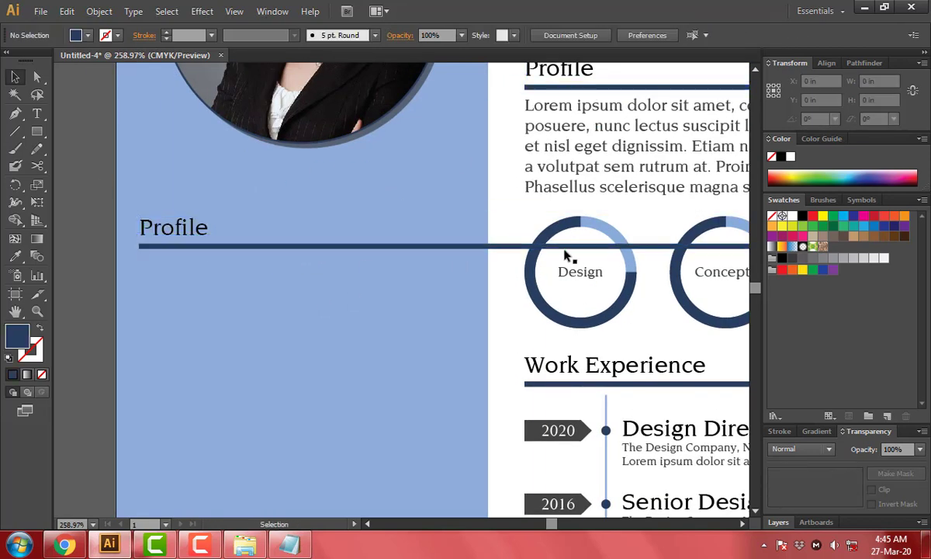
drag(140, 247, 353, 247)
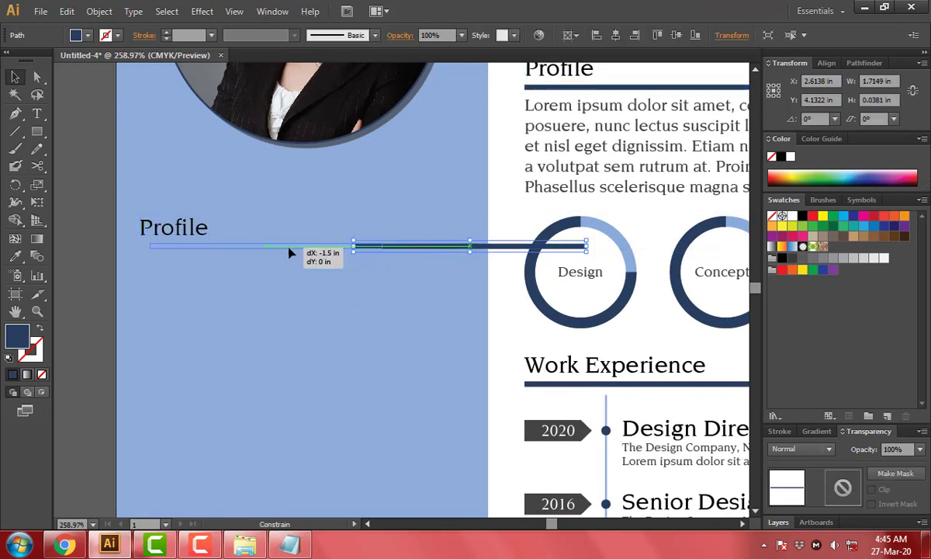
drag(492, 247, 277, 246)
drag(373, 248, 460, 250)
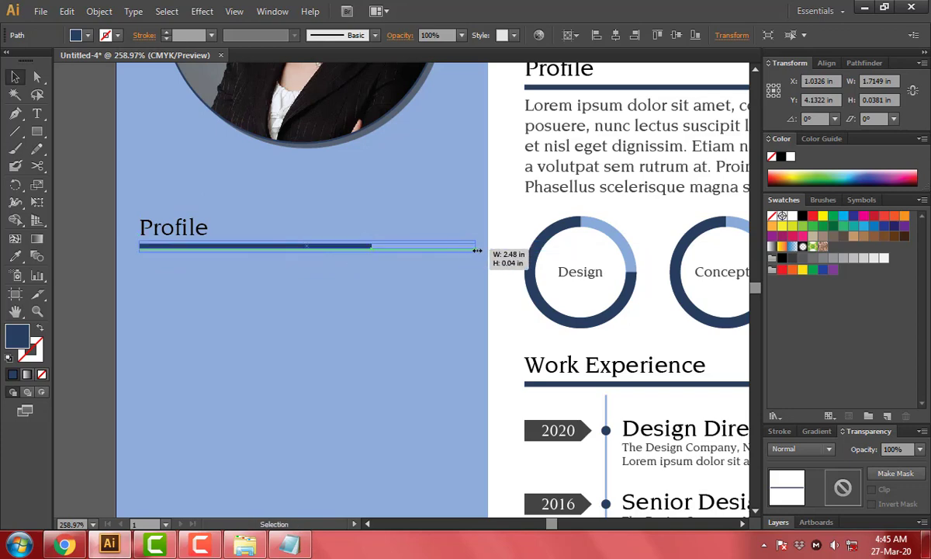
mouse_move(594, 125)
mouse_down()
mouse_move(232, 328)
mouse_move(229, 295)
mouse_up()
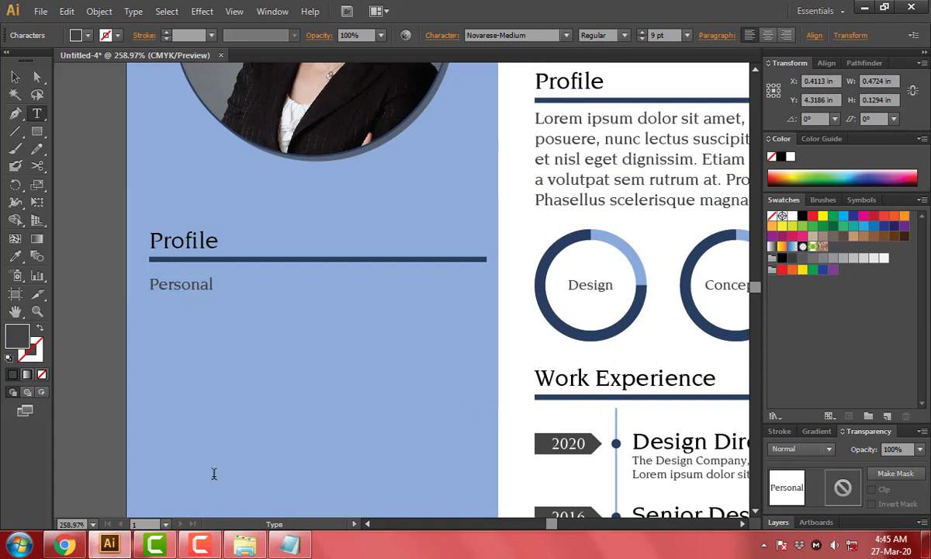
Paste the Name through Languages lines into the sidebar text with wider line spacing.
click(290, 543)
drag(99, 344, 191, 428)
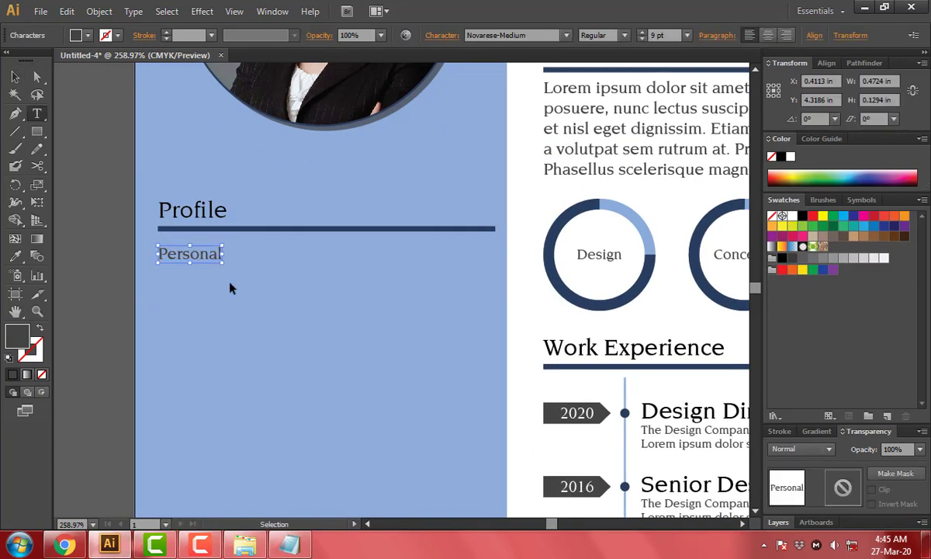
key(ctrl+v)
key(ctrl+a)
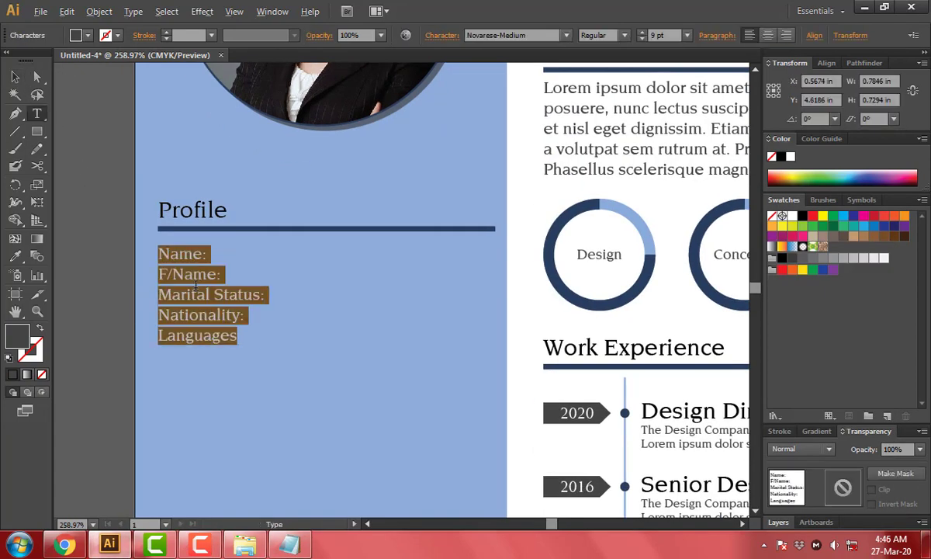
key(alt+Down)
key(alt+Down)
key(alt+Down)
key(alt+Down)
click(14, 78)
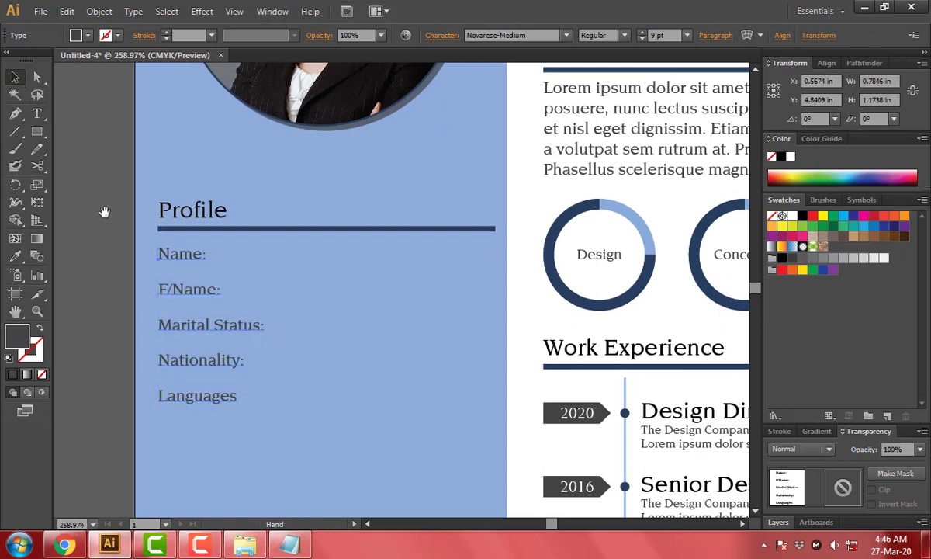
Duplicate the label column and right-align the left list of labels.
scroll(256, 210, down, 2)
drag(191, 220, 313, 219)
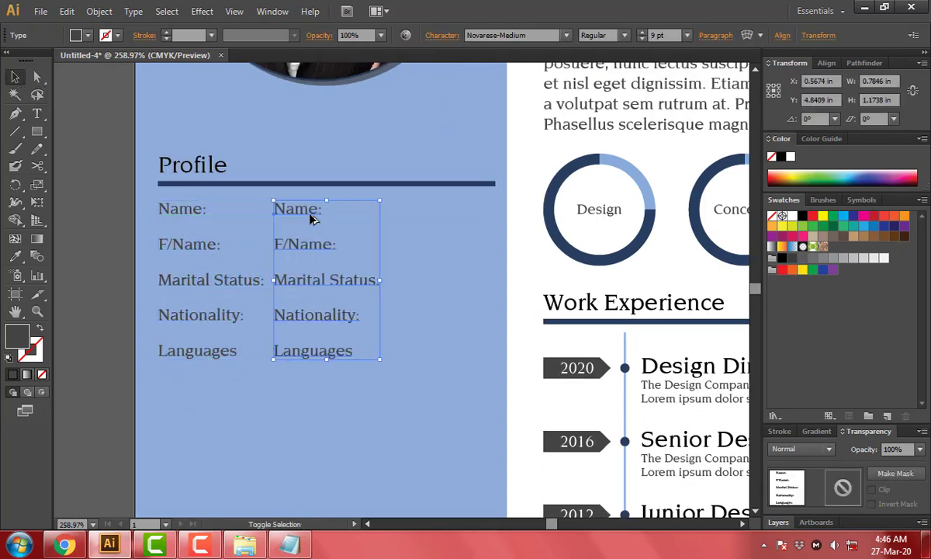
key(ctrl+r)
key(ctrl+r)
key(ctrl+t)
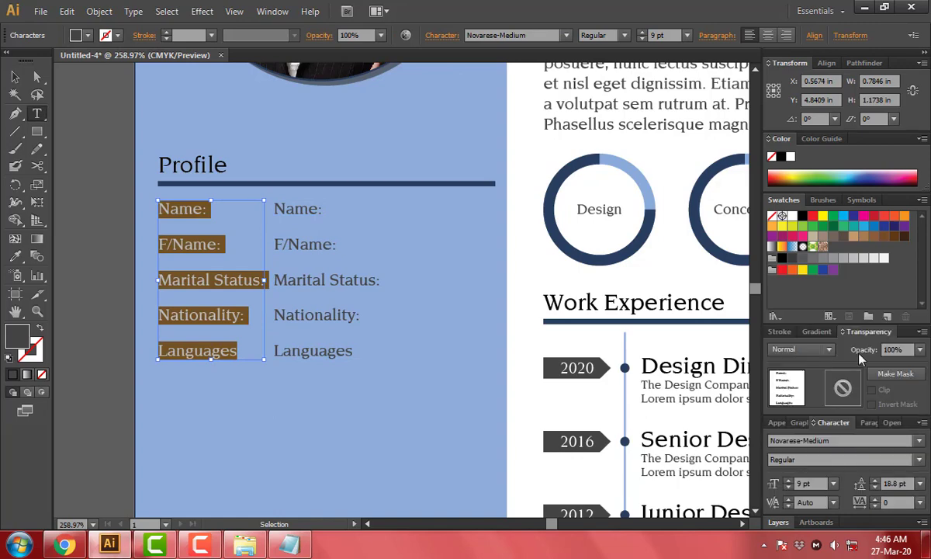
click(870, 423)
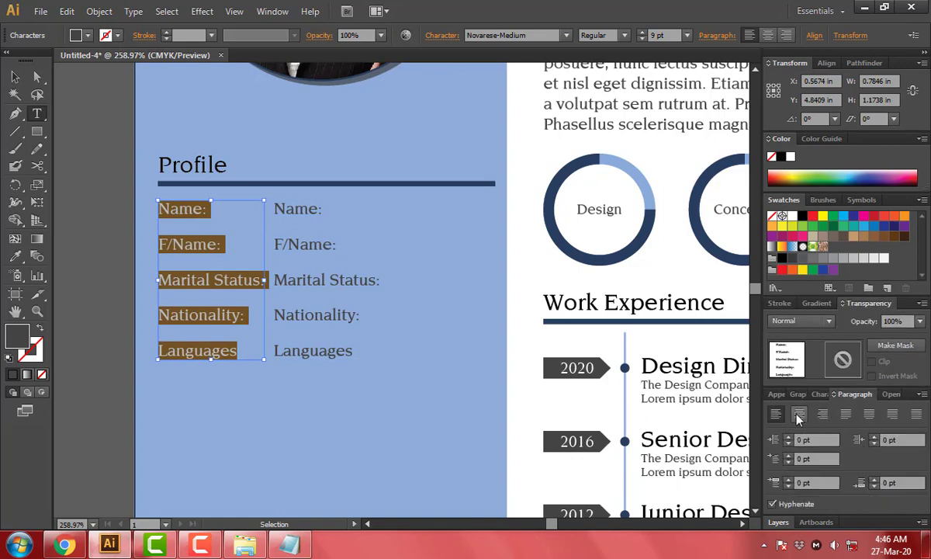
click(823, 415)
click(15, 77)
Line up the label column beside the value column and match its style with the Eyedropper.
drag(149, 209, 243, 218)
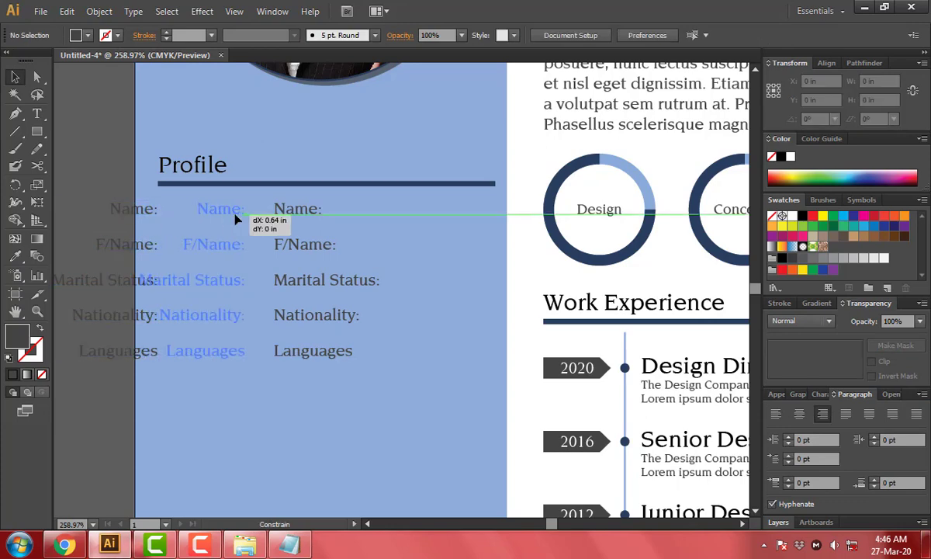
drag(294, 245, 293, 247)
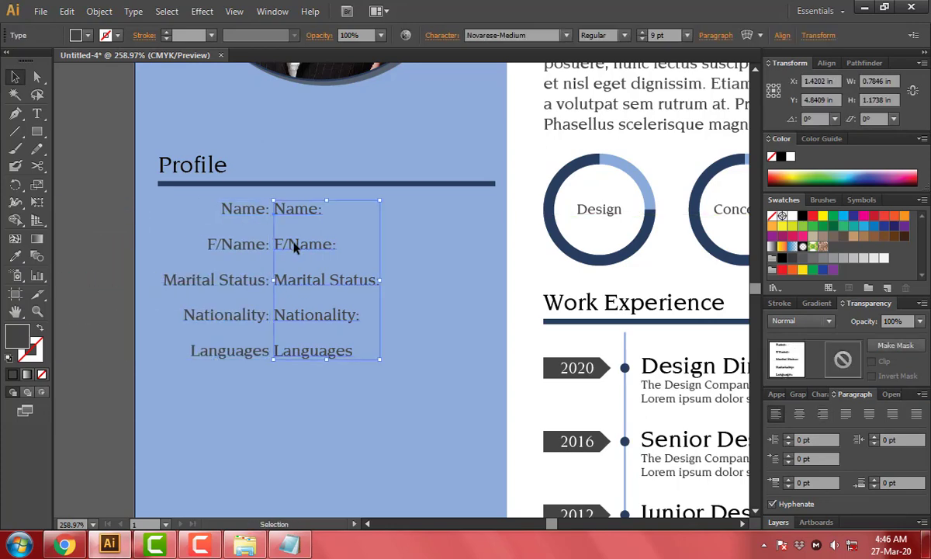
key(i)
click(225, 163)
Restyle the value column and set its text fill to black.
click(177, 279)
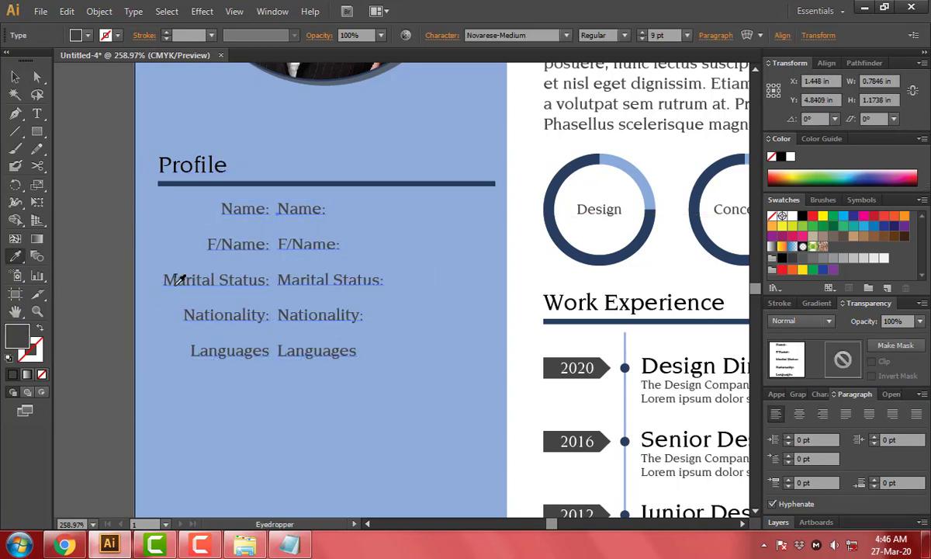
click(14, 77)
double_click(17, 335)
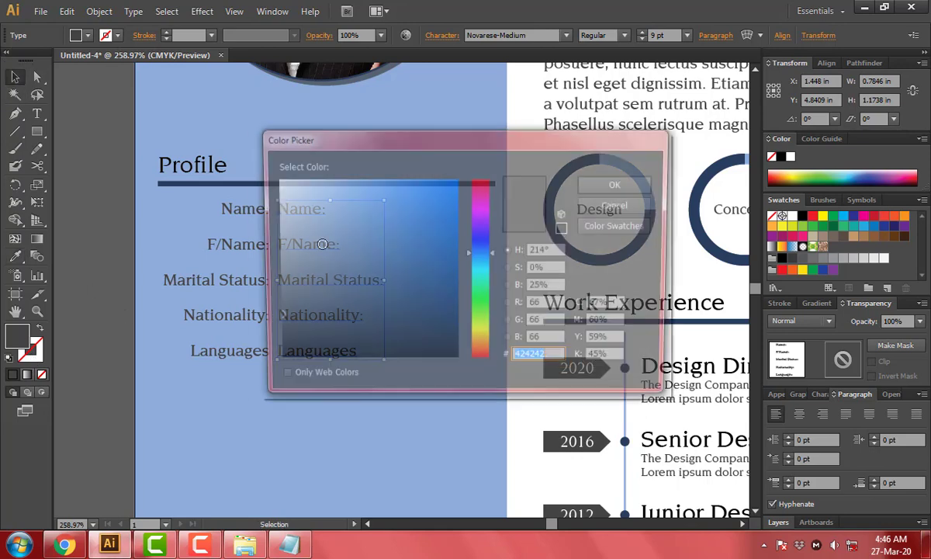
key(Return)
Replace the Name placeholder with the person's full name pasted from the notes.
double_click(302, 208)
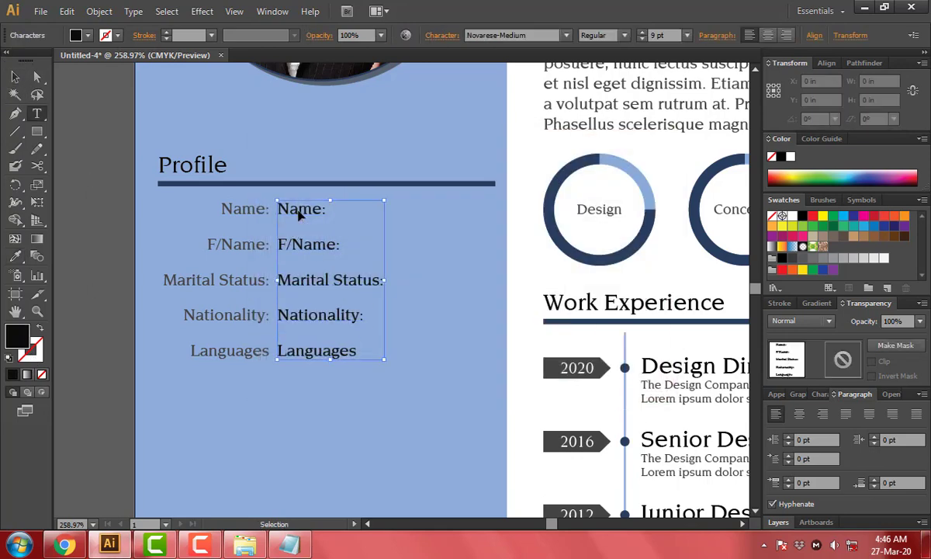
key(ctrl+a)
double_click(318, 208)
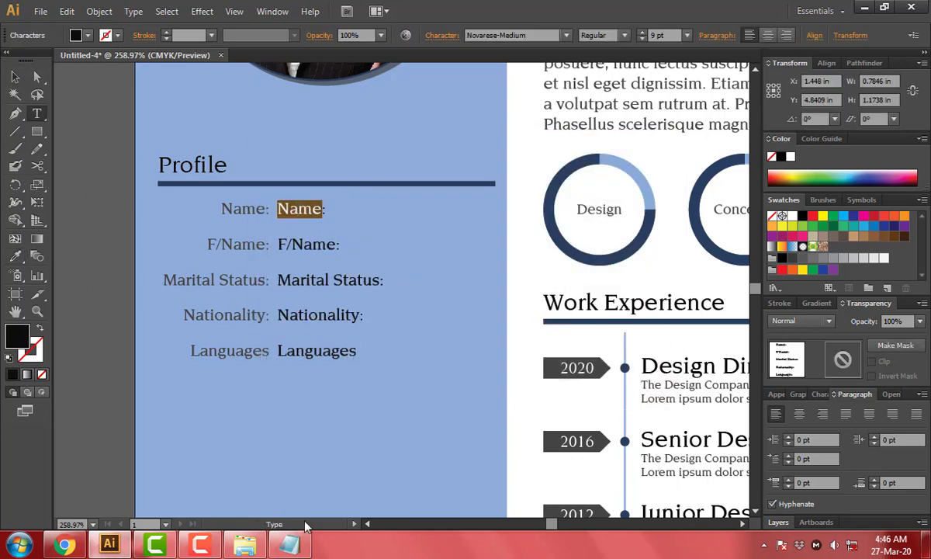
click(289, 544)
scroll(349, 353, up, 5)
scroll(245, 251, up, 3)
drag(208, 223, 87, 223)
key(ctrl+c)
key(alt+Tab)
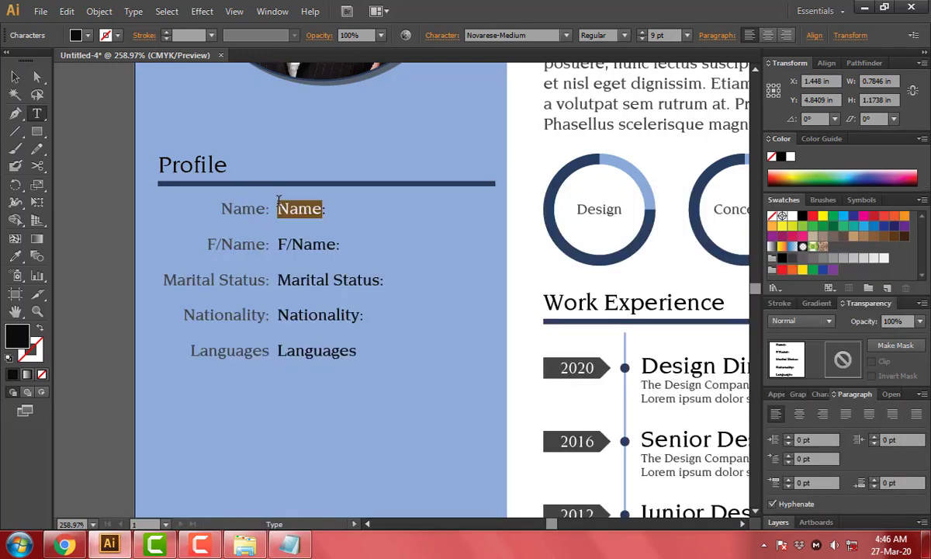
key(ctrl+v)
Fill in the remaining values: ABC, Single, USA and US English.
key(shift+Home)
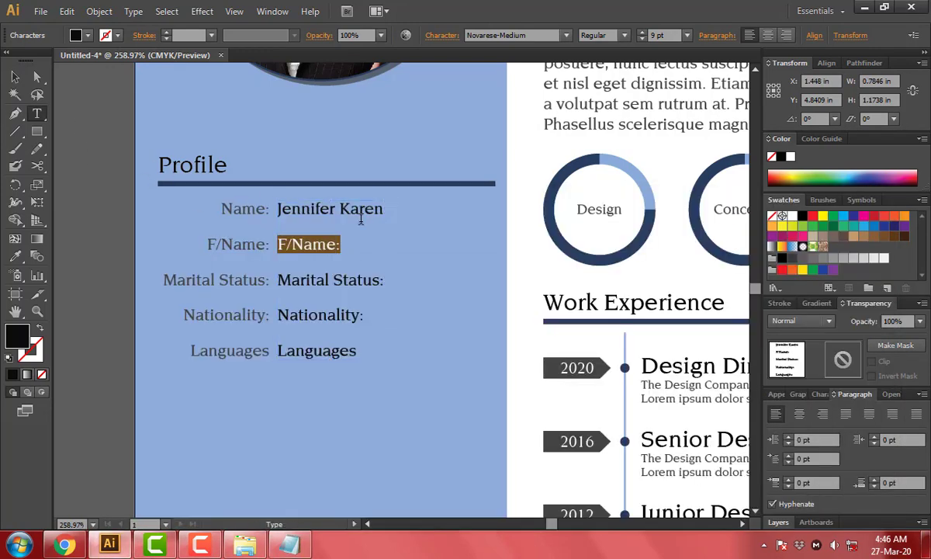
key(Down)
key(shift+Home)
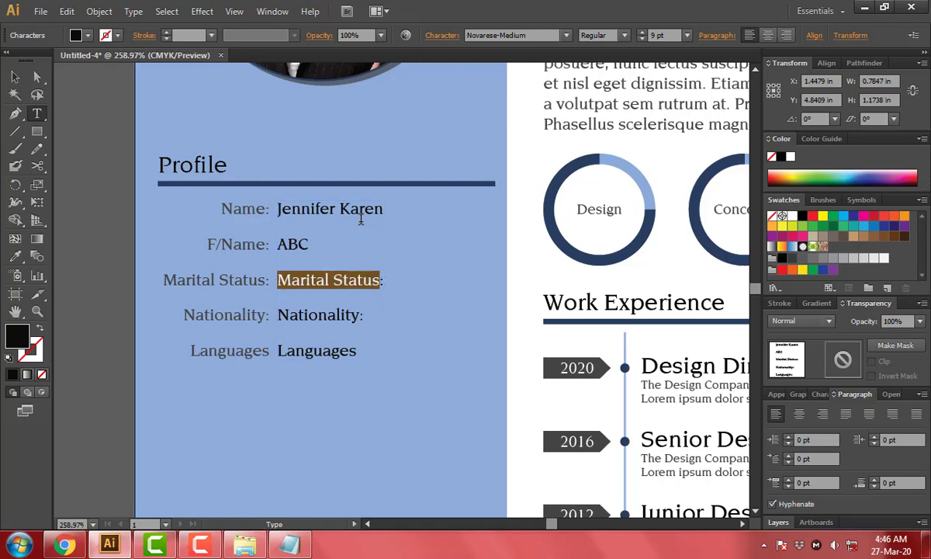
text(Single)
key(Down)
key(shift+Home)
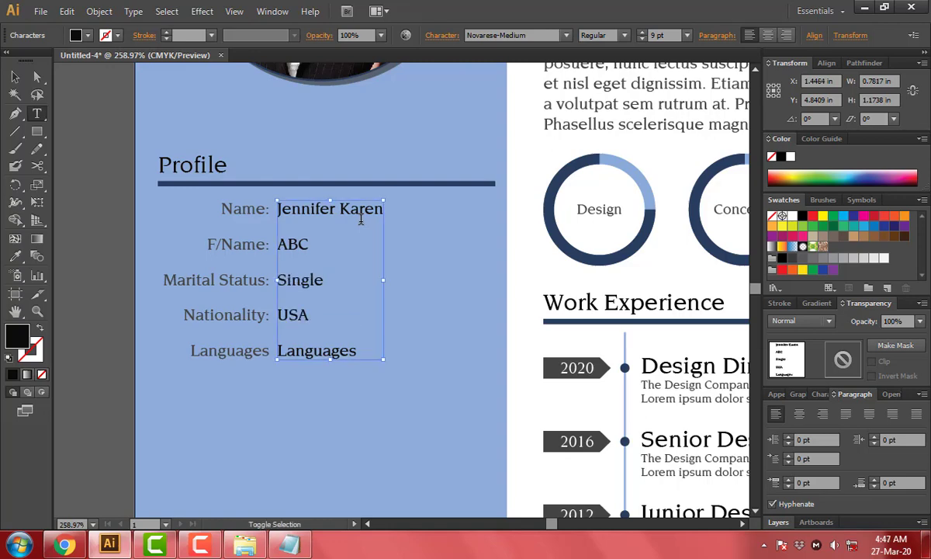
key(Down)
key(shift+Home)
text(U)
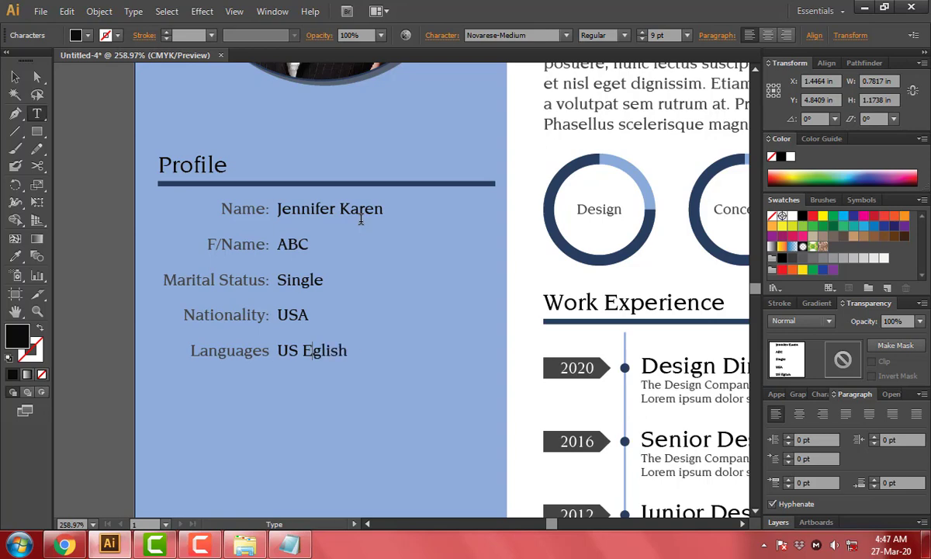
key(Escape)
Enlarge the Profile text block slightly, to about 9.81 pt.
double_click(271, 357)
text(:)
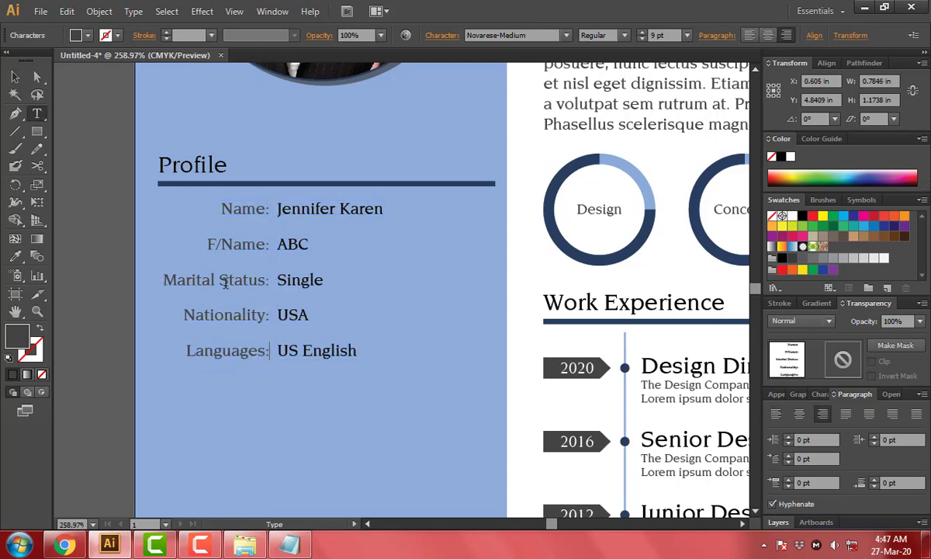
key(Escape)
click(89, 125)
key(ctrl+minus)
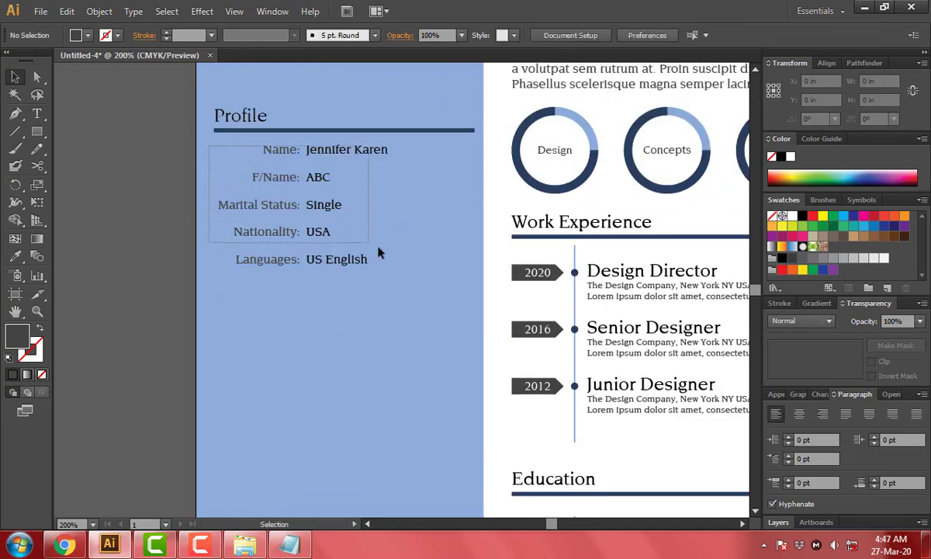
click(379, 252)
drag(388, 266, 401, 289)
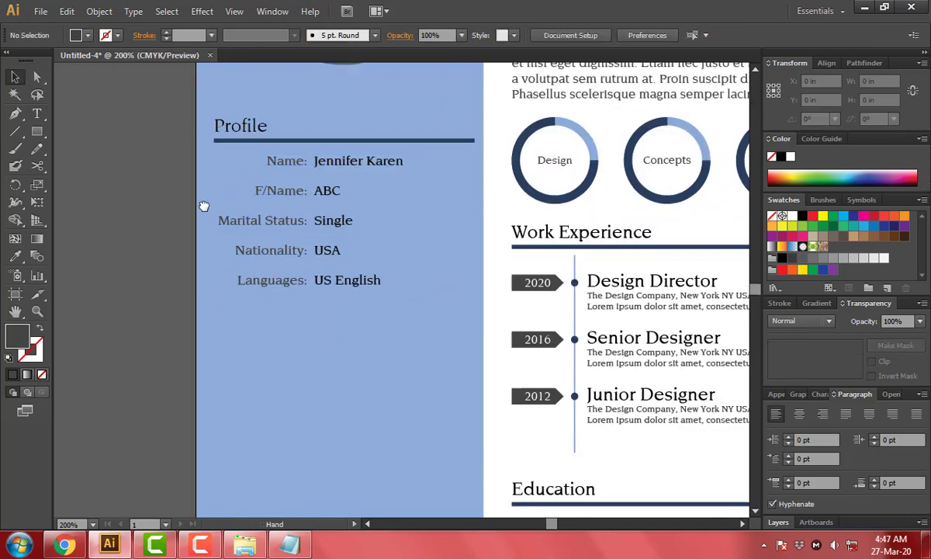
Remove the accidental line break from the name value.
scroll(311, 232, up, 2)
click(305, 180)
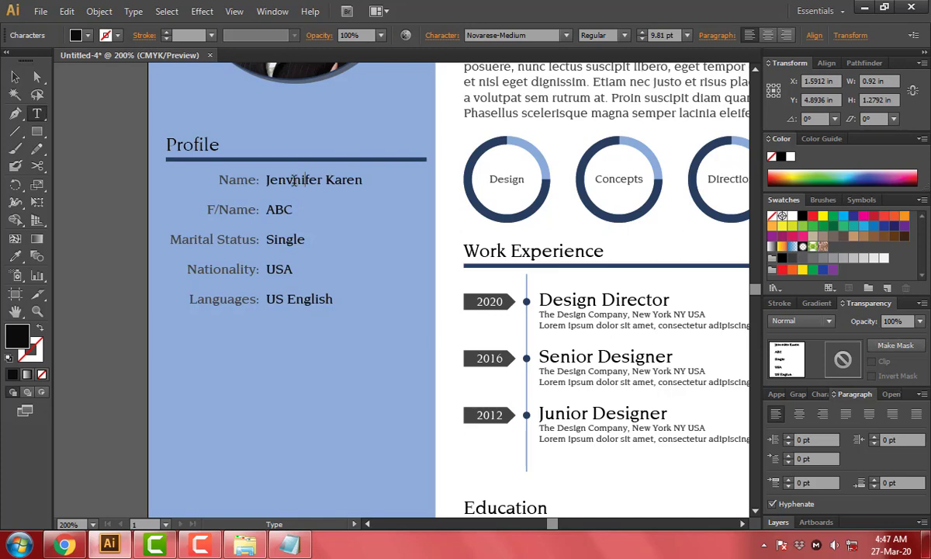
key(Return)
key(BackSpace)
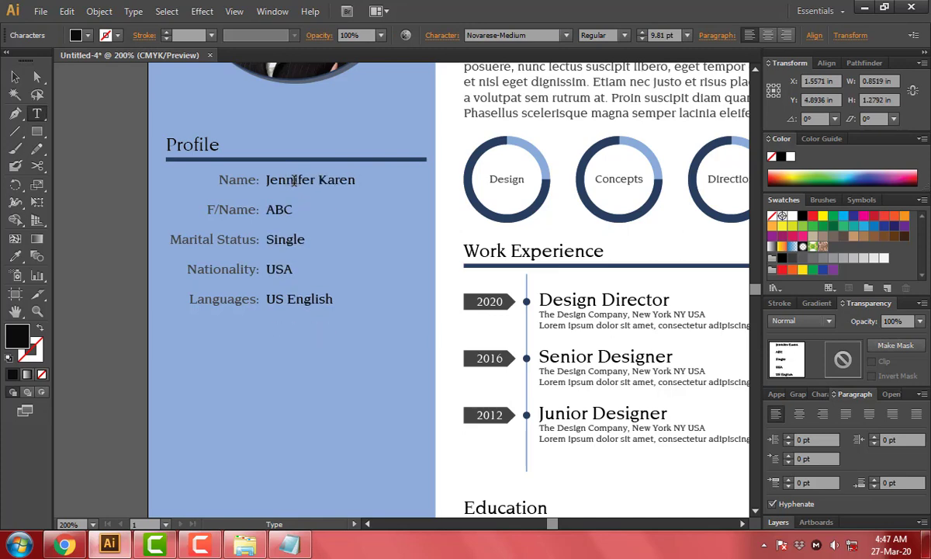
key(Escape)
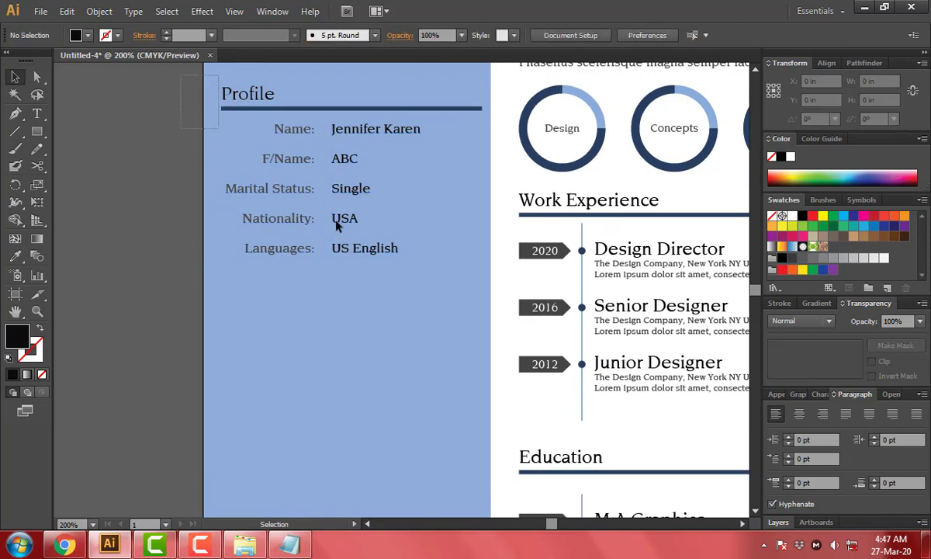
Duplicate the Profile block below itself as the base for the Contact section.
drag(395, 129, 410, 329)
scroll(353, 390, down, 2)
key(alt+Tab)
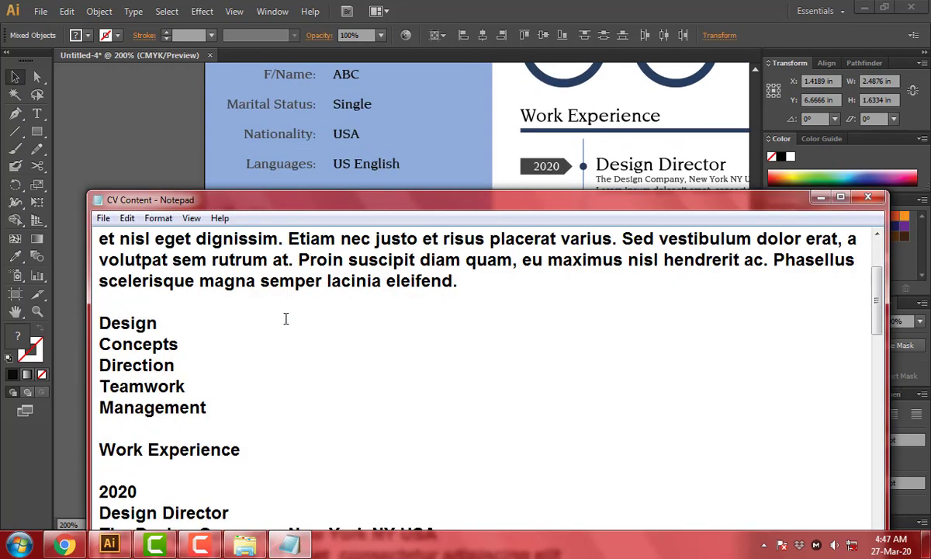
scroll(256, 311, up, 2)
scroll(228, 307, down, 12)
scroll(229, 310, down, 7)
scroll(229, 312, up, 1)
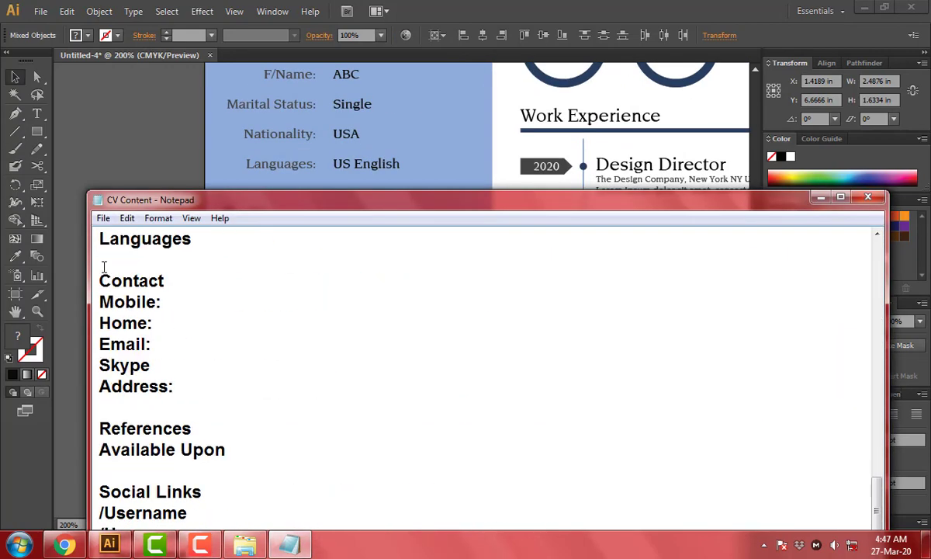
key(alt+Tab)
Replace the copied labels with Mobile, Home, Email, Skype and Address from the notes.
double_click(266, 217)
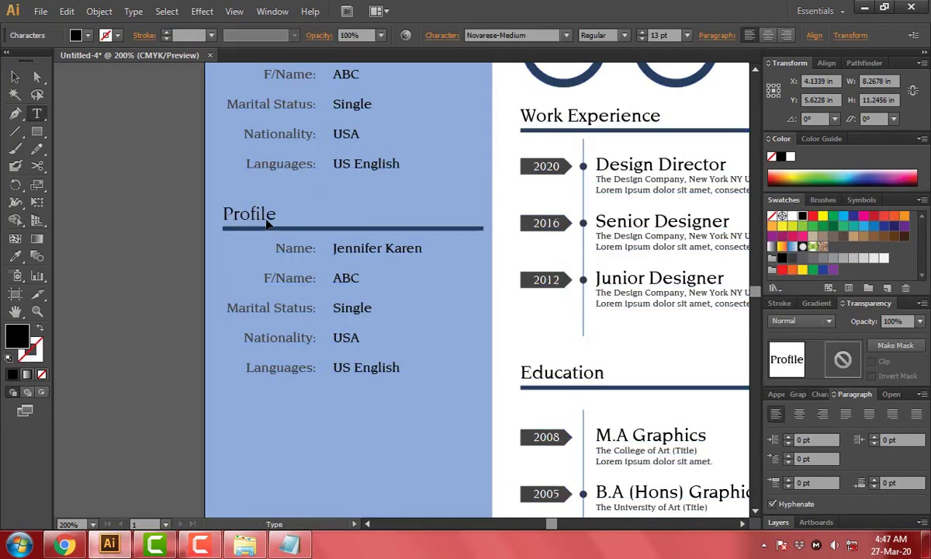
key(alt+Tab)
drag(172, 386, 100, 300)
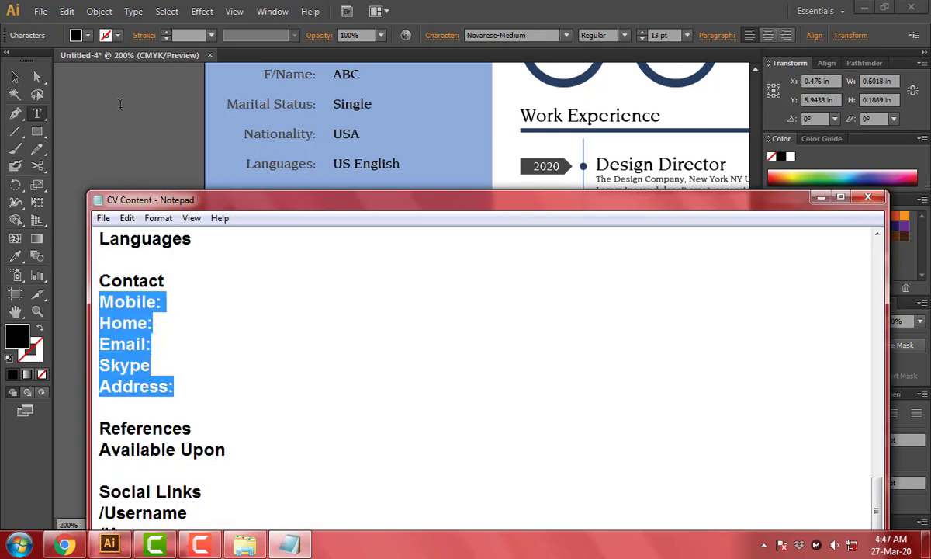
key(ctrl+c)
key(alt+Tab)
click(302, 250)
key(ctrl+a)
key(ctrl+v)
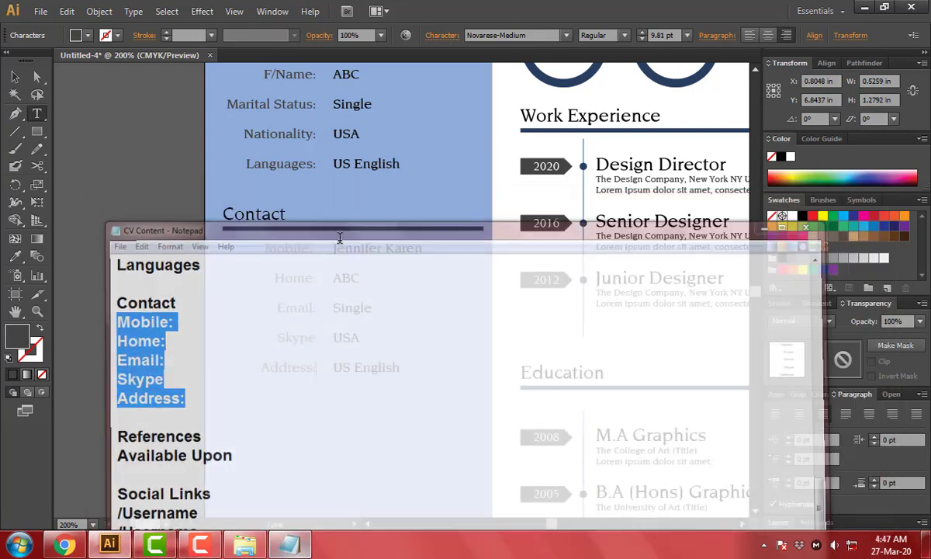
key(Escape)
Type the mobile, home, email, Skype and address details as the Contact values.
double_click(385, 297)
key(ctrl+a)
text(+111)
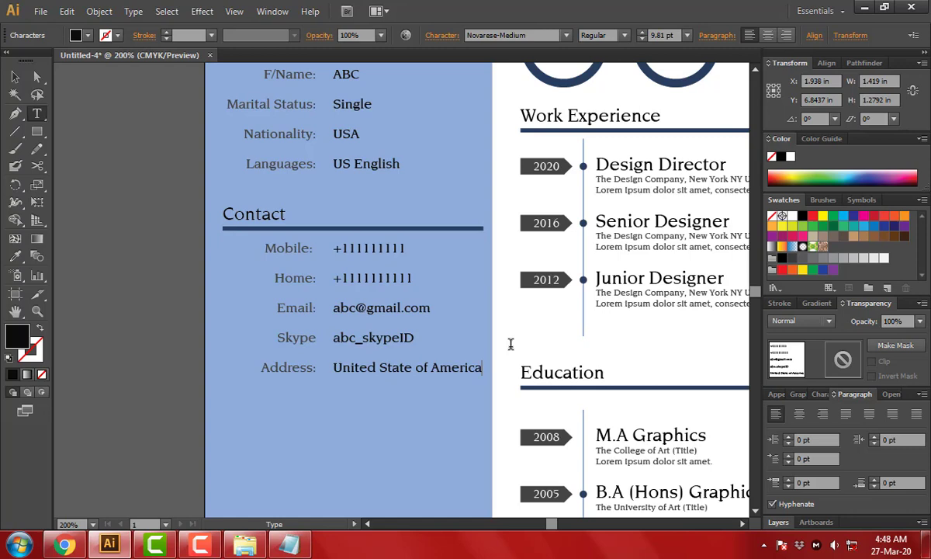
key(Escape)
scroll(278, 402, down, 3)
Duplicate the whole Contact block further down the sidebar and nudge it lower.
click(288, 544)
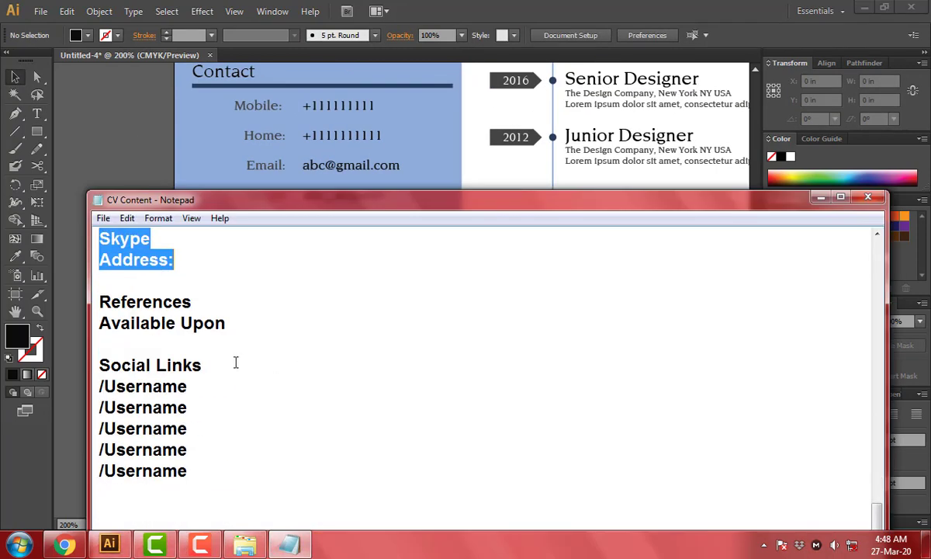
drag(230, 323, 152, 323)
click(230, 300)
click(135, 121)
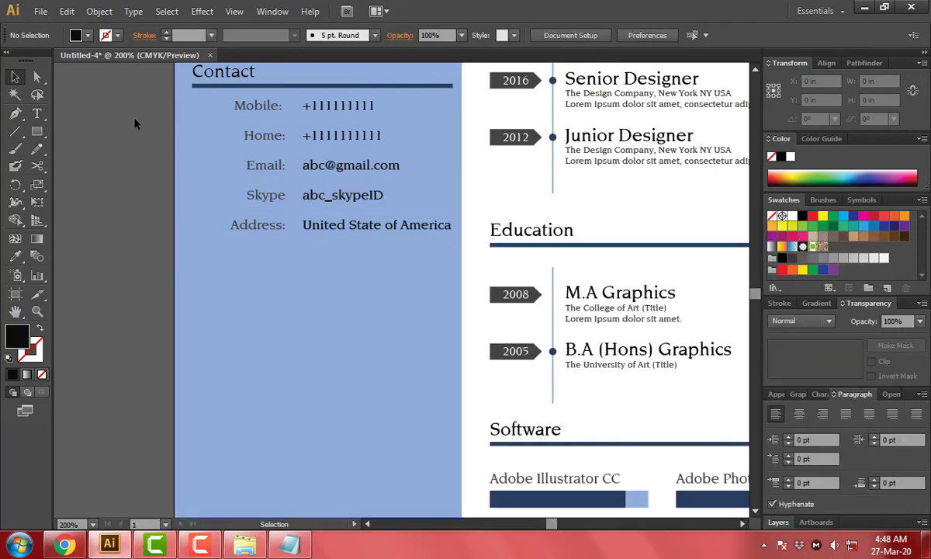
scroll(268, 167, up, 2)
click(256, 157)
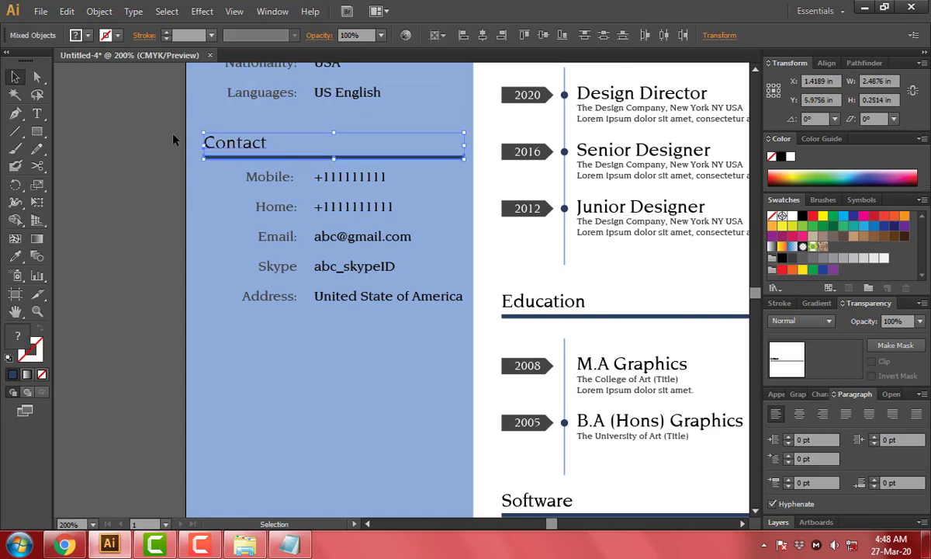
mouse_move(174, 140)
mouse_down()
mouse_move(435, 295)
mouse_move(426, 479)
mouse_up()
scroll(388, 257, down, 5)
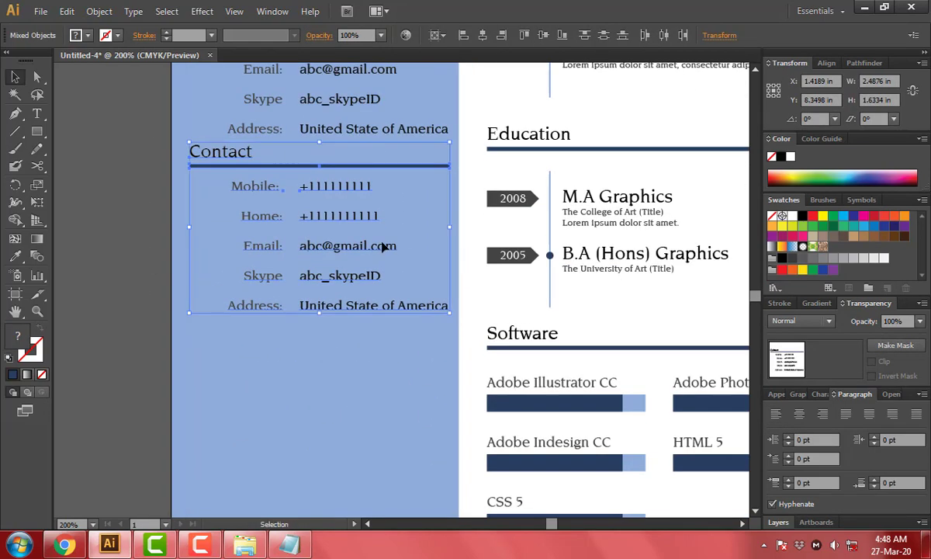
key(shift+Down)
key(ctrl+minus)
key(ctrl+minus)
drag(380, 260, 390, 361)
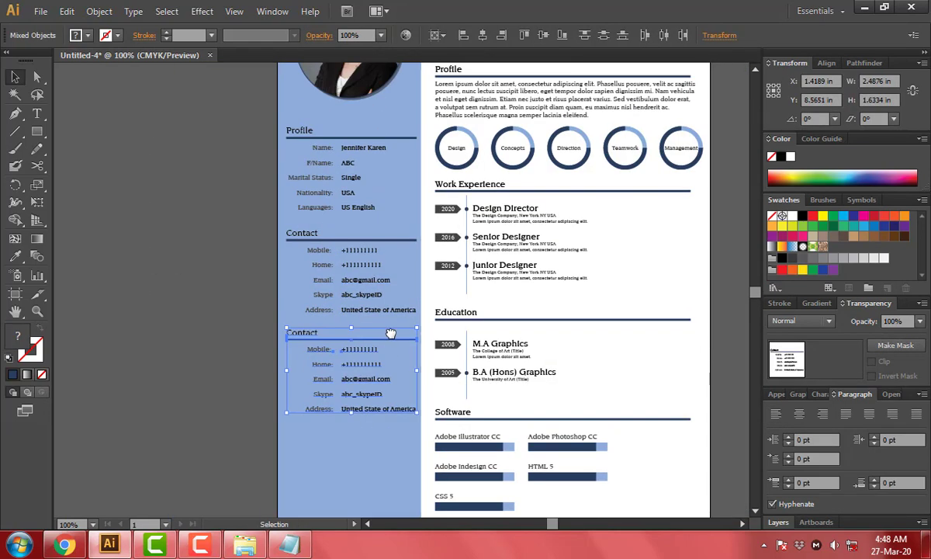
click(383, 413)
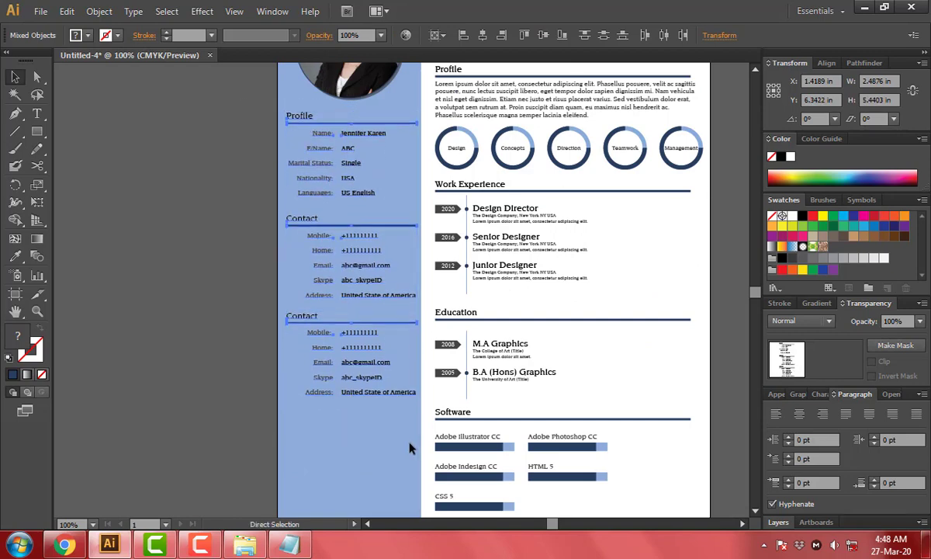
scroll(382, 413, up, 5)
drag(376, 373, 597, 398)
Retitle the copied heading 'References' and delete its contact values.
key(alt+Tab)
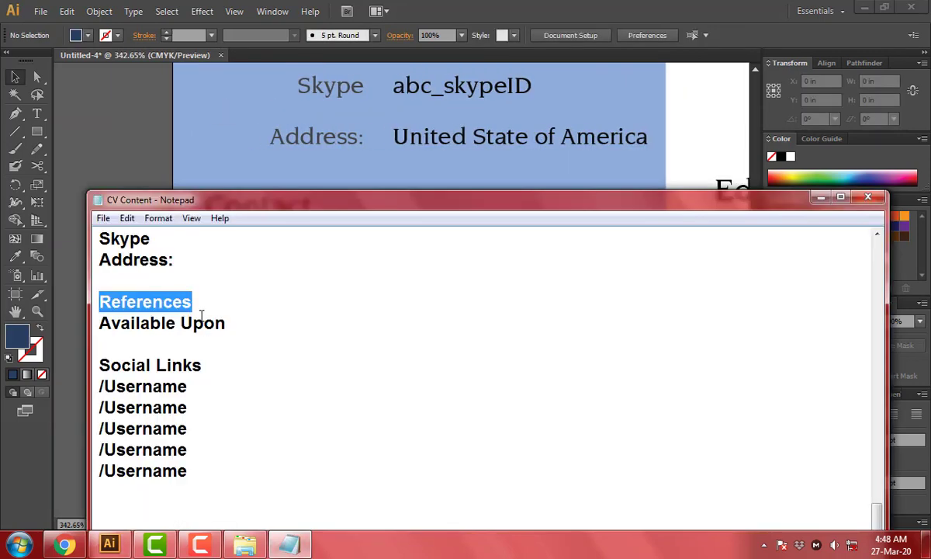
key(ctrl+c)
key(alt+Tab)
double_click(306, 208)
key(ctrl+v)
key(alt+Tab)
key(shift+Down)
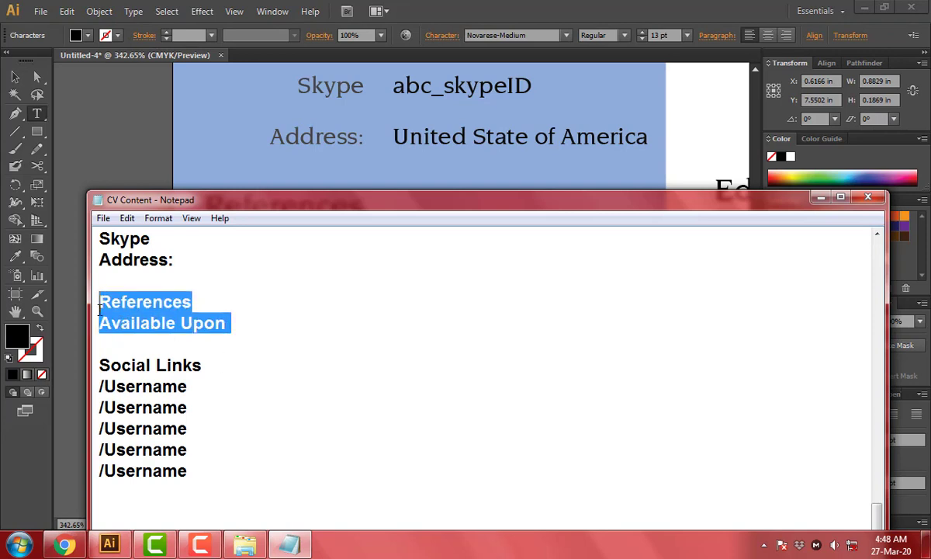
key(Home)
key(shift+End)
key(alt+Tab)
drag(445, 317, 419, 273)
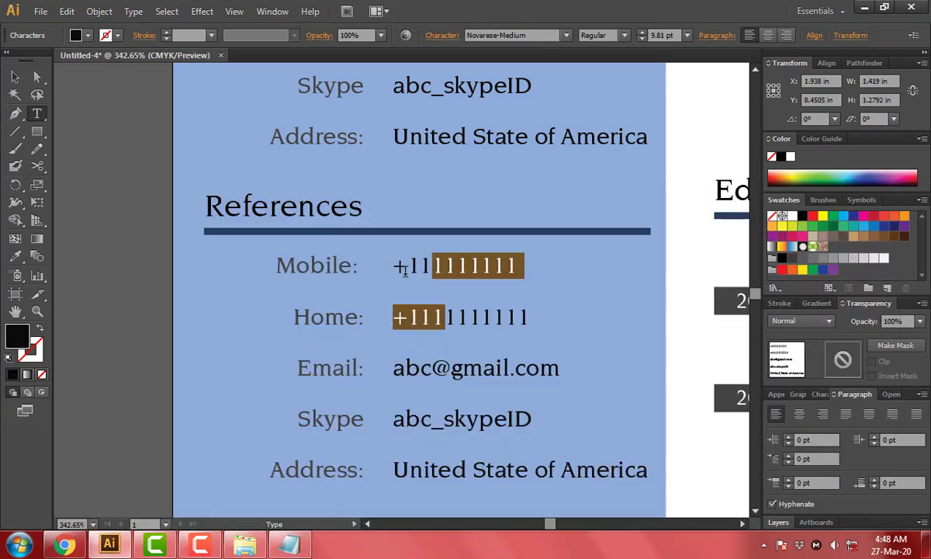
key(ctrl+a)
key(Delete)
Replace the labels with left-aligned 'Available Upon' text positioned under References.
click(339, 268)
key(ctrl+a)
key(ctrl+v)
key(ctrl+a)
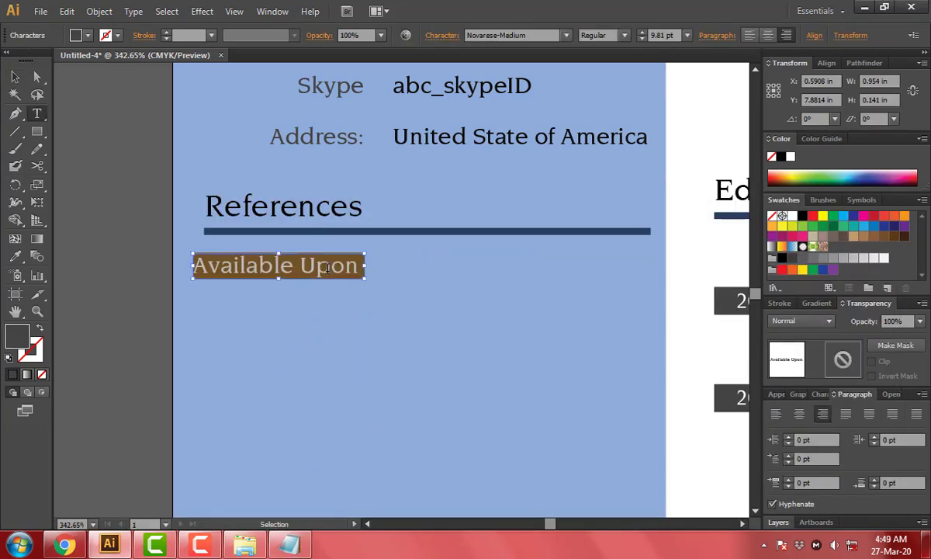
click(871, 413)
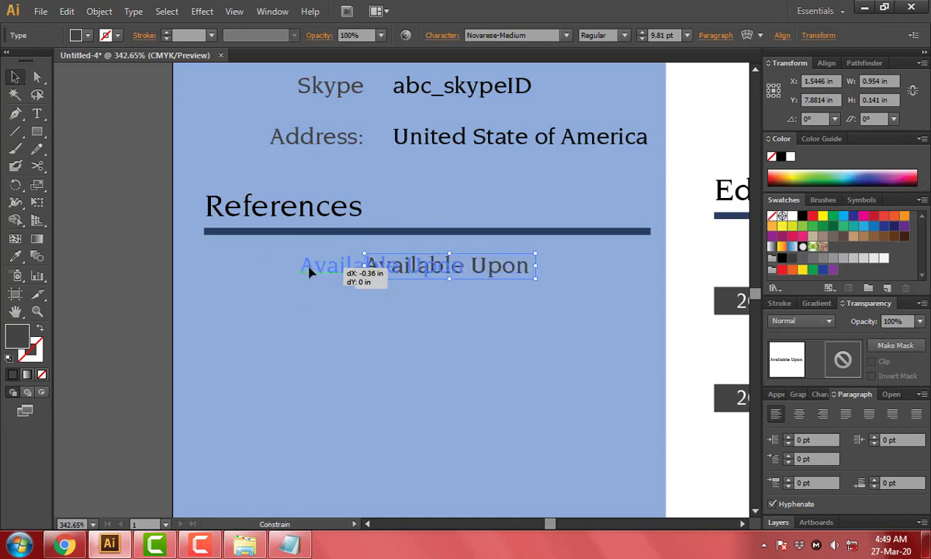
drag(470, 267, 310, 272)
text(Skills)
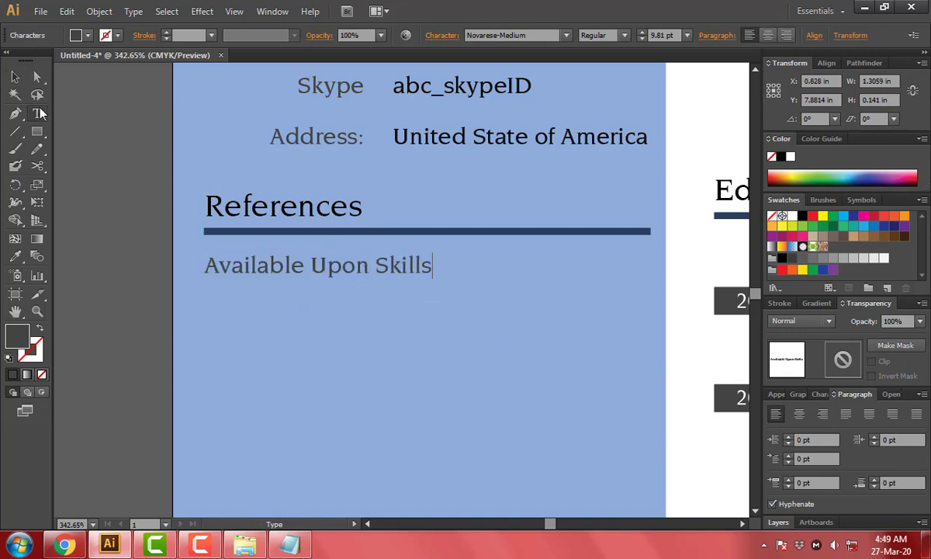
key(Escape)
scroll(183, 306, down, 2)
scroll(183, 306, down, 1)
Select the Social Links line in the notes, then reselect the References block.
click(290, 544)
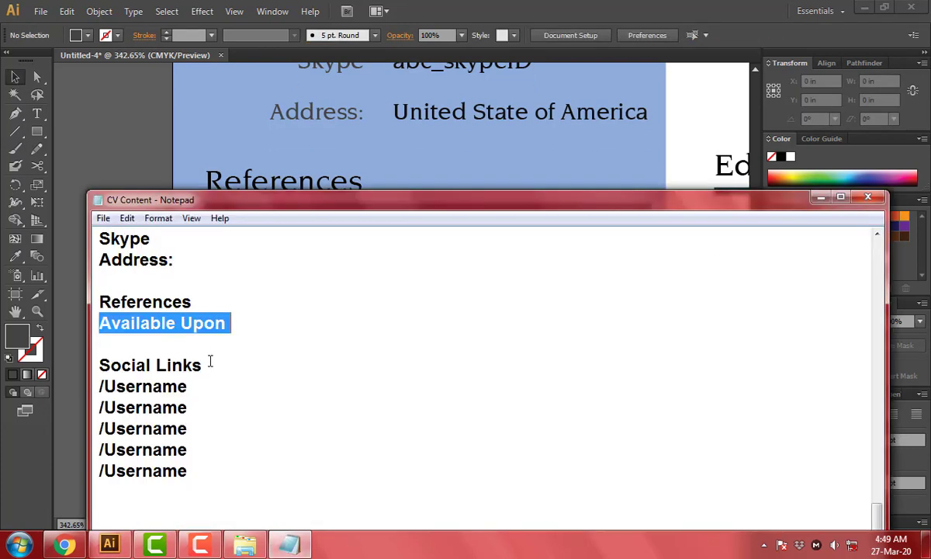
drag(209, 362, 99, 362)
click(121, 147)
click(374, 206)
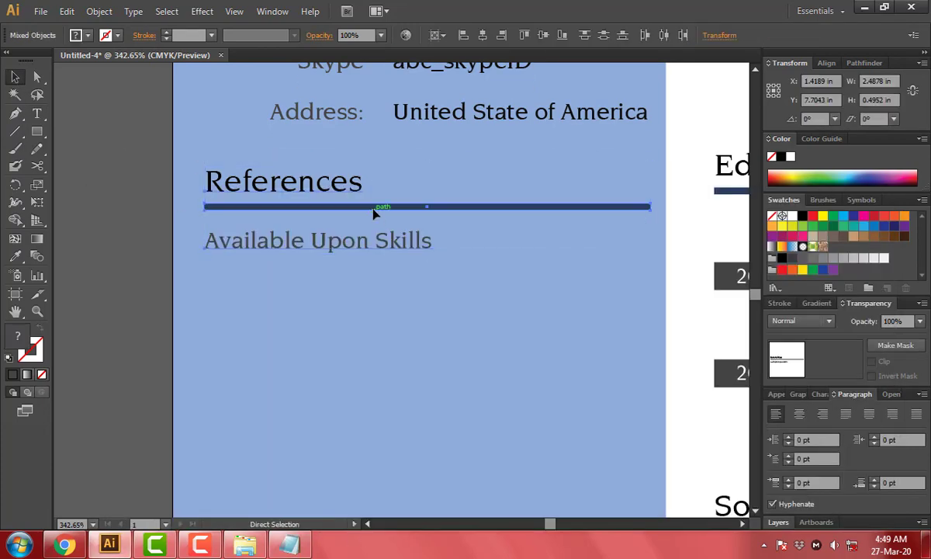
key(ctrl+minus)
key(ctrl+minus)
Copy the Contact block below References and paste the five /Username lines as values.
drag(227, 124, 482, 241)
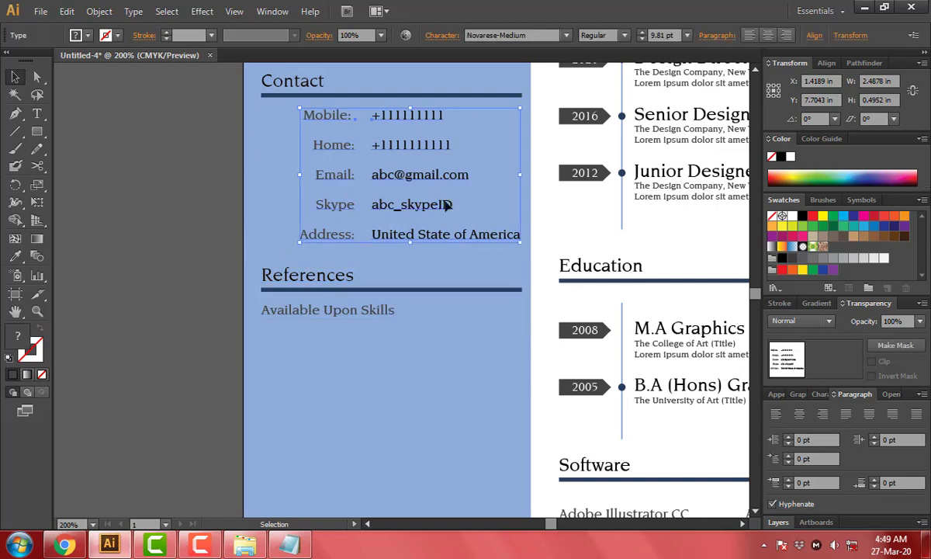
drag(423, 177, 426, 416)
drag(573, 396, 522, 290)
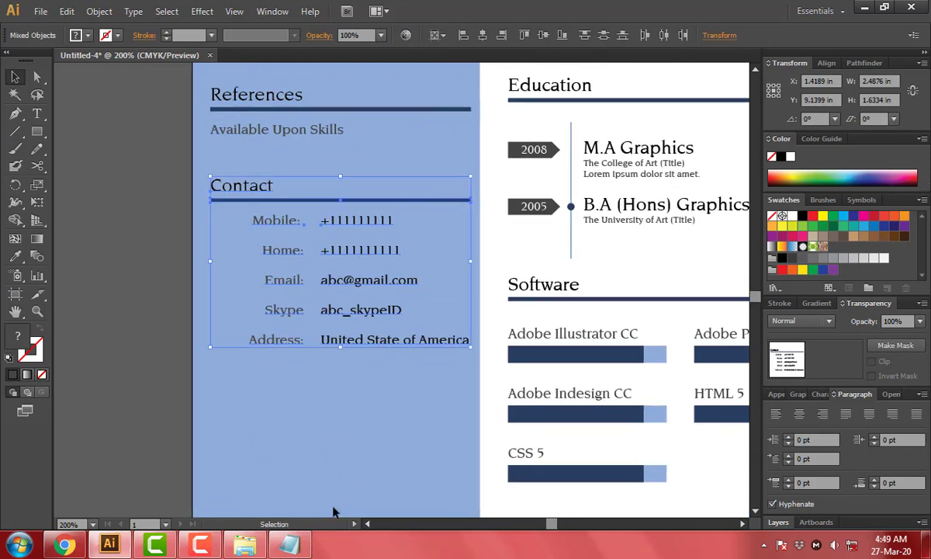
click(289, 543)
drag(188, 471, 99, 386)
key(ctrl+c)
click(109, 543)
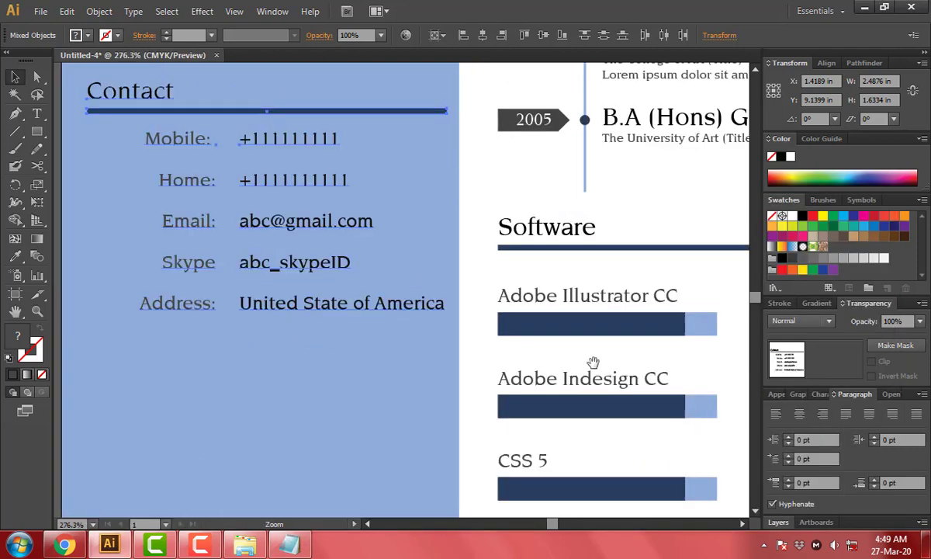
click(407, 211)
key(ctrl+a)
key(ctrl+v)
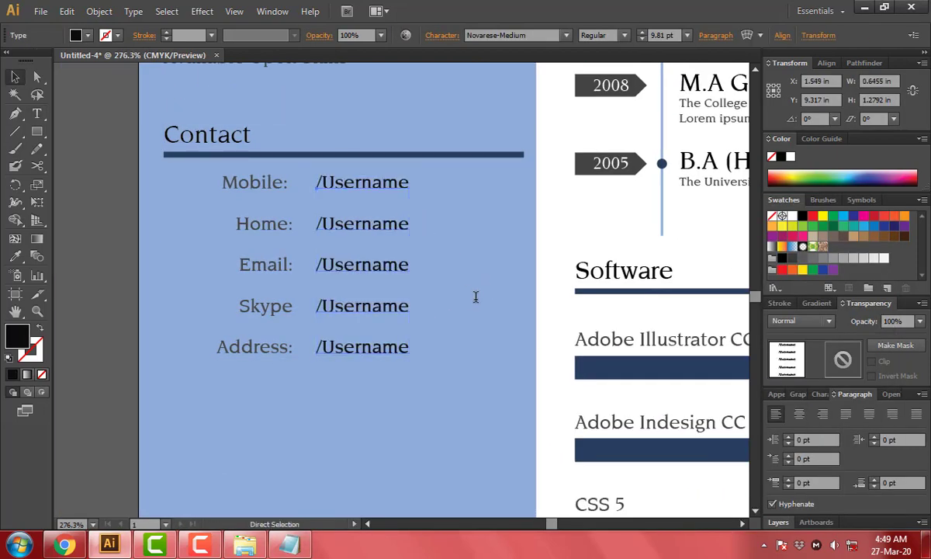
Retype the labels as Facebook, Instagram, Twitter, Dribbble and Behance.
click(396, 212)
key(ctrl+a)
text(F)
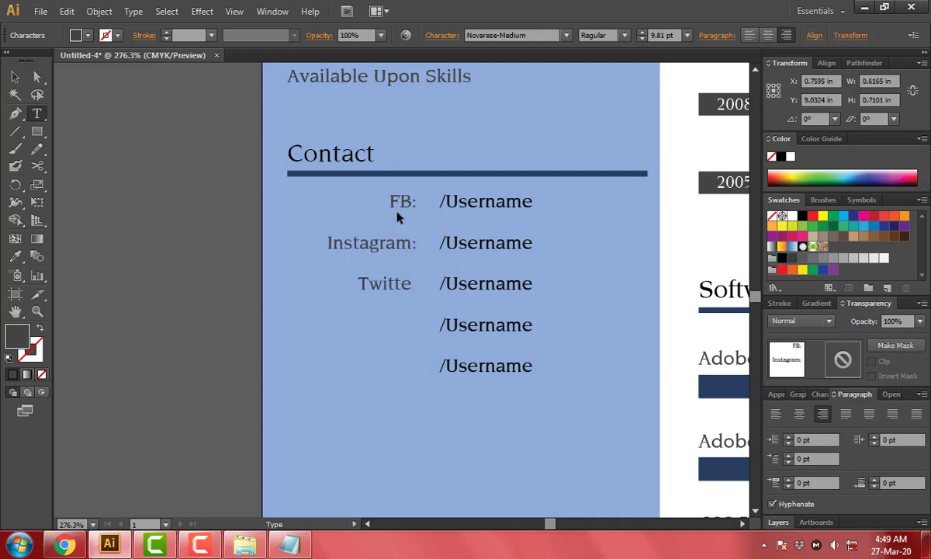
key(Return)
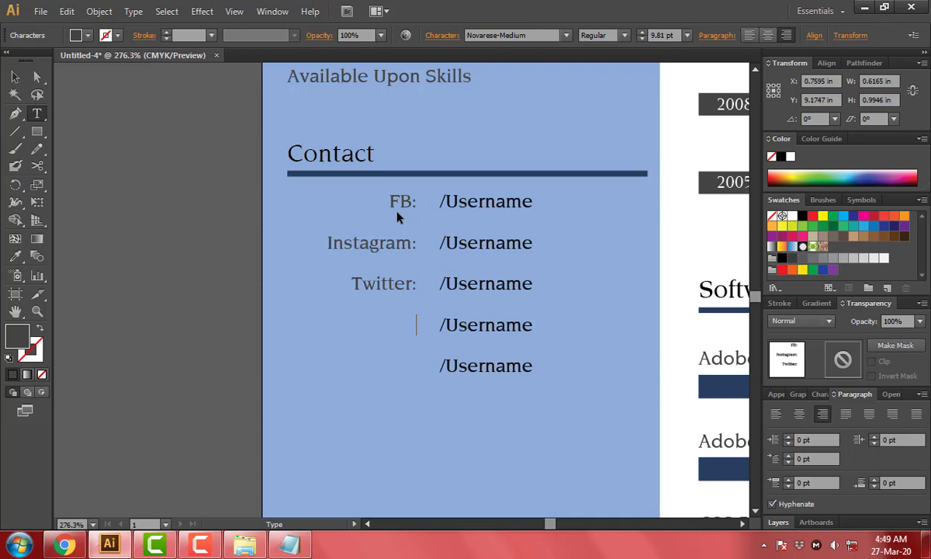
text(Dribbbble)
key(Return)
text(Beha)
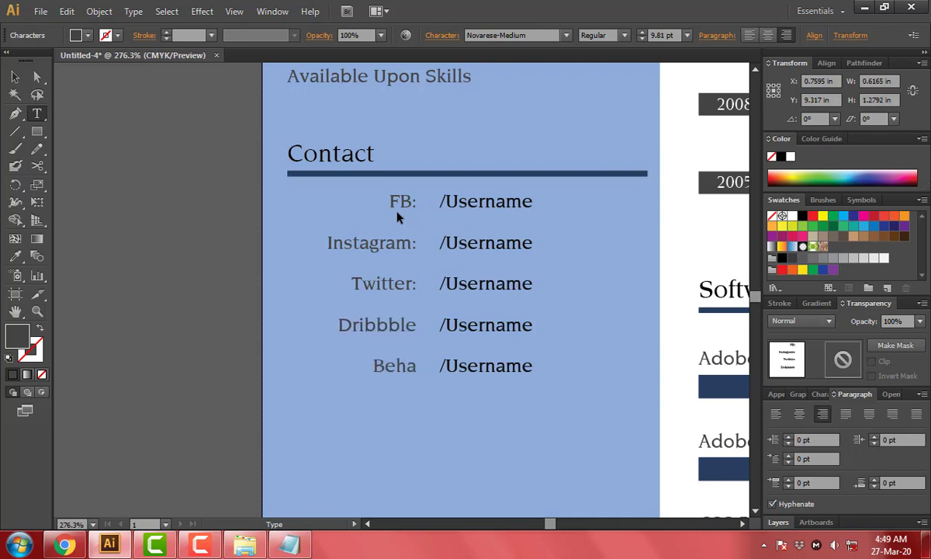
text(nce)
key(Up)
key(Up)
key(Up)
key(Left)
key(shift+Left)
text(ace)
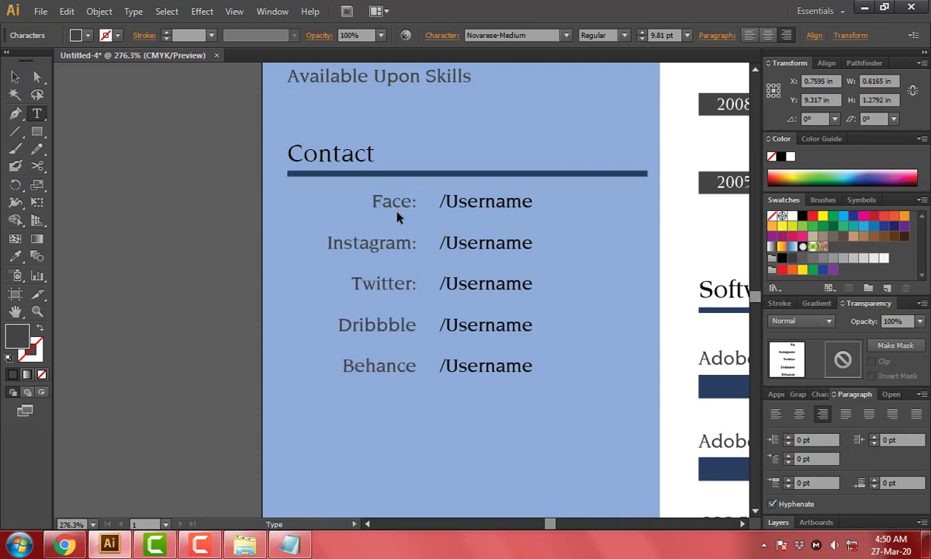
key(Escape)
Nudge the /Username column slightly left beside the social labels.
click(481, 214)
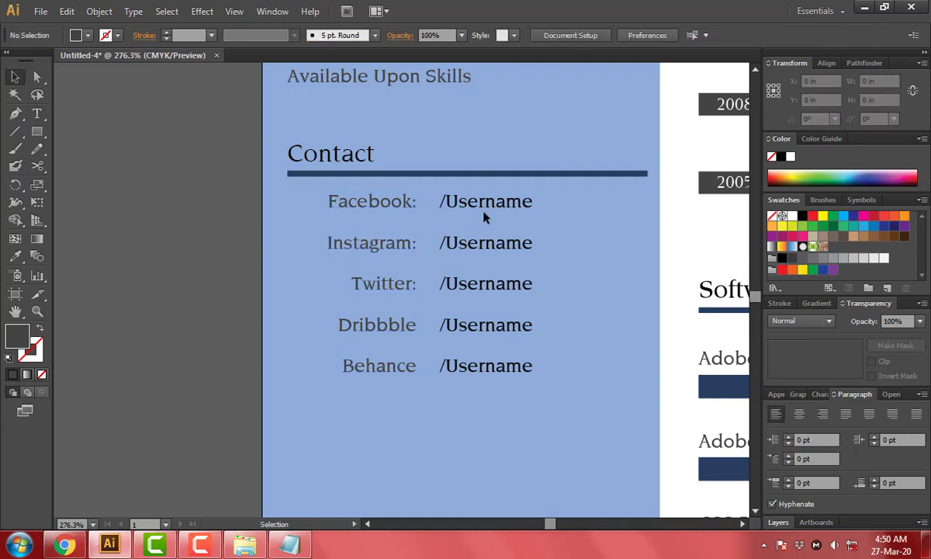
key(Left)
key(Left)
key(Left)
key(Left)
key(Left)
key(Left)
key(Left)
key(Left)
key(Left)
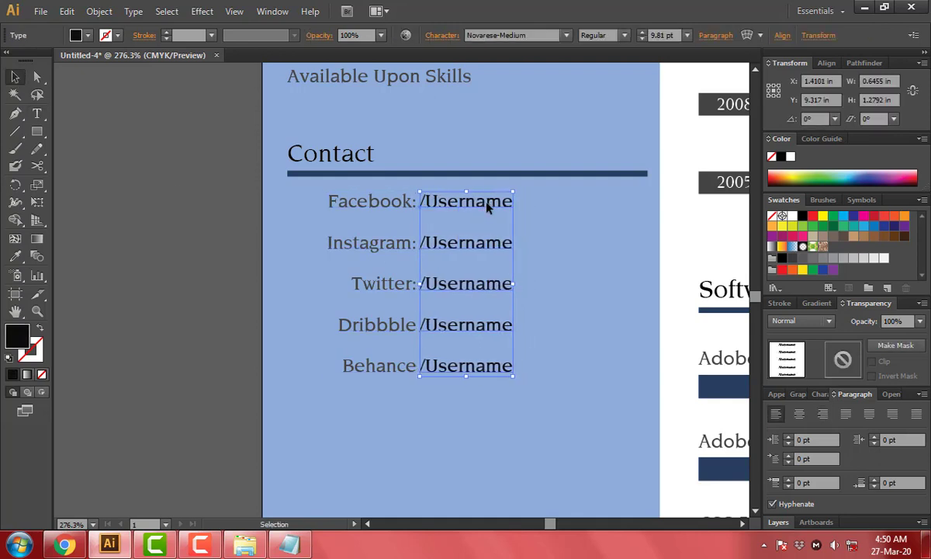
key(t)
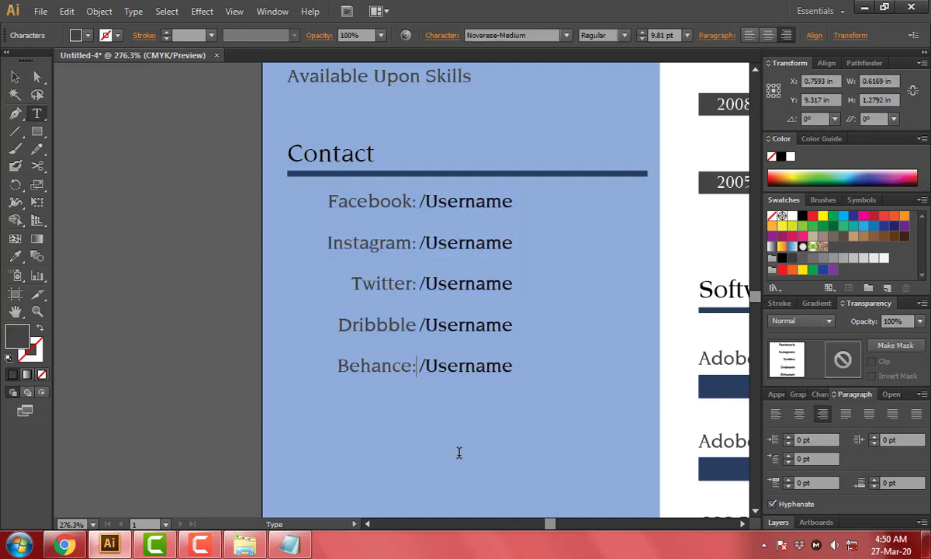
key(ctrl+minus)
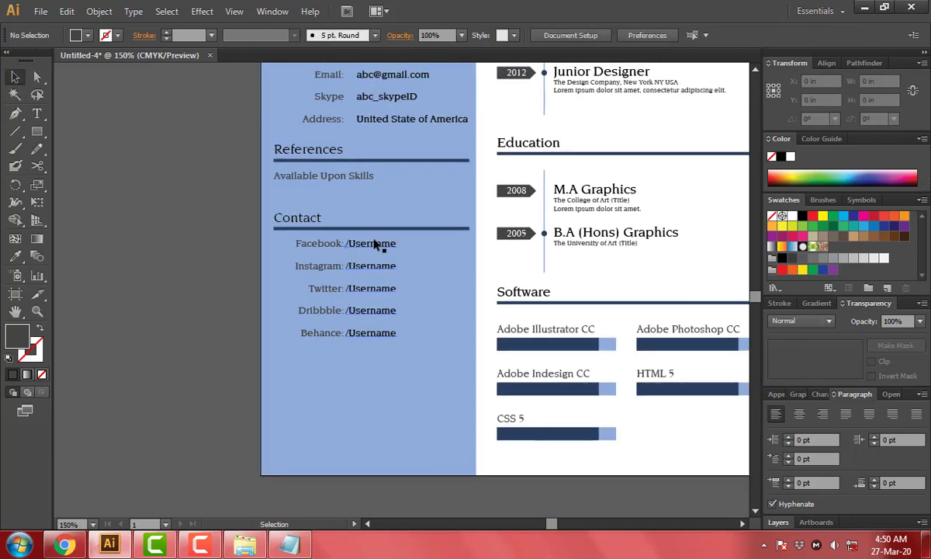
Draw a rectangle covering the whole page and send it behind the resume.
key(ctrl+minus)
drag(410, 331, 367, 437)
click(70, 380)
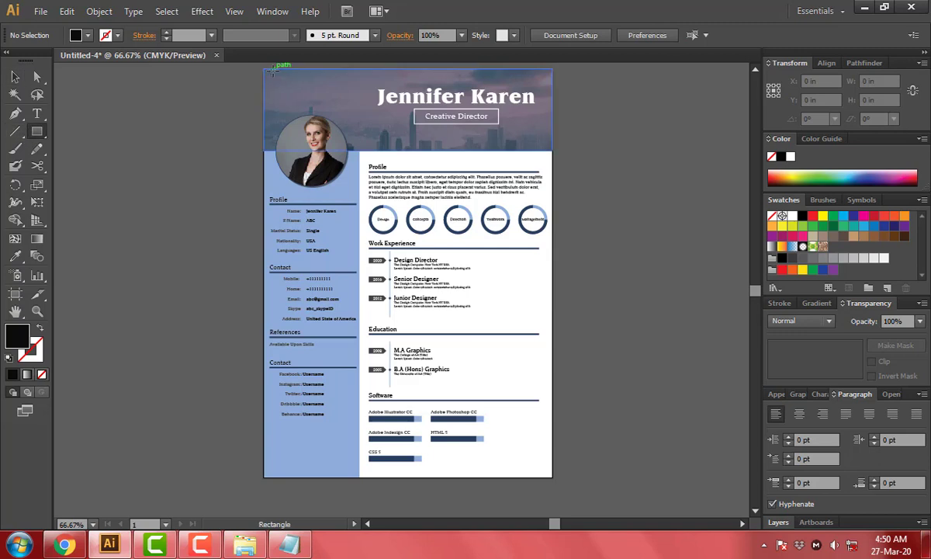
drag(265, 69, 553, 477)
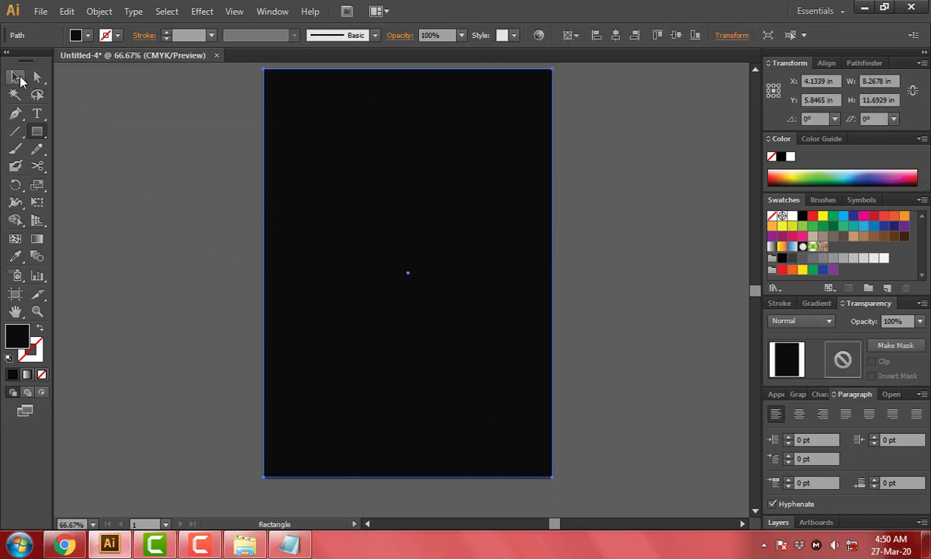
key(ctrl+shift+bracketleft)
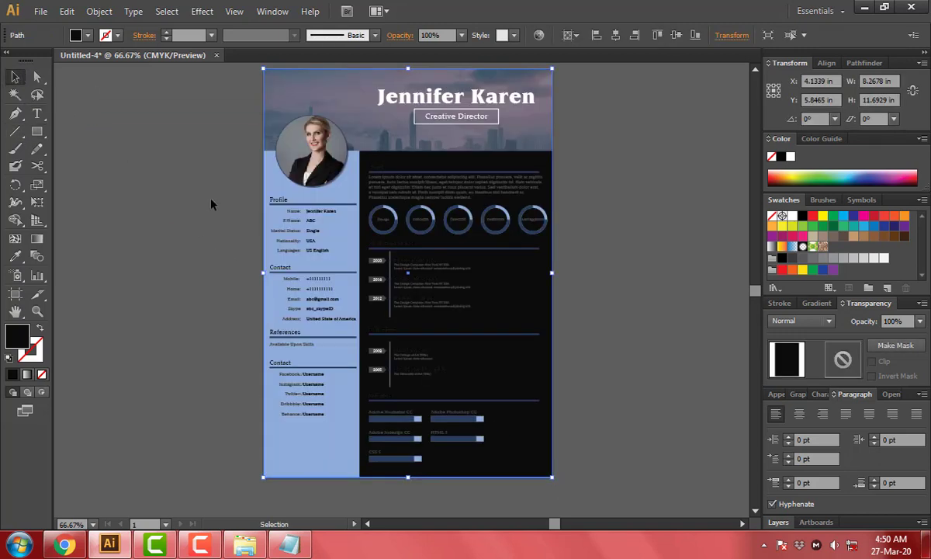
Fill the background rectangle with light blue BBDAFF and view the page without panels.
click(347, 392)
double_click(17, 335)
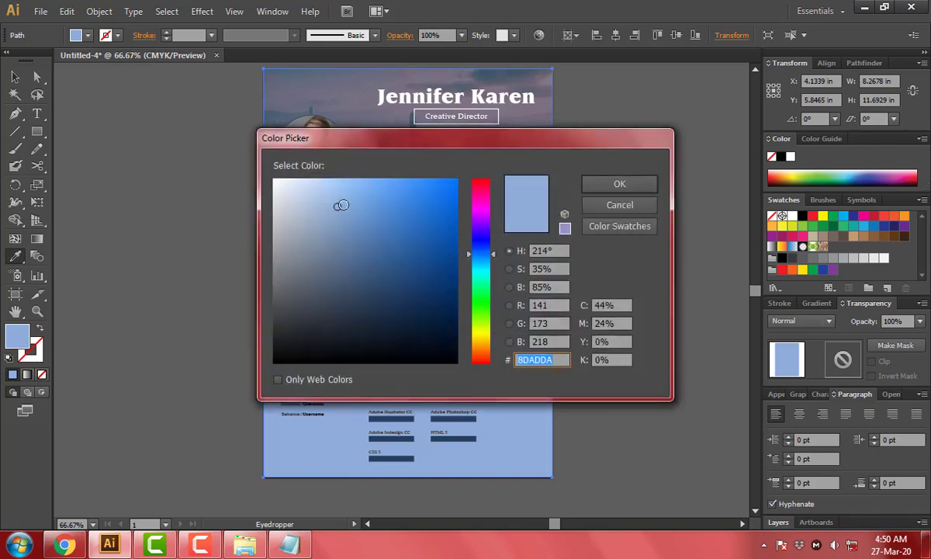
click(619, 184)
click(83, 114)
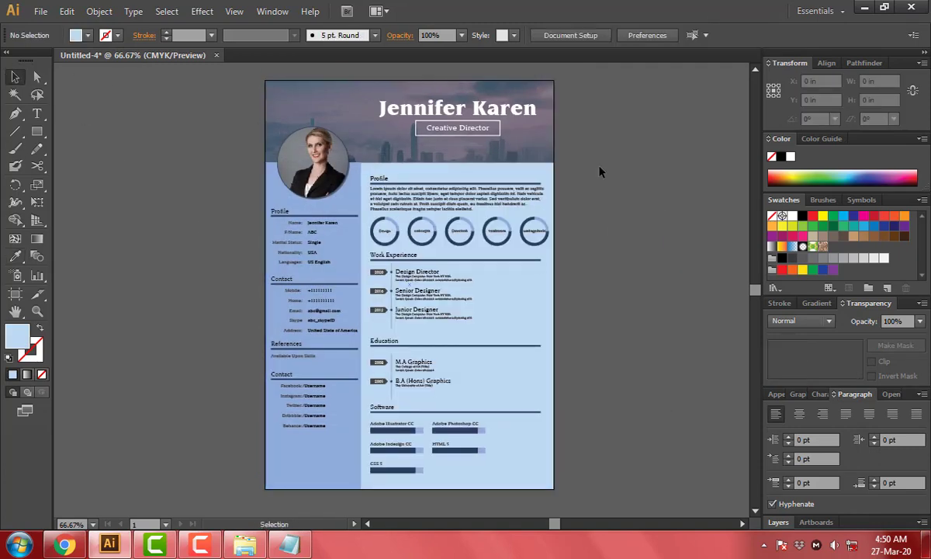
key(Tab)
key(ctrl+0)
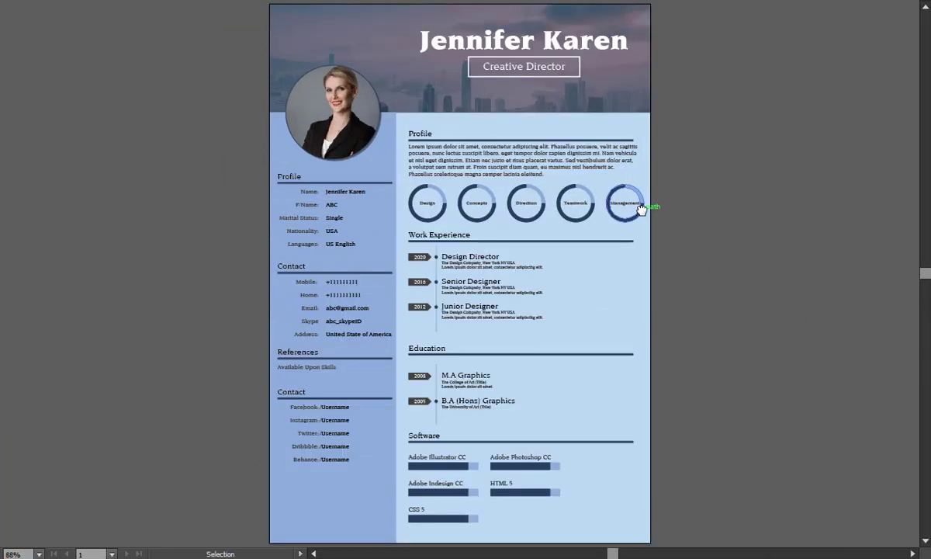